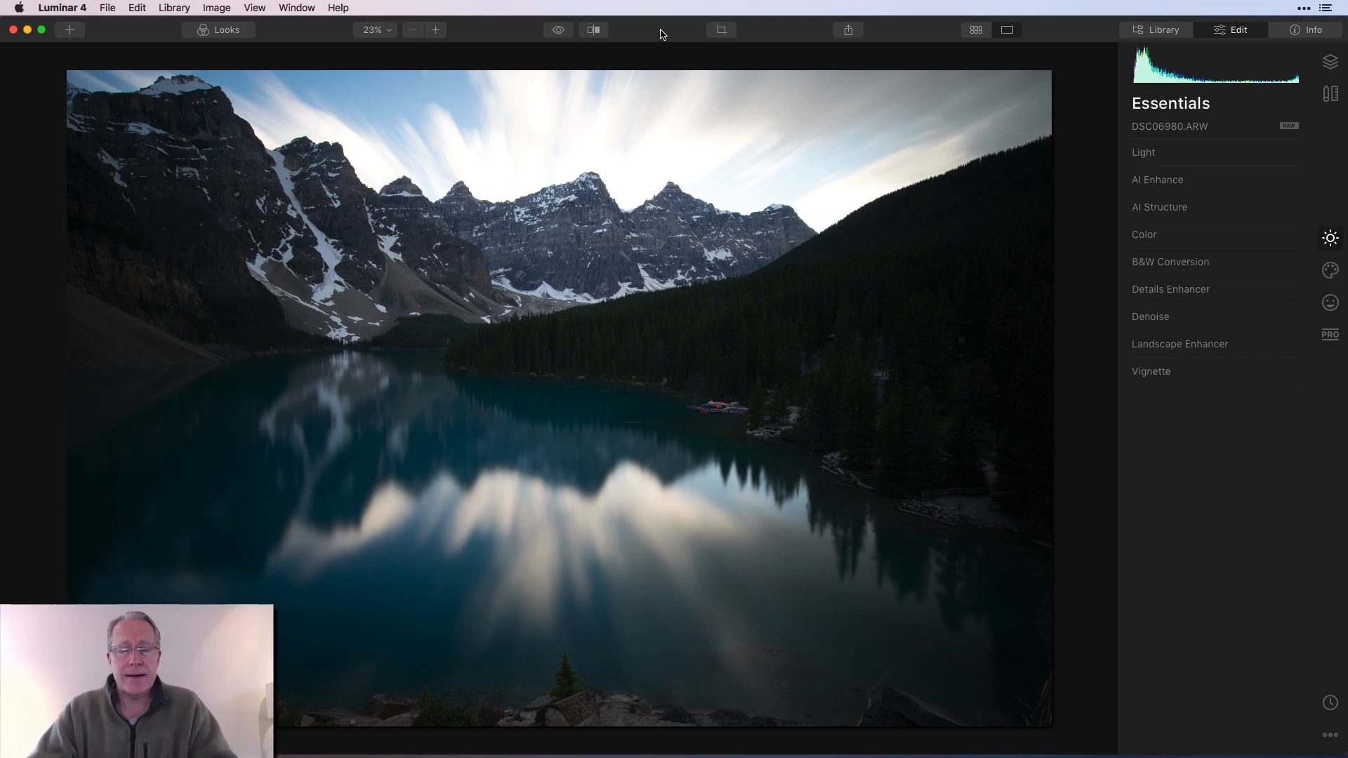
After glancing at the finished photo, set Light to Smart Contrast 23, Highlights -34, Shadows 16.
key("super+Tab")
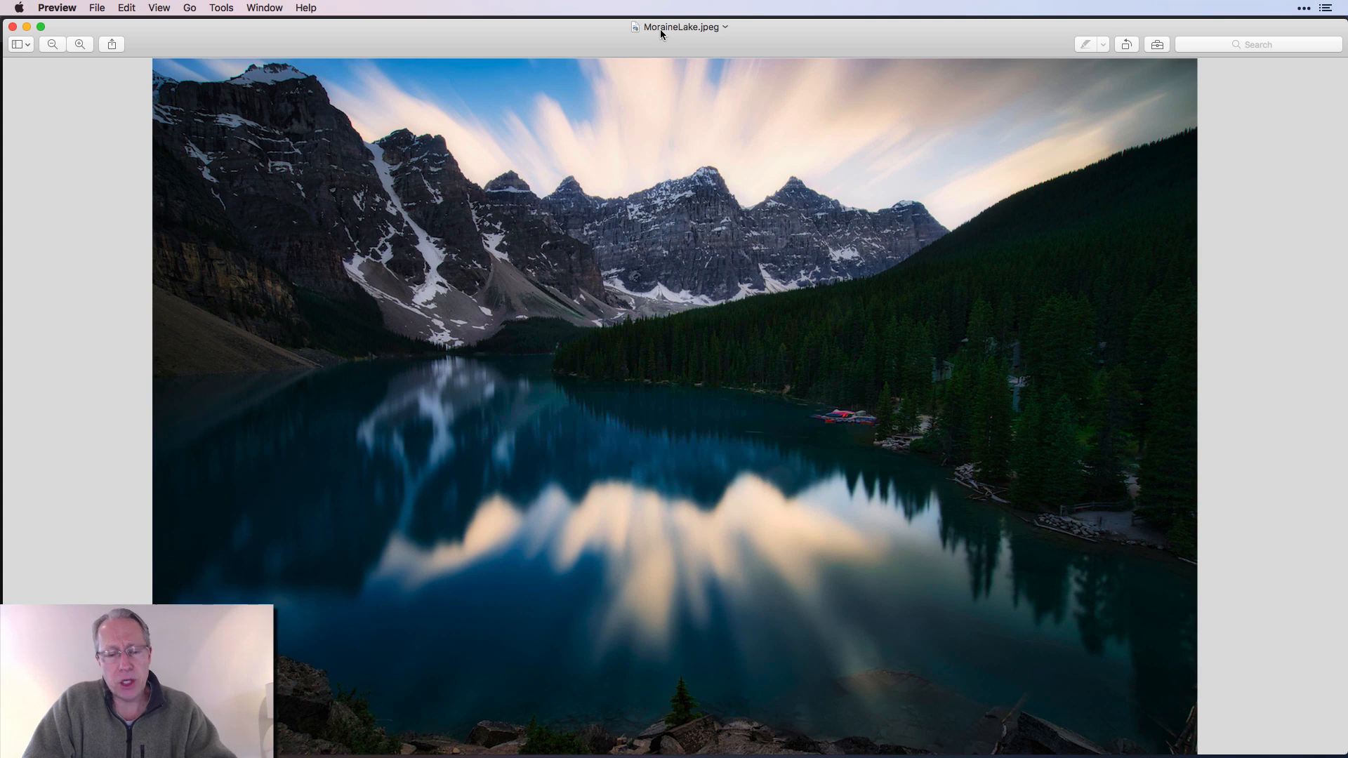
key("super+Tab")
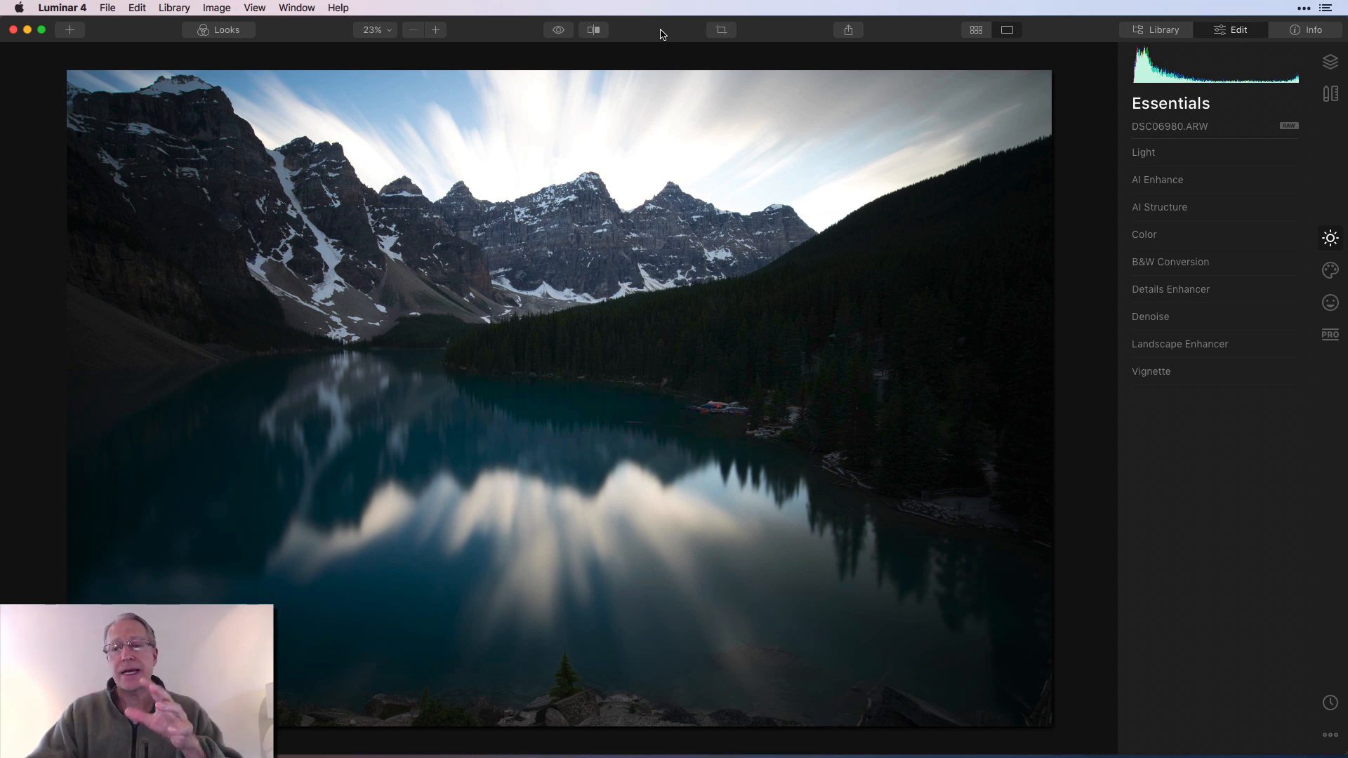
left_click(1166, 154)
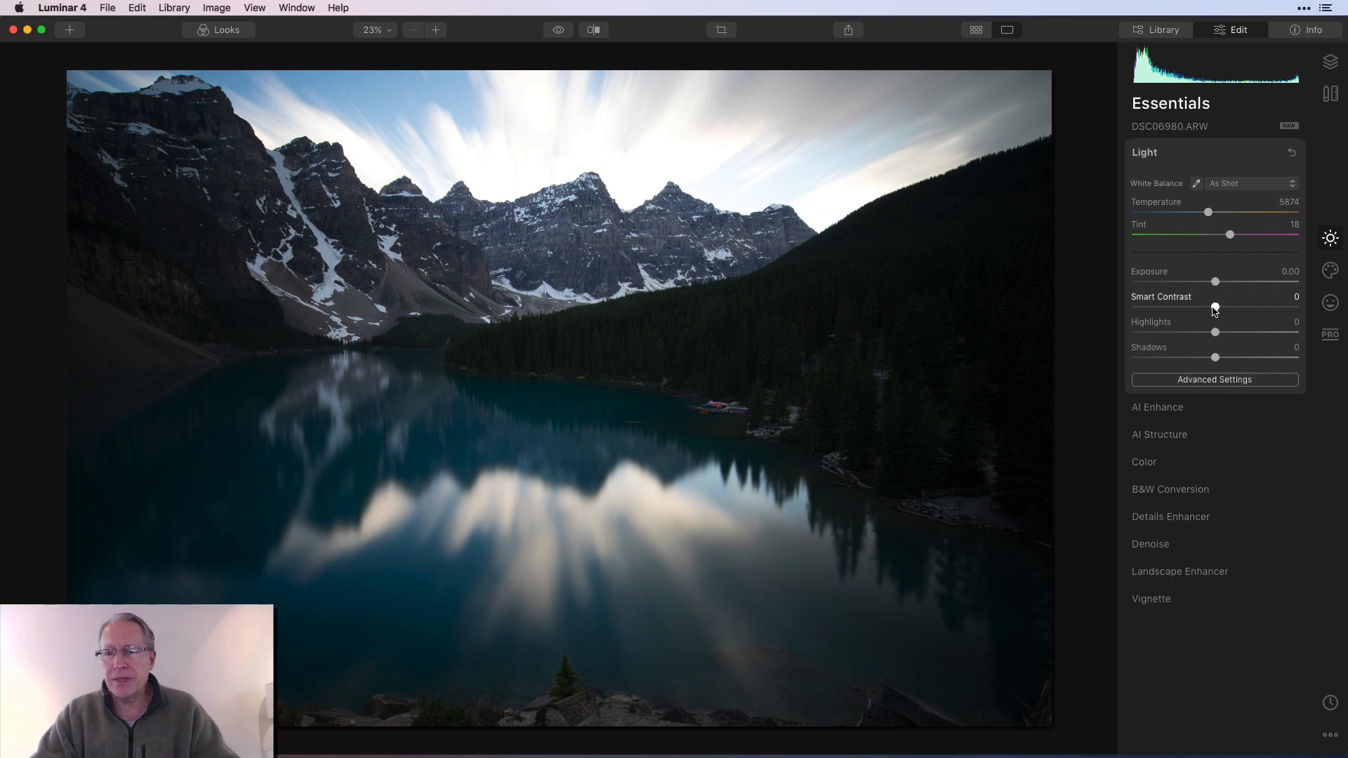
left_click_drag(1214, 307, 1235, 308)
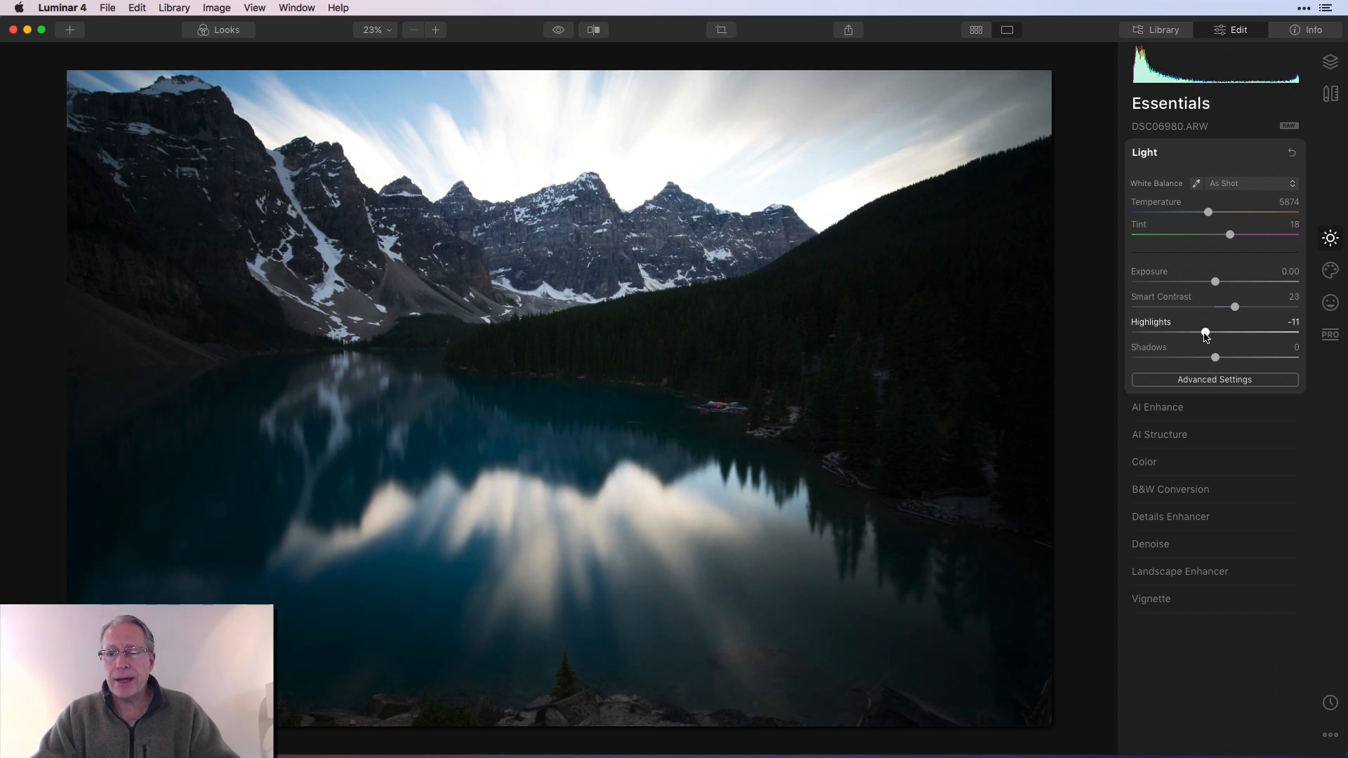
mouse_move(1200, 332)
left_mouse_down()
mouse_move(1187, 333)
mouse_move(1231, 361)
left_mouse_up()
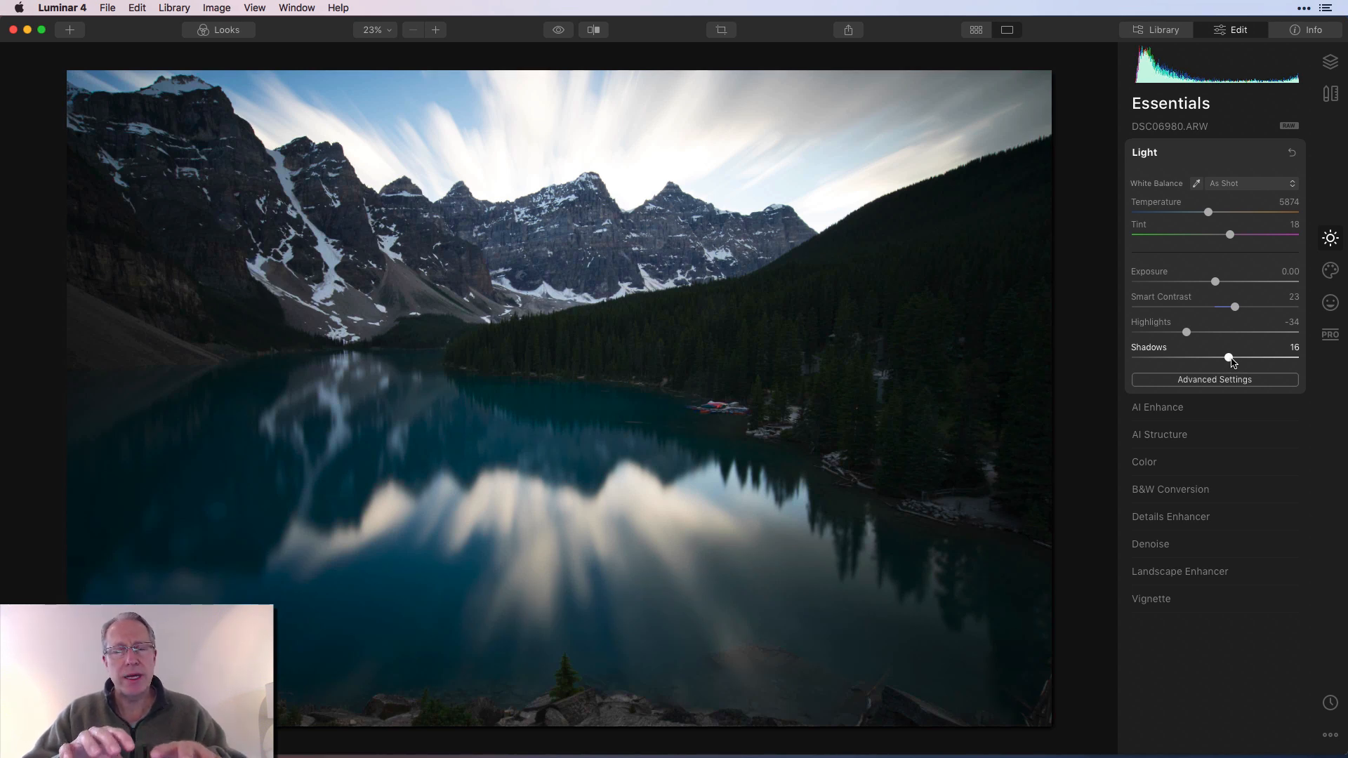
In AI Enhance, set AI Accent to 18 and AI Sky Enhancer to 22.
left_click(1182, 417)
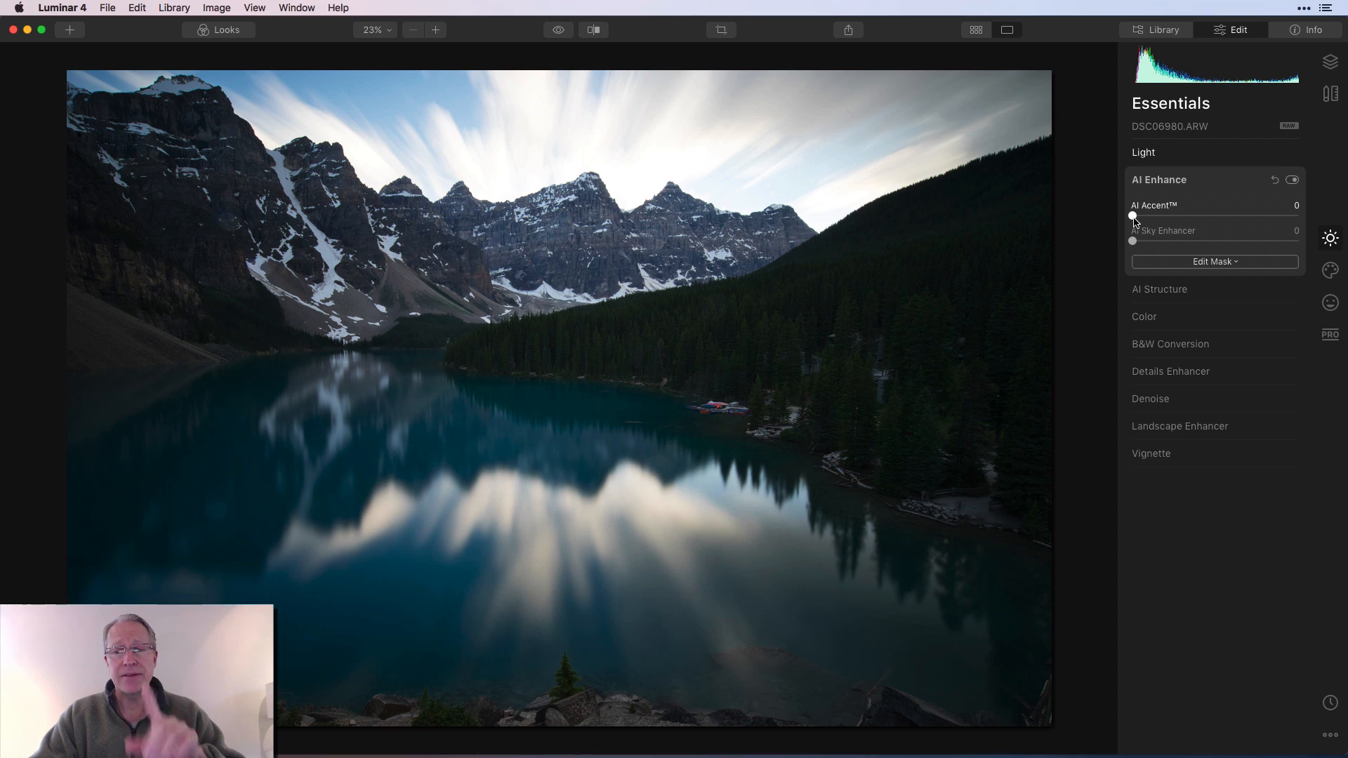
left_click_drag(1133, 215, 1165, 217)
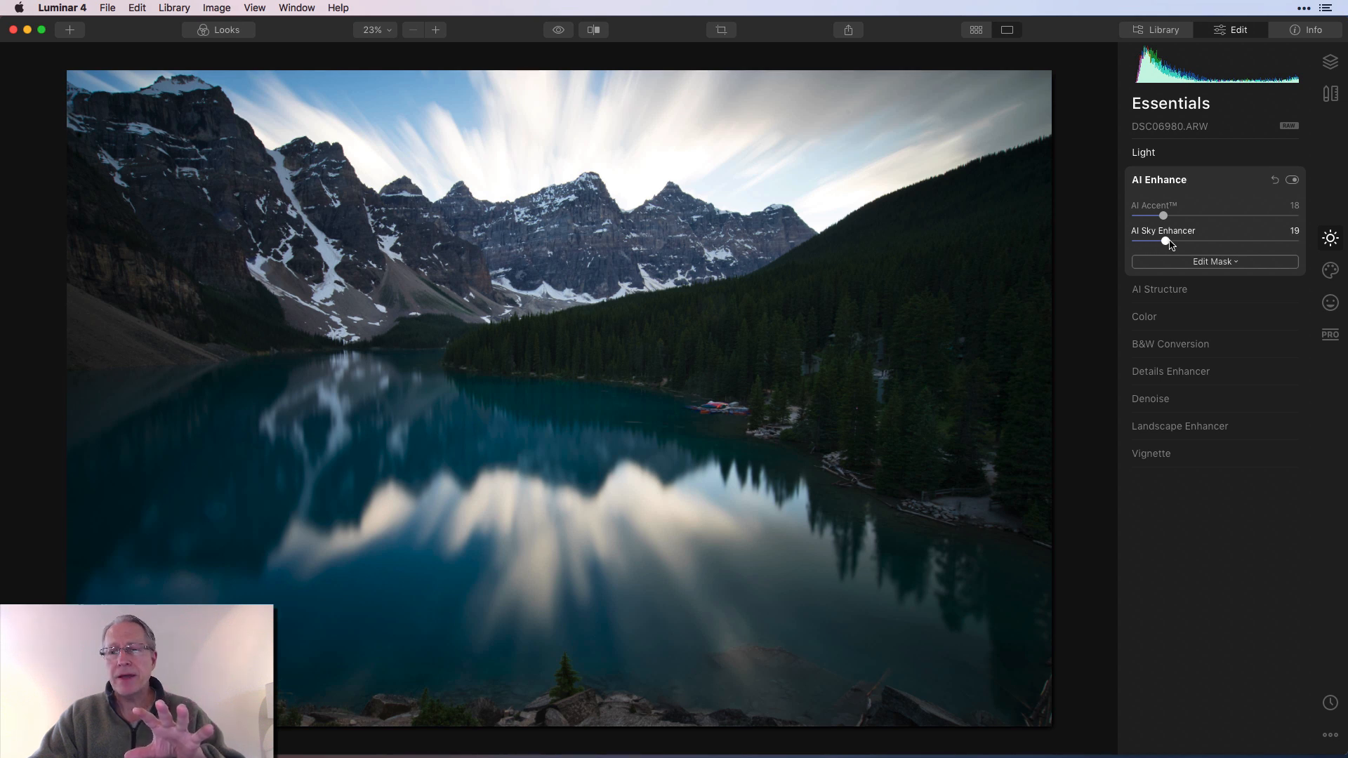
left_click_drag(1168, 241, 1172, 243)
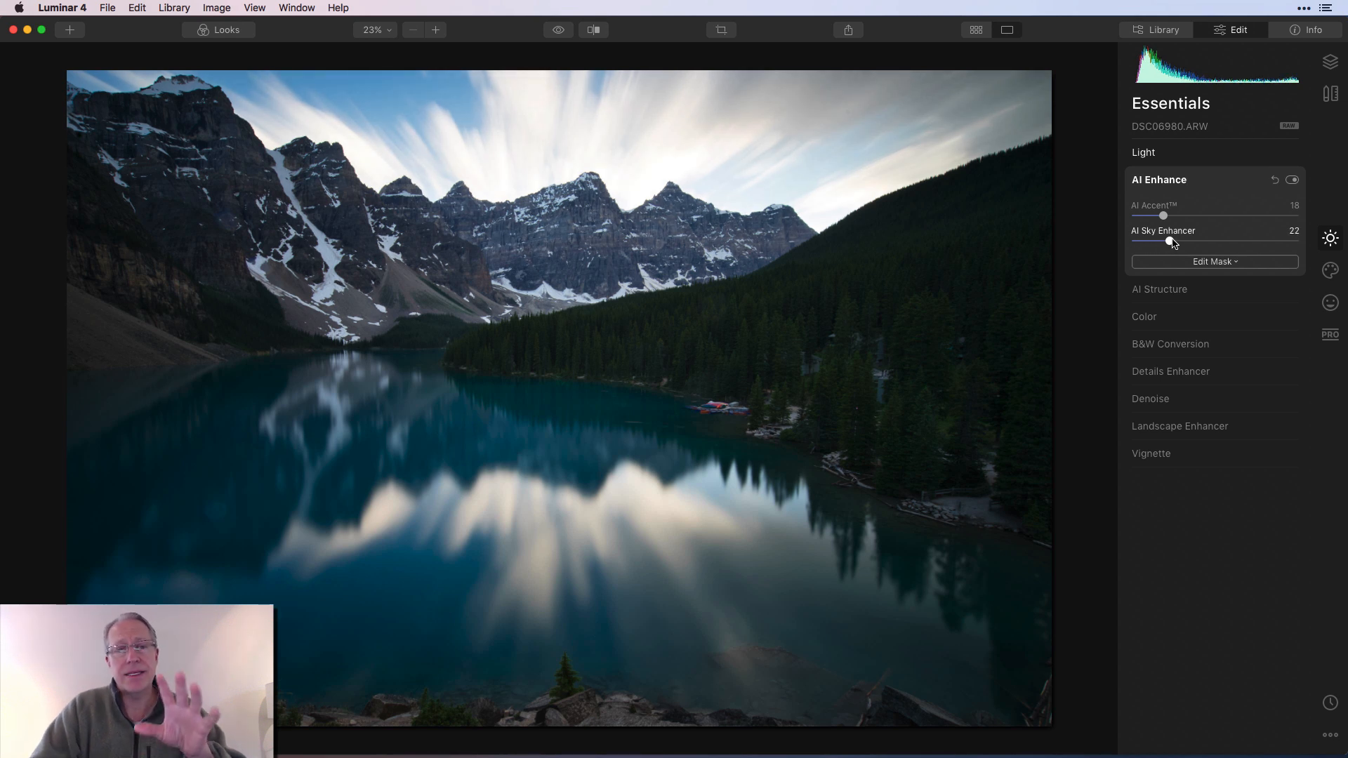
Compare by toggling AI Enhance off and on and previewing the original photo.
left_click(1292, 181)
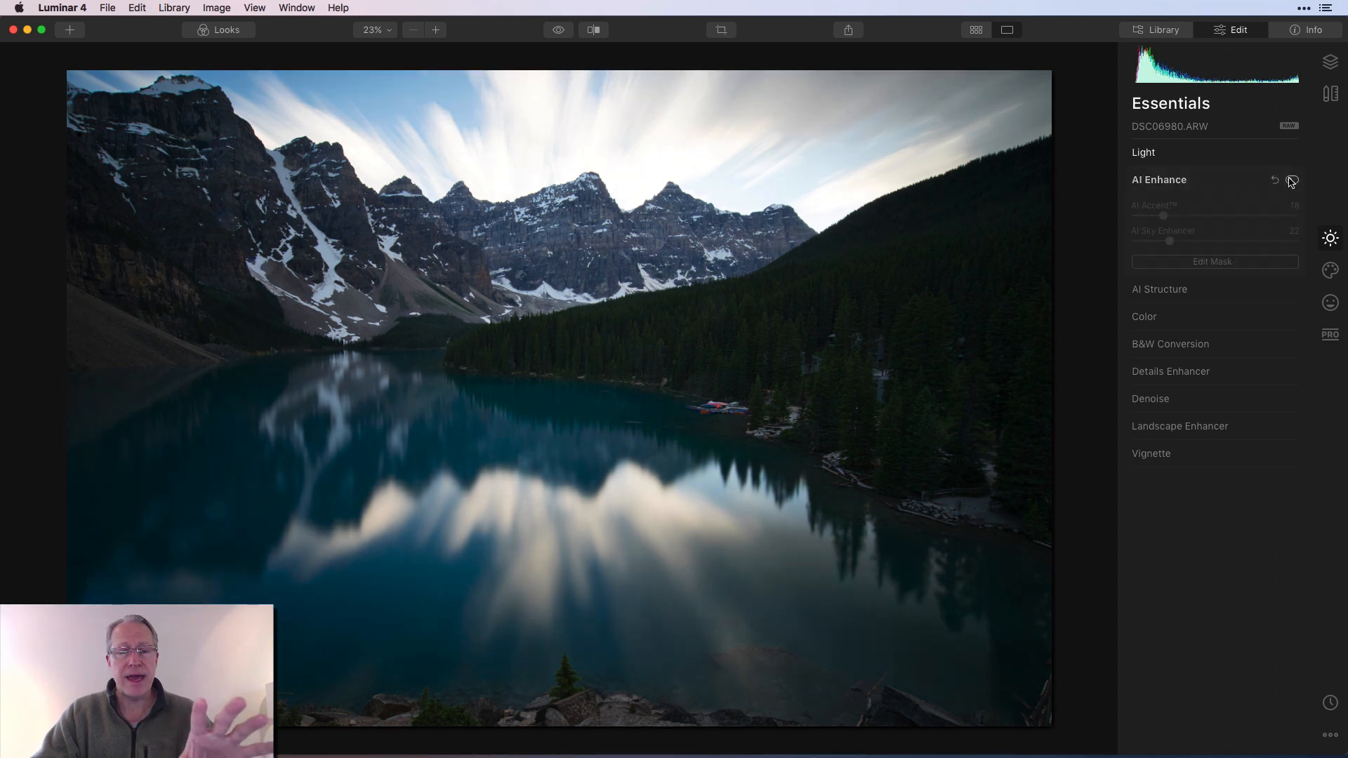
left_click(1292, 182)
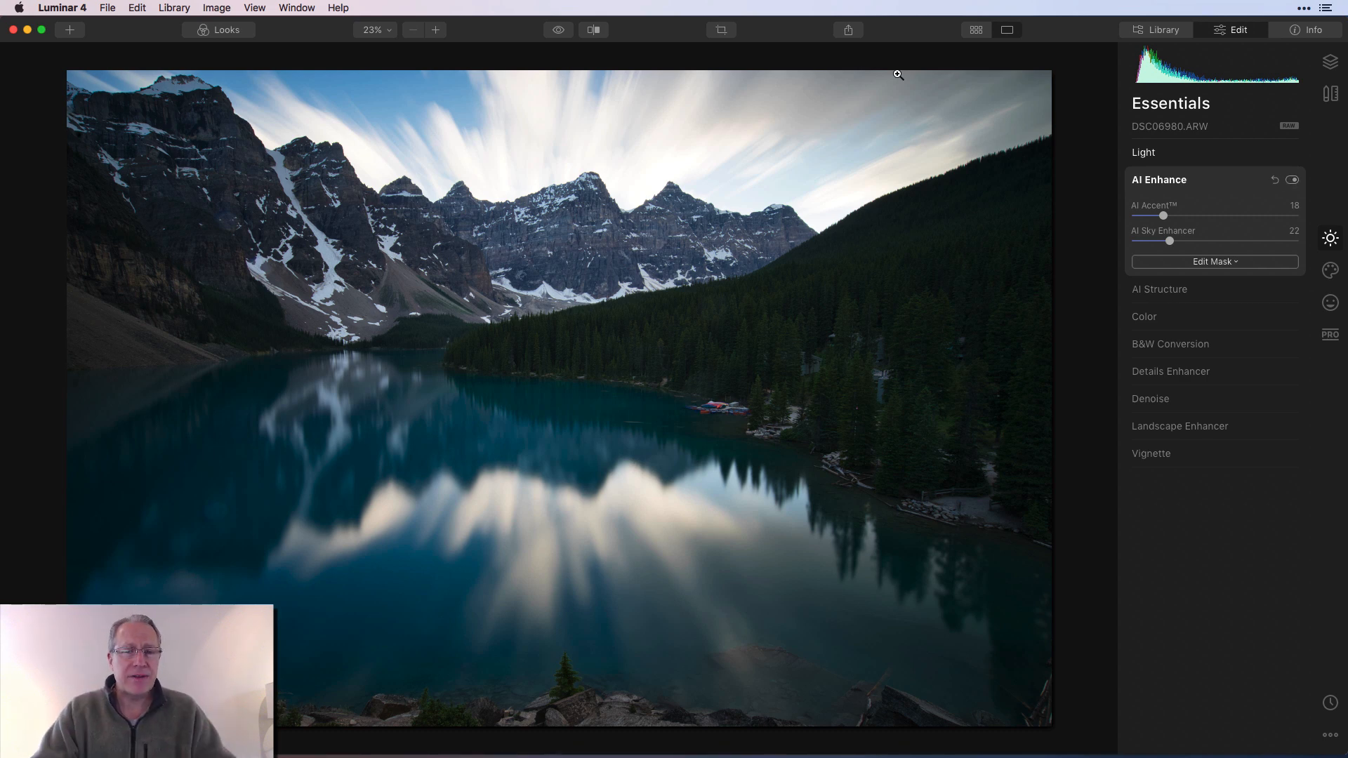
left_click(560, 30)
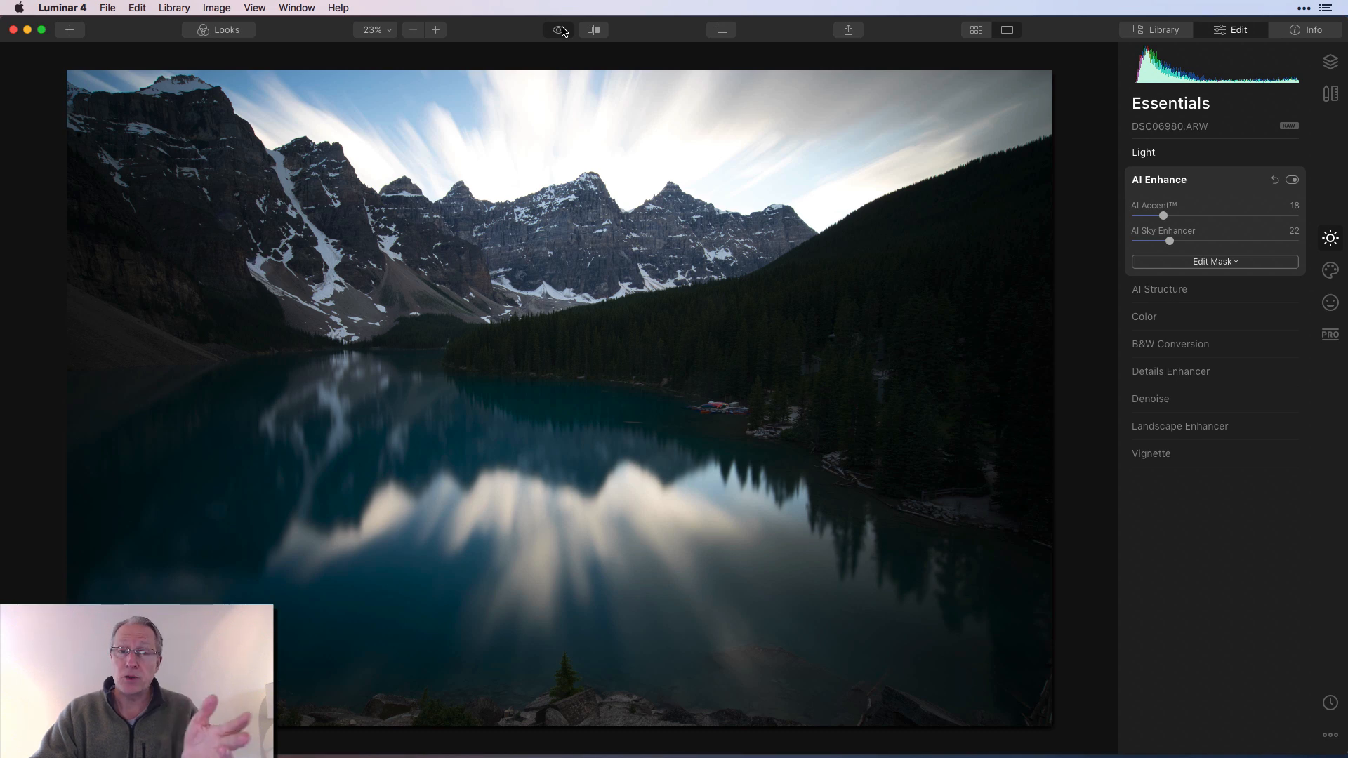
left_click(561, 31)
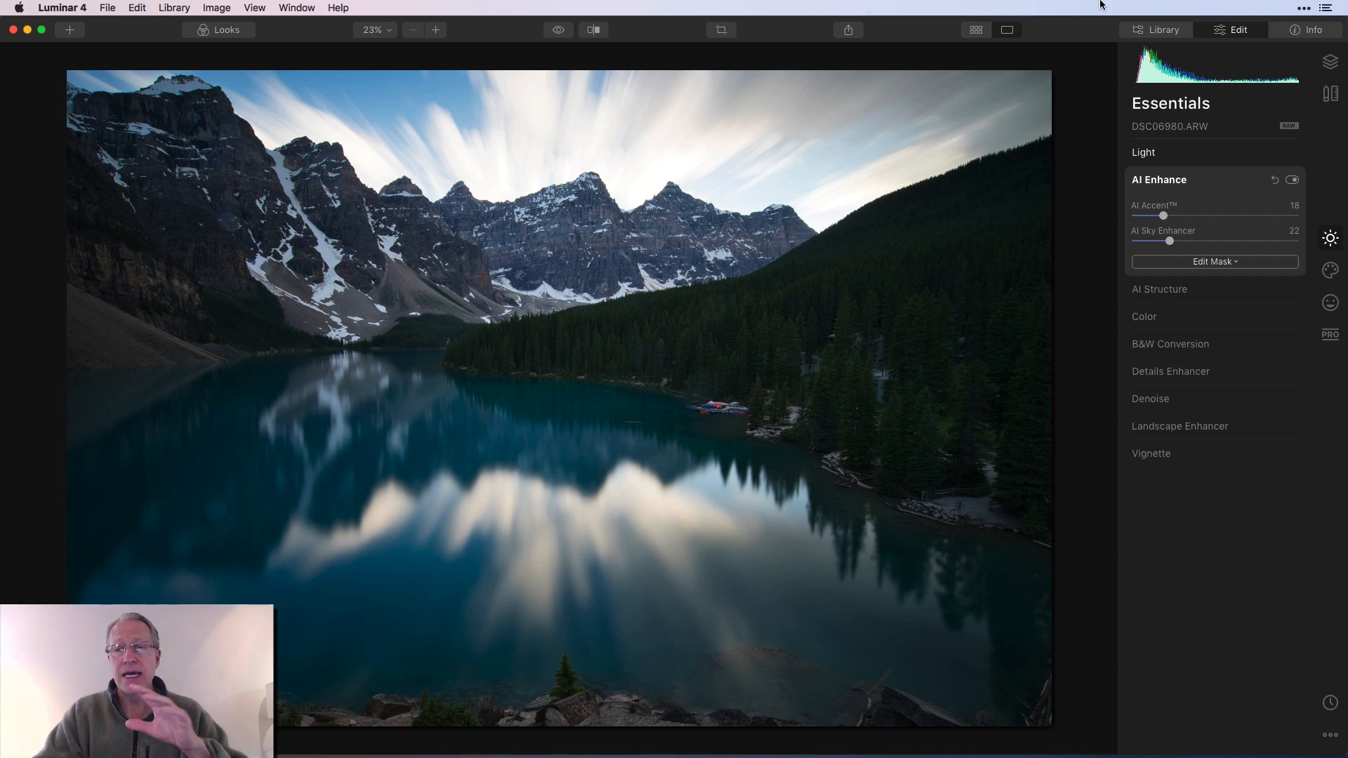
Add a new adjustment layer, rename it HL and show its Essentials tools.
left_click(1331, 66)
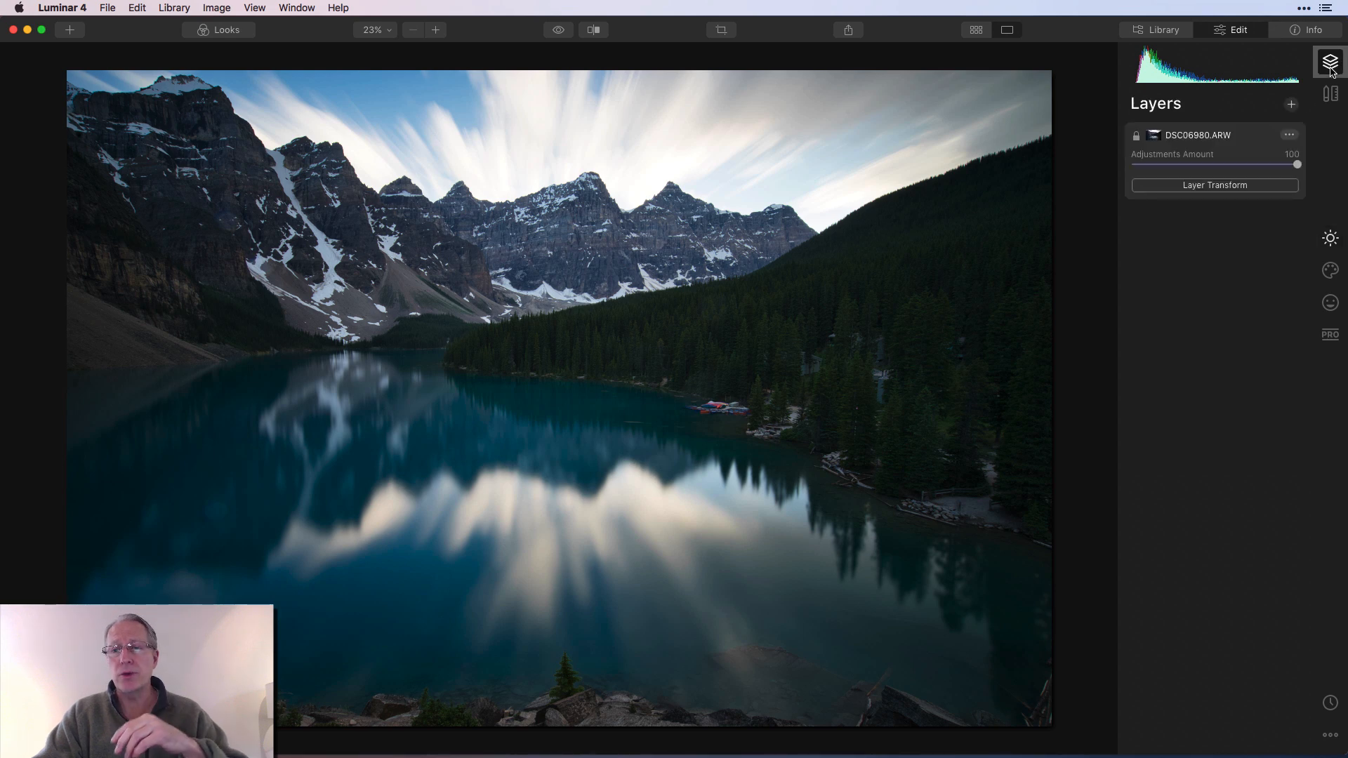
left_click(1291, 104)
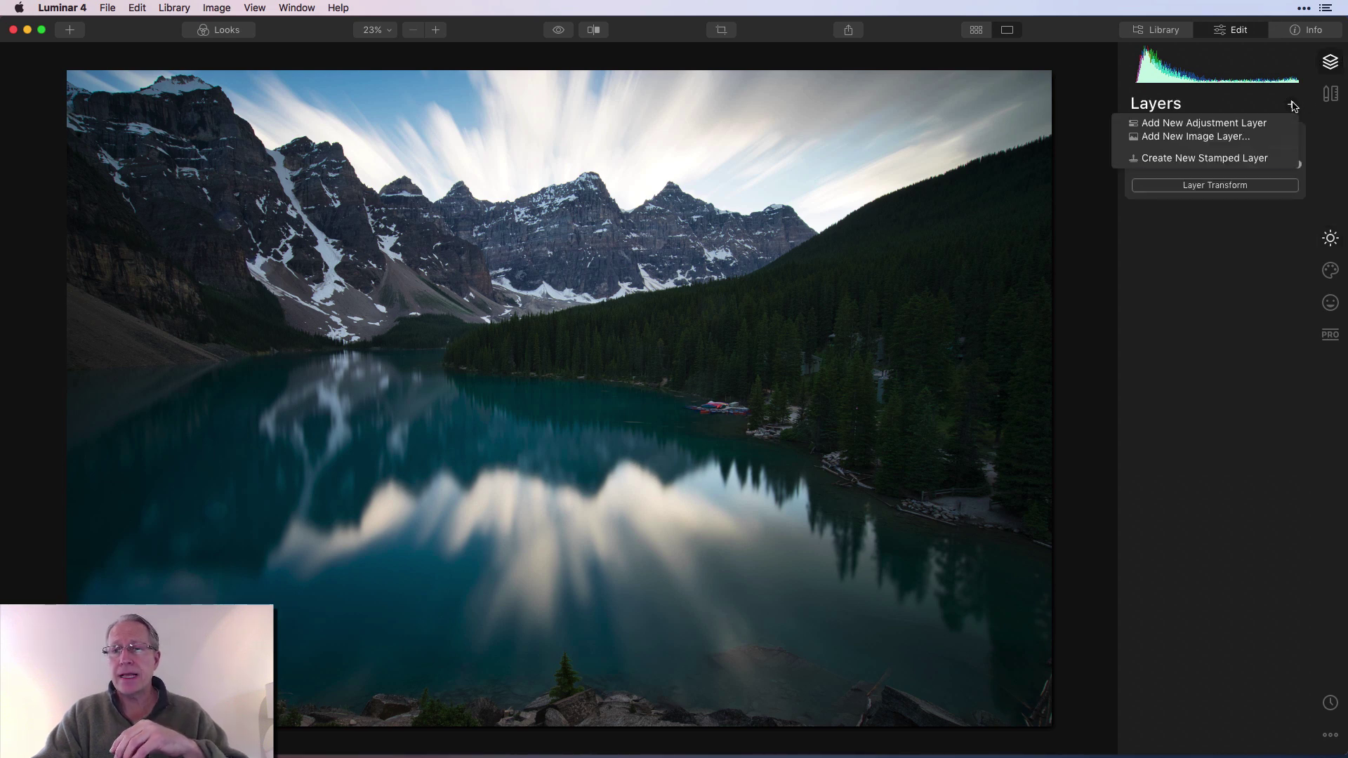
left_click(1250, 122)
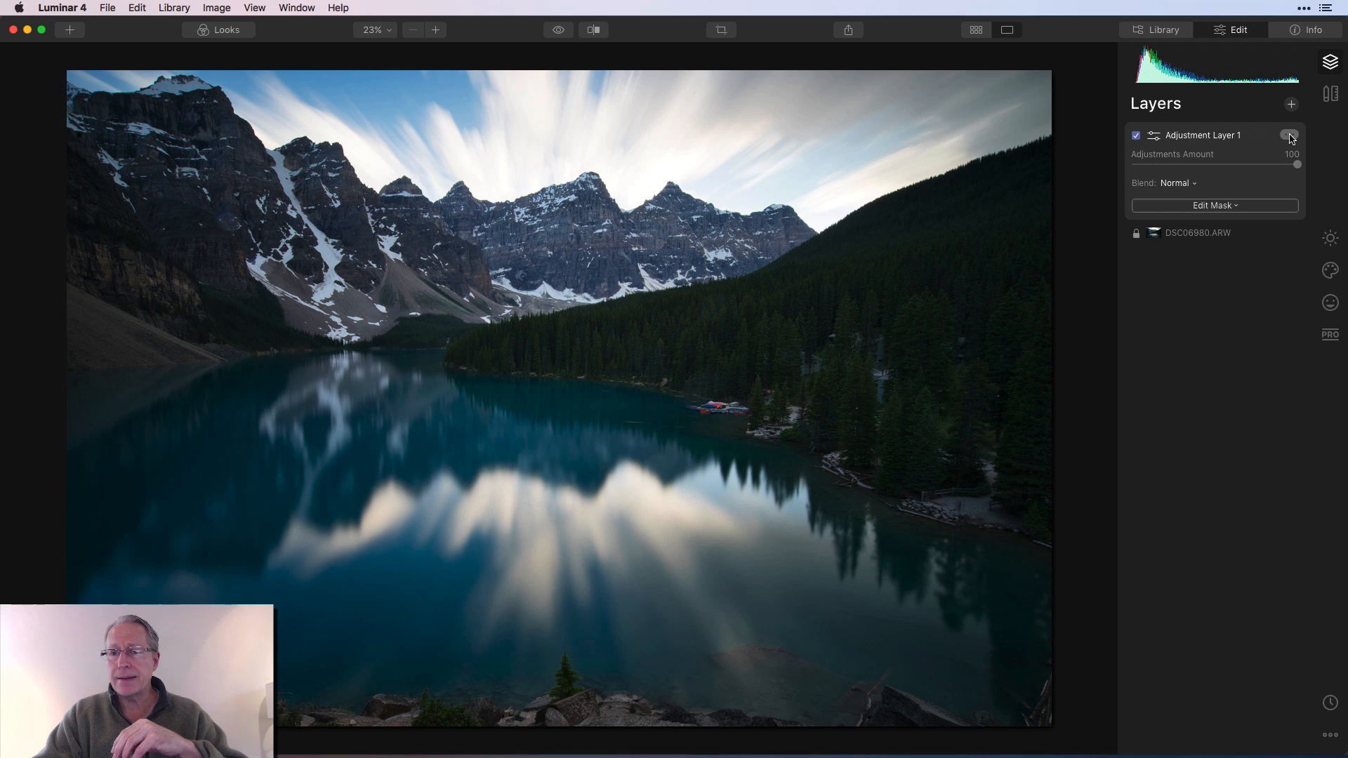
left_click(1291, 137)
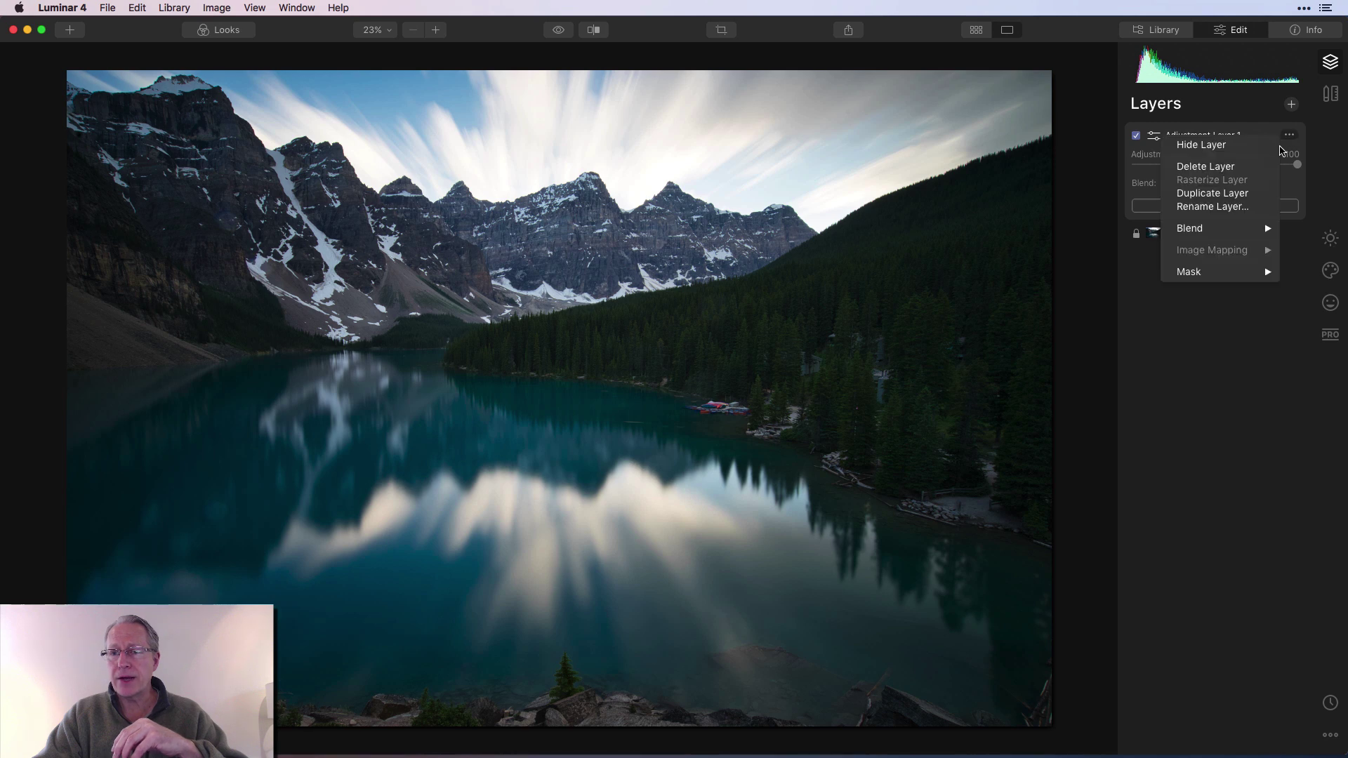
left_click(1217, 206)
left_click(1197, 140)
type("HL")
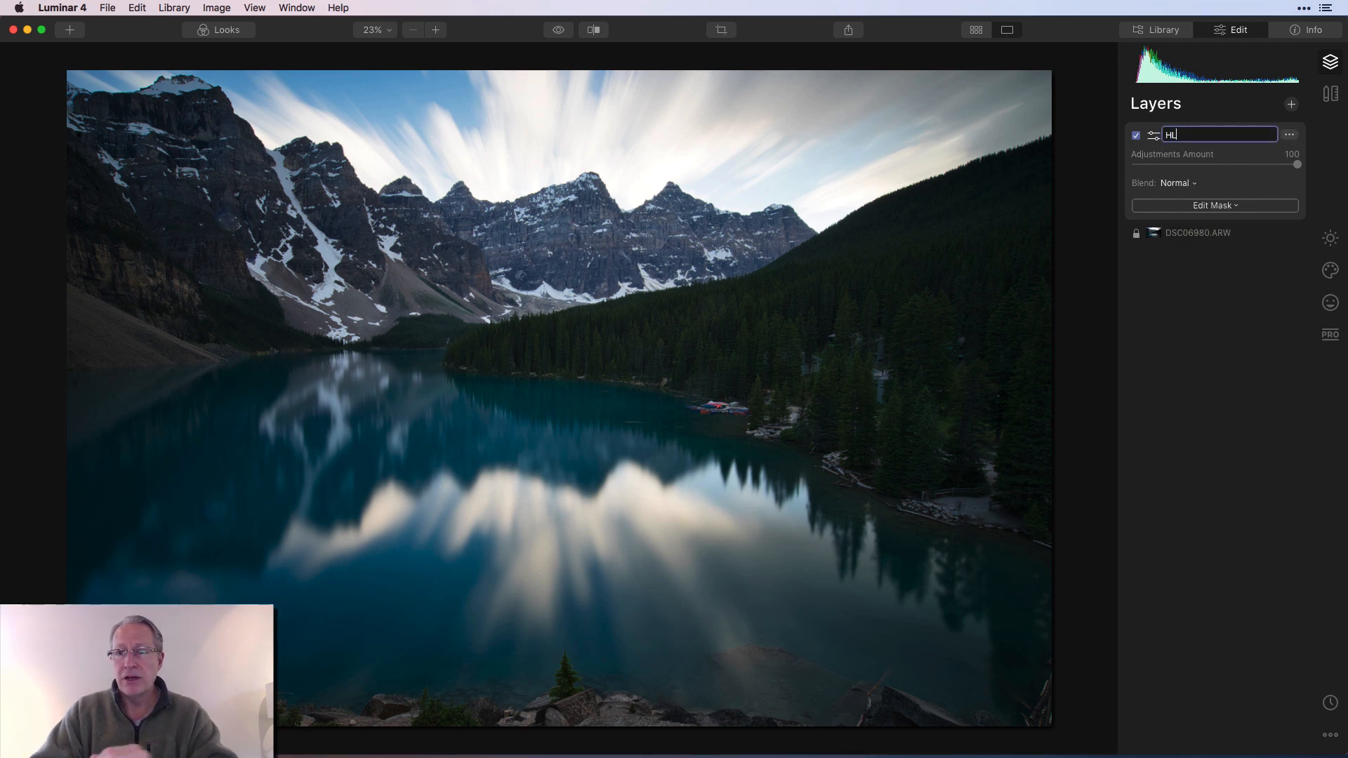
left_click(1329, 237)
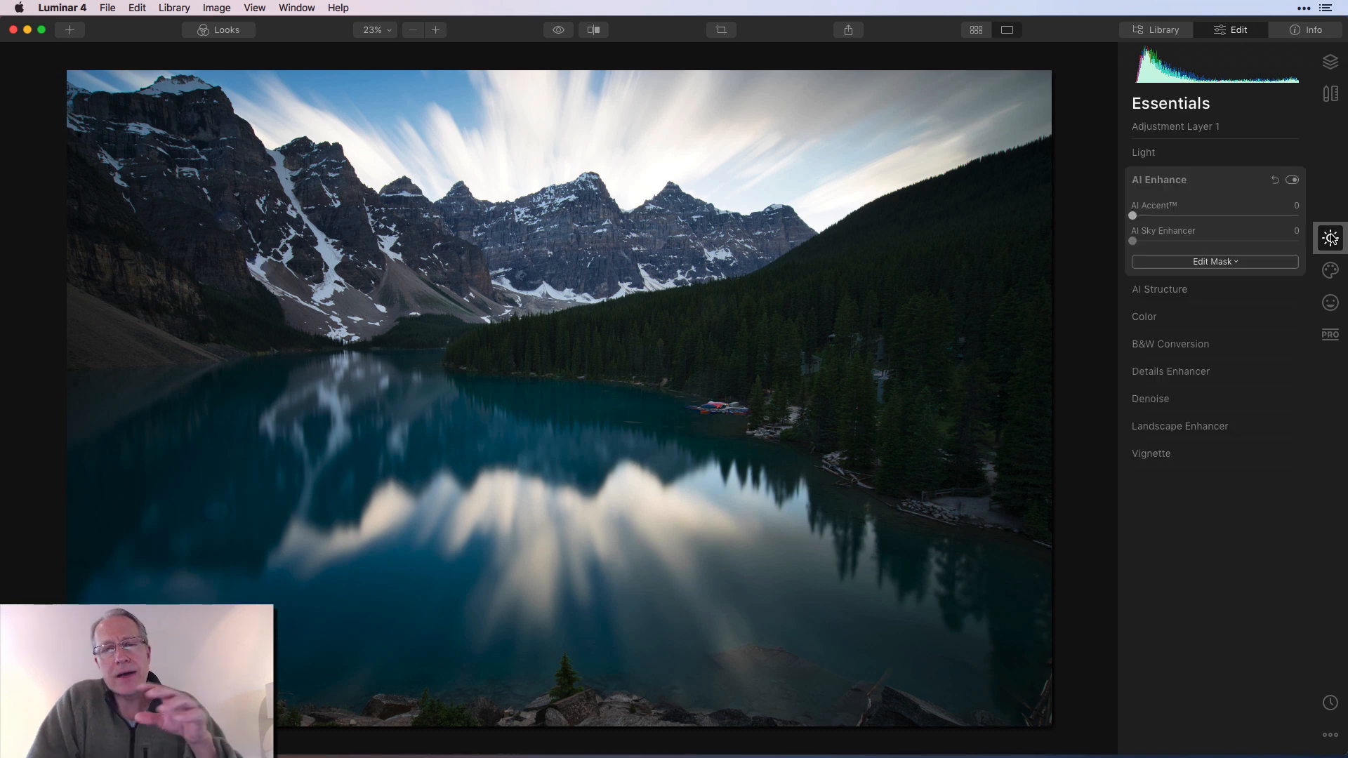
type("HL")
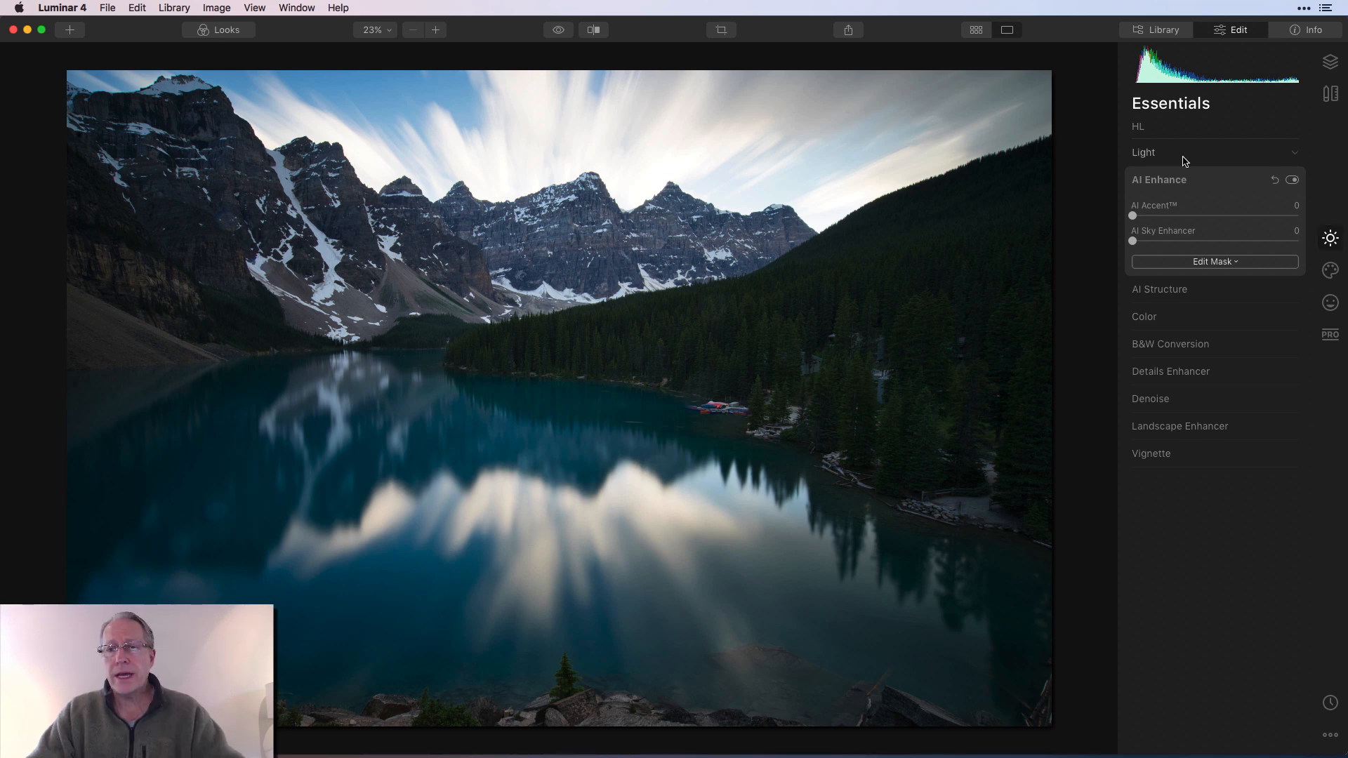
On HL, set Exposure -0.50 and Highlights -39, then AI Sky Enhancer 25.
left_click(1144, 153)
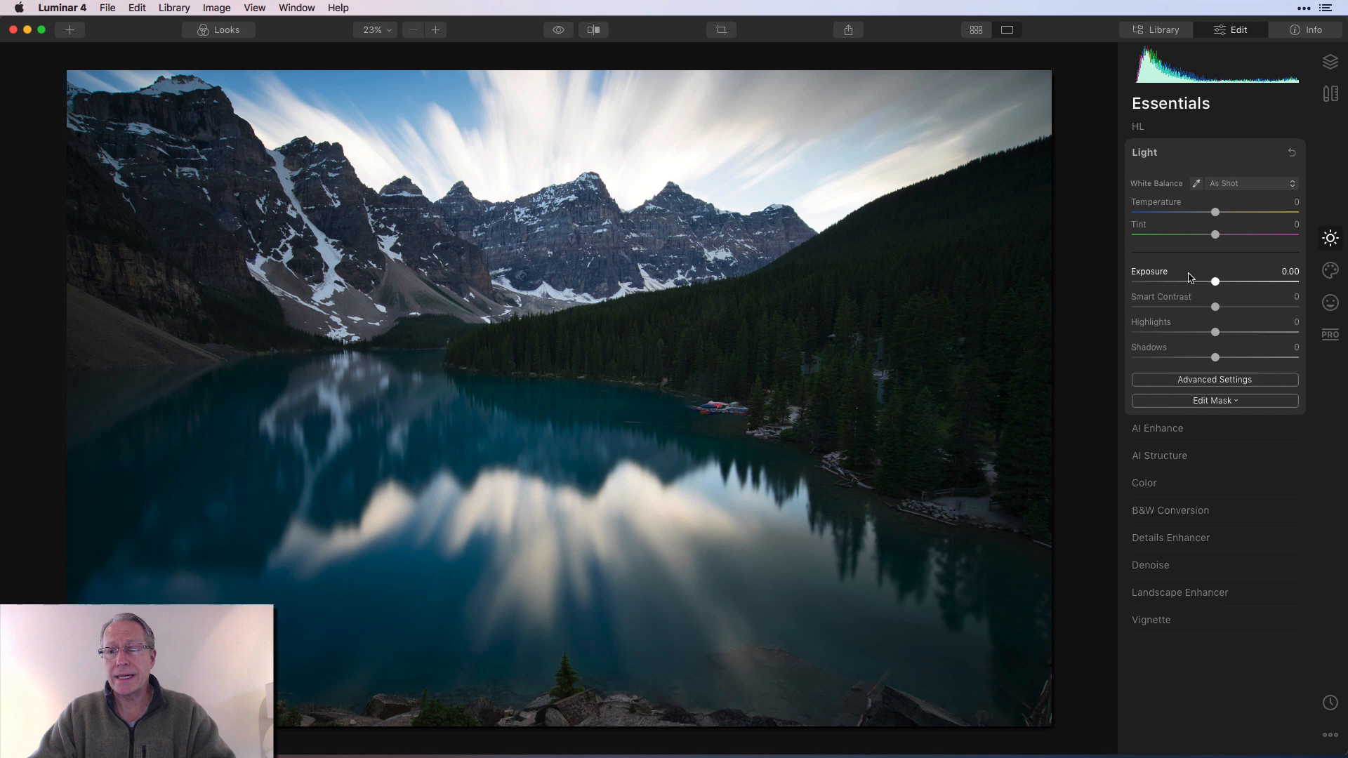
left_click_drag(1213, 282, 1206, 283)
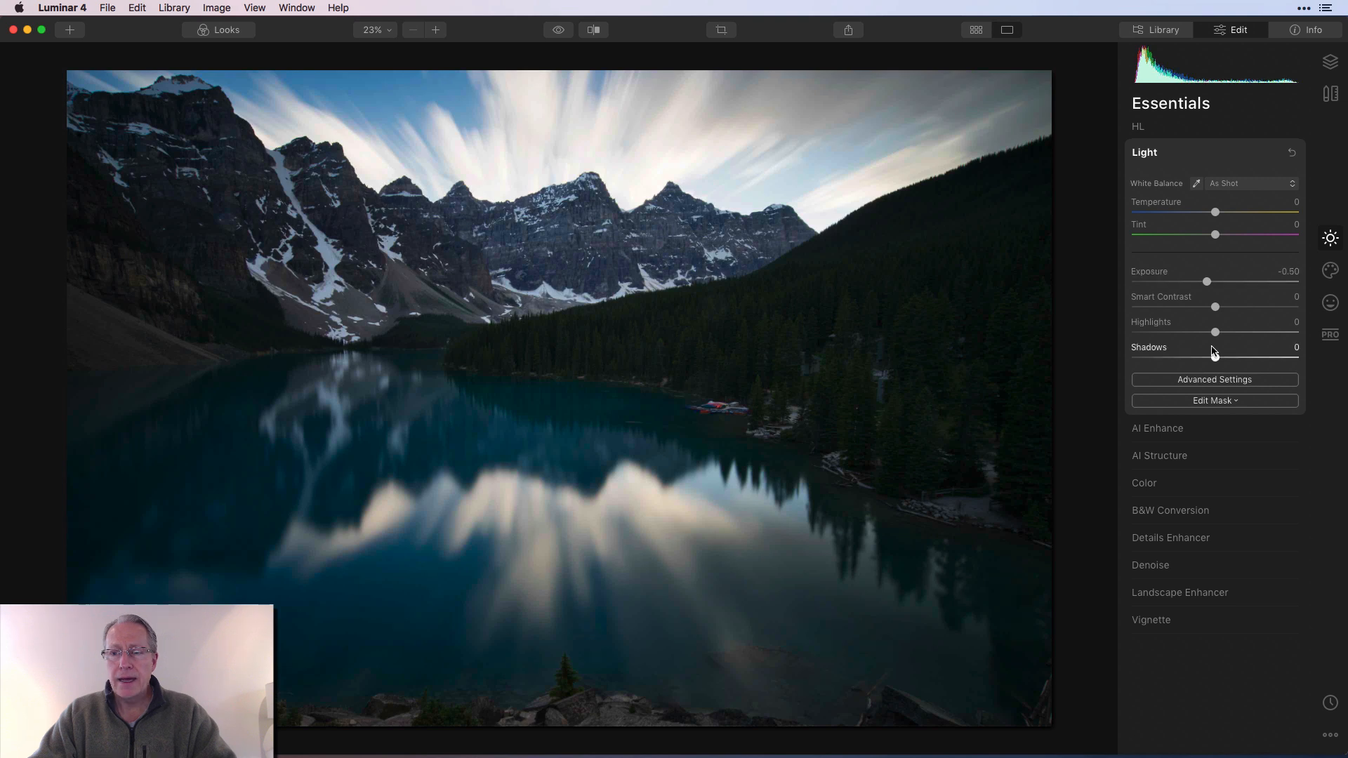
left_click_drag(1215, 333, 1190, 333)
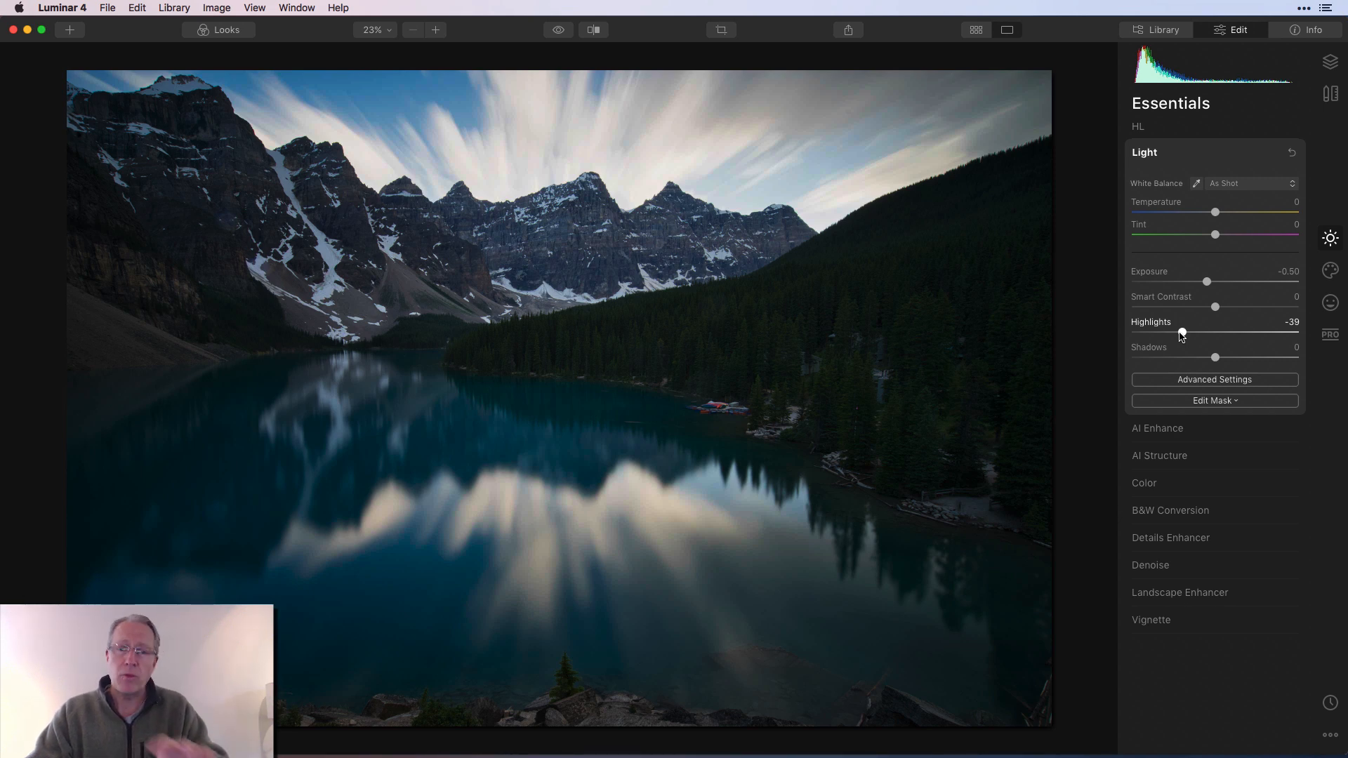
left_click(1185, 431)
left_click_drag(1134, 241, 1168, 240)
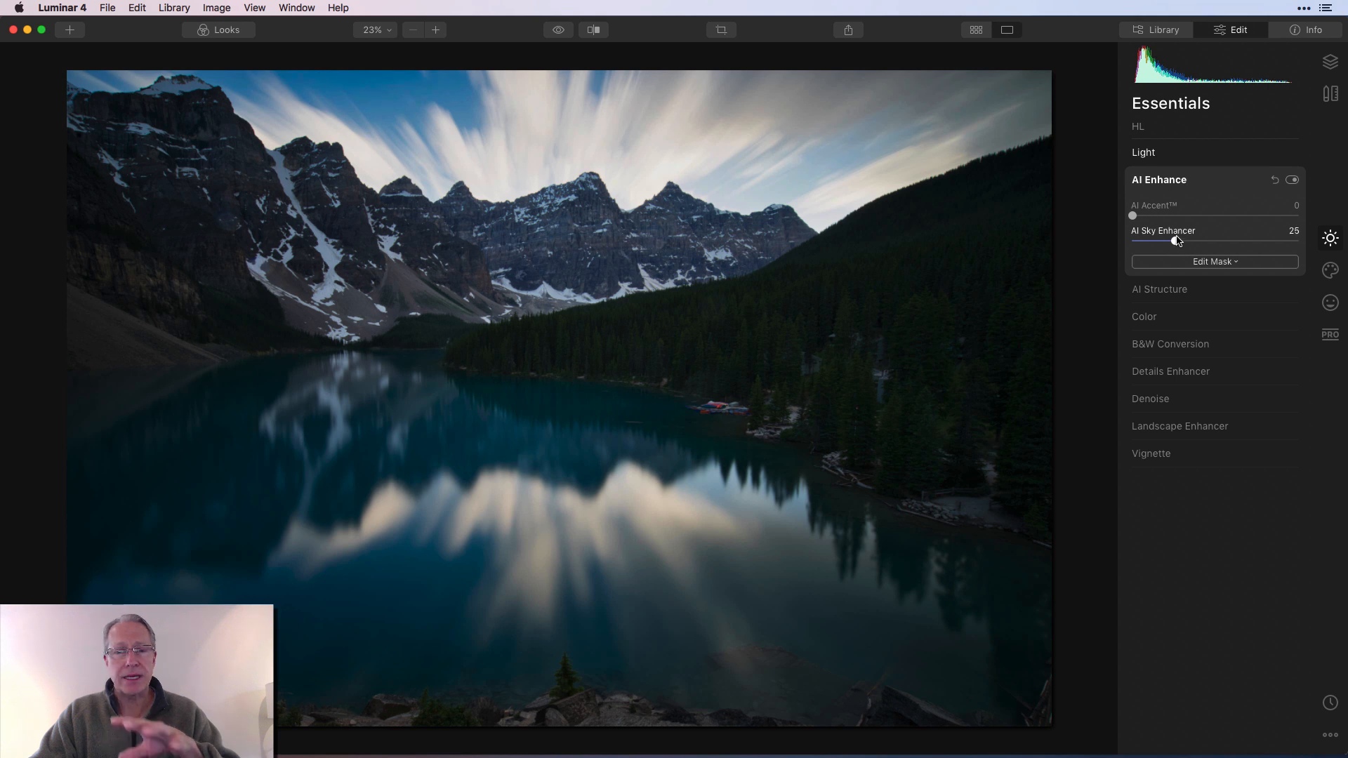
Lower the AI Structure amount and add a warm Golden Hour glow on HL.
left_click(1159, 288)
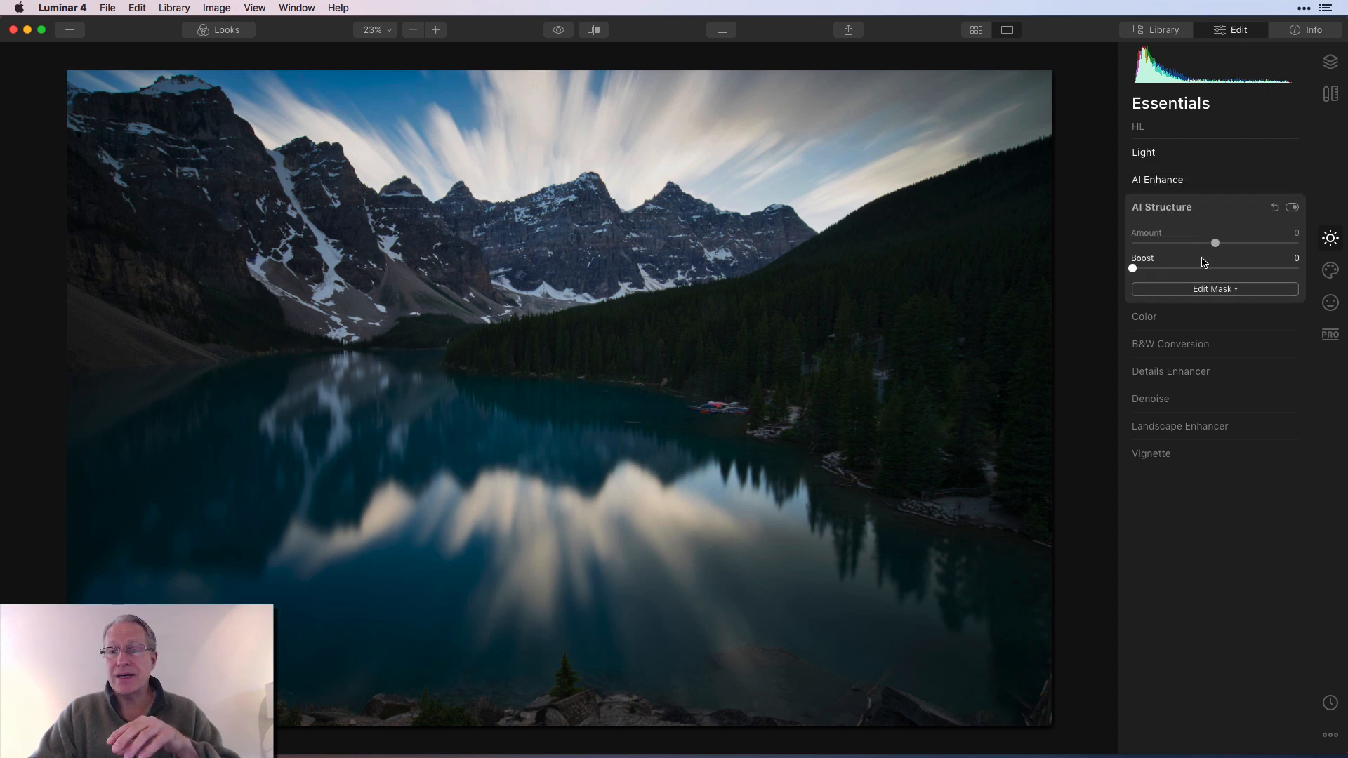
left_click_drag(1215, 245, 1181, 245)
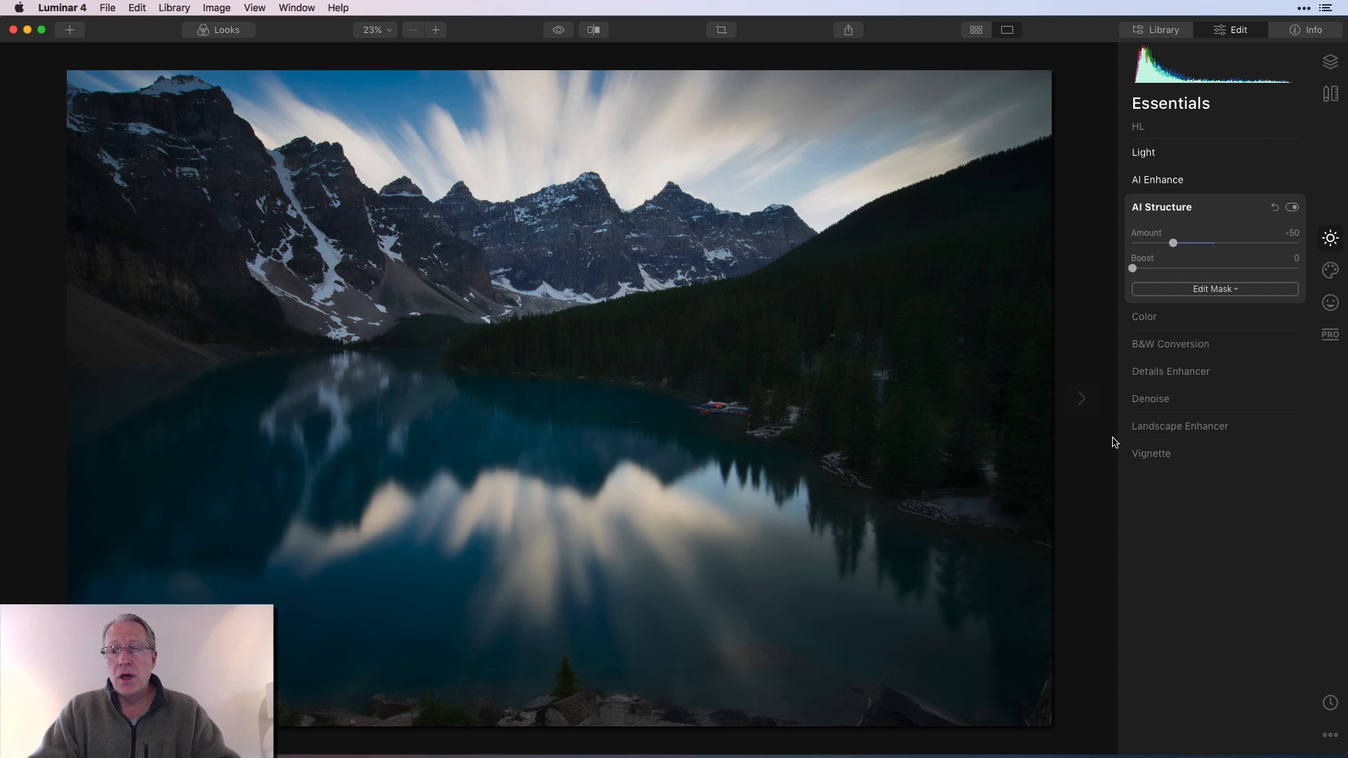
left_click(1148, 426)
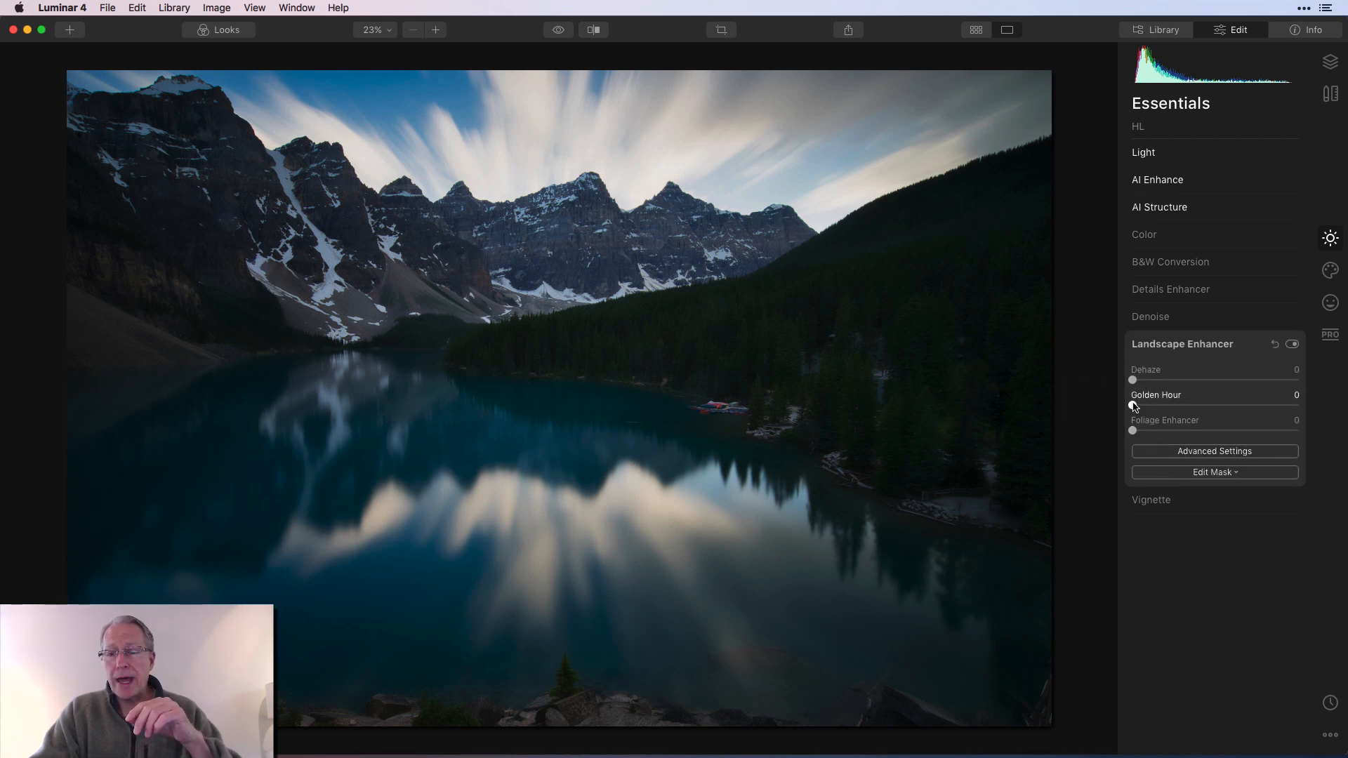
left_click_drag(1133, 405, 1172, 404)
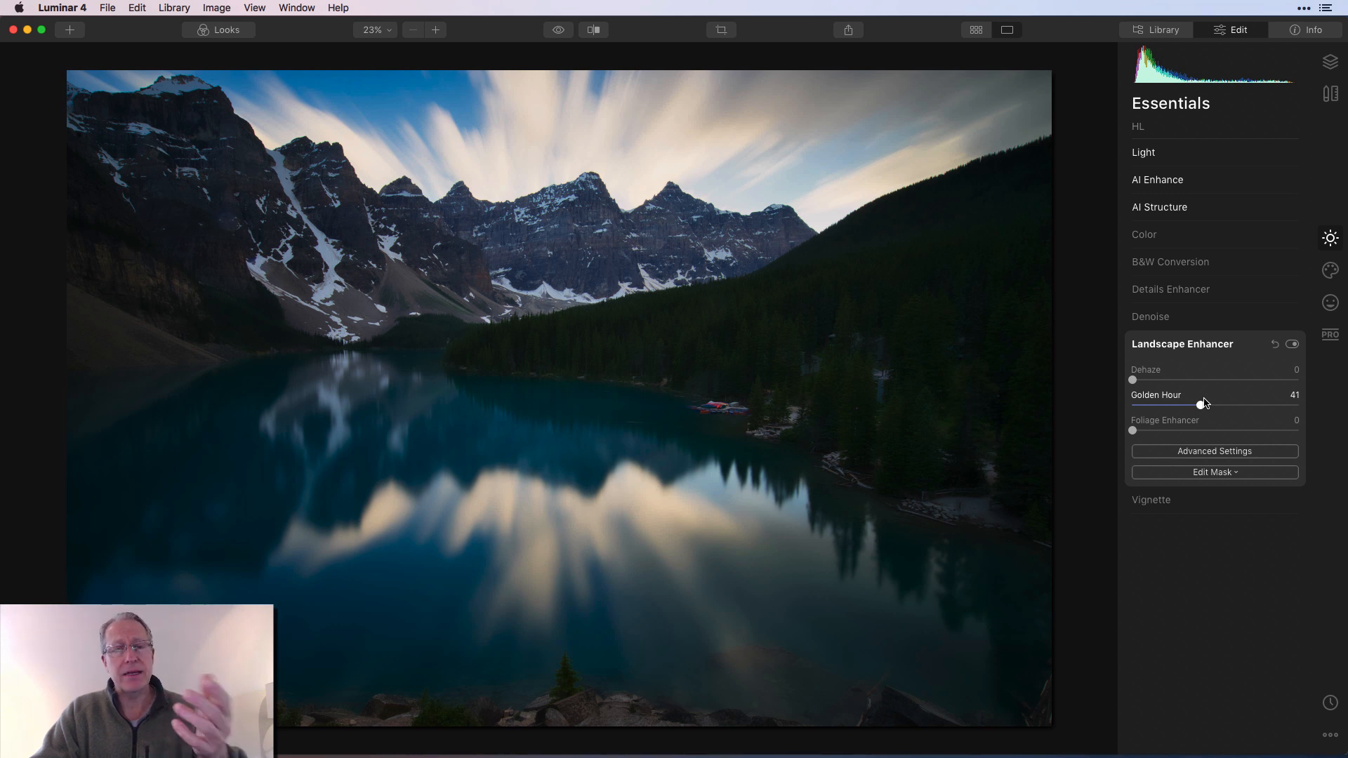
In Professional Split Toning, tint highlights to Hue 3, Saturation 22, then show Layers.
left_click(1330, 335)
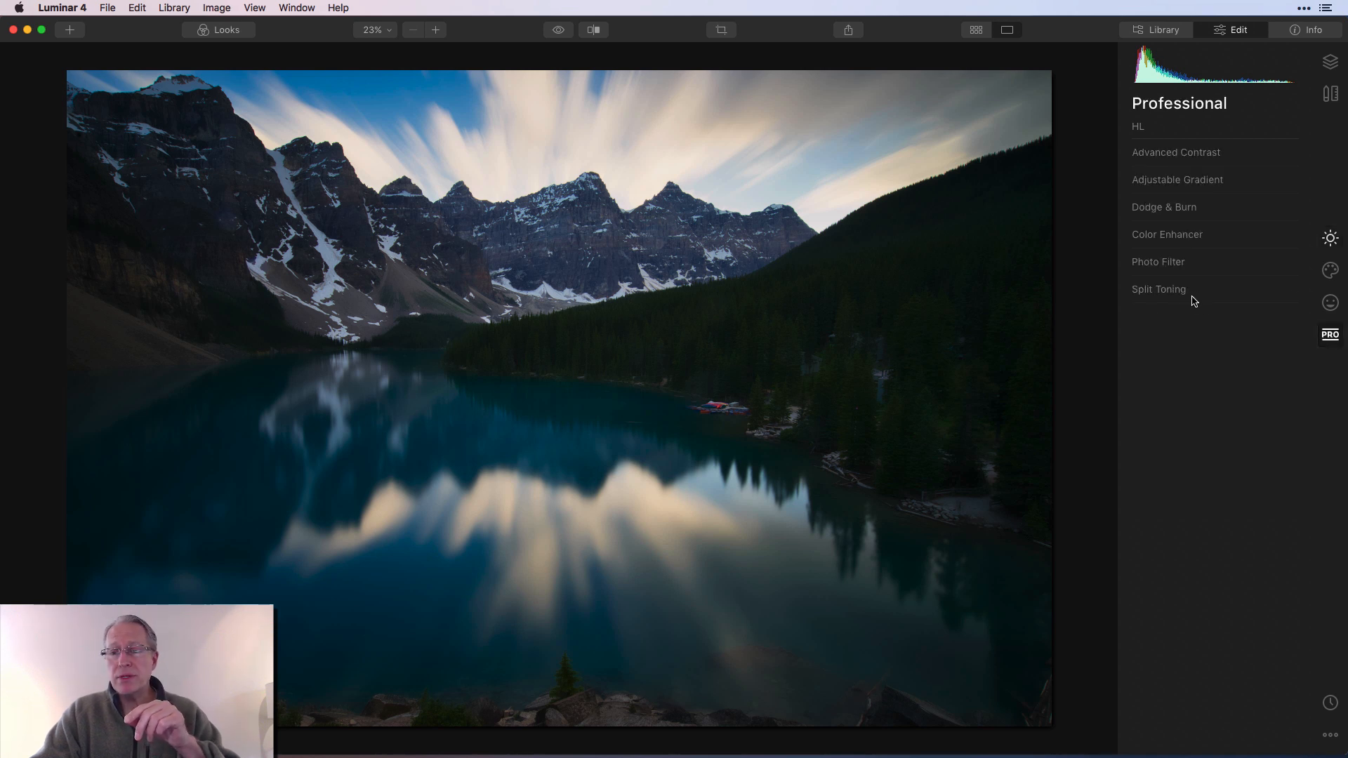
left_click(1158, 289)
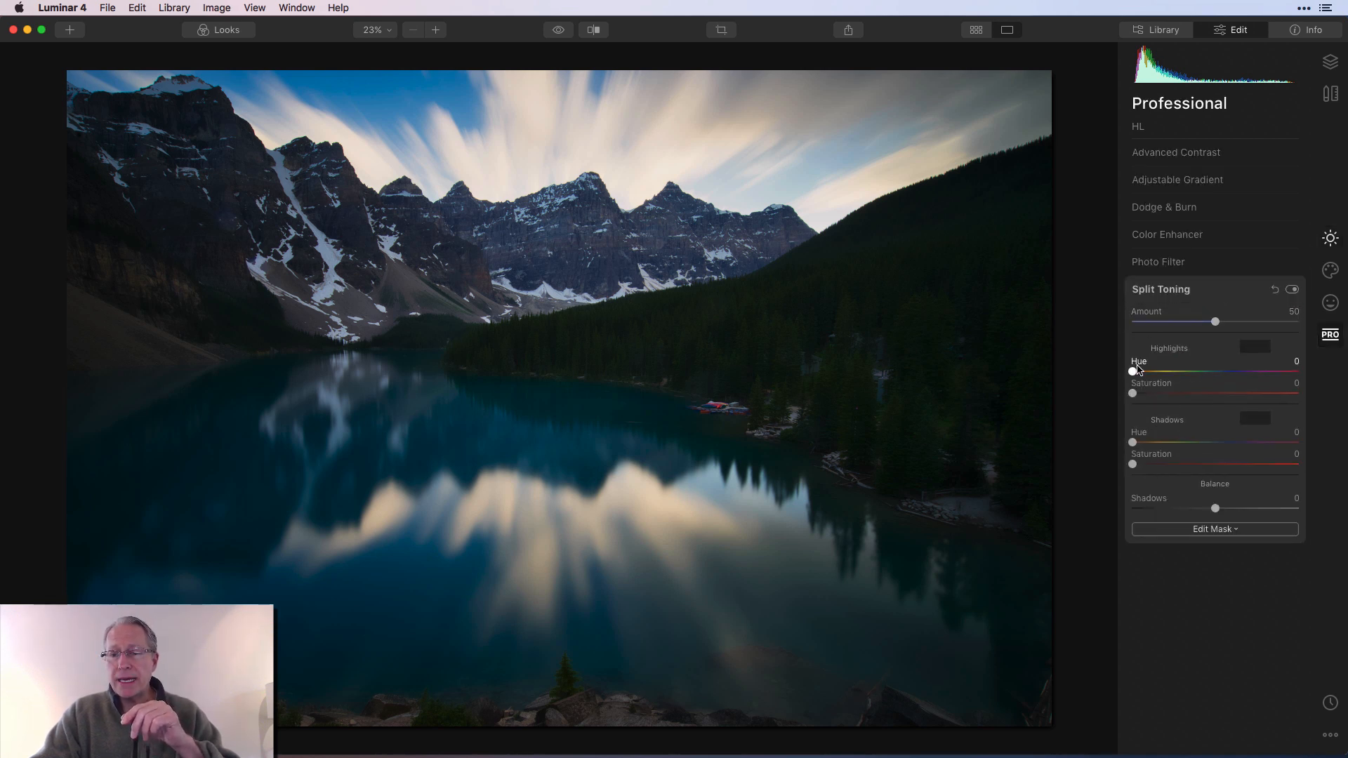
left_click_drag(1134, 371, 1135, 394)
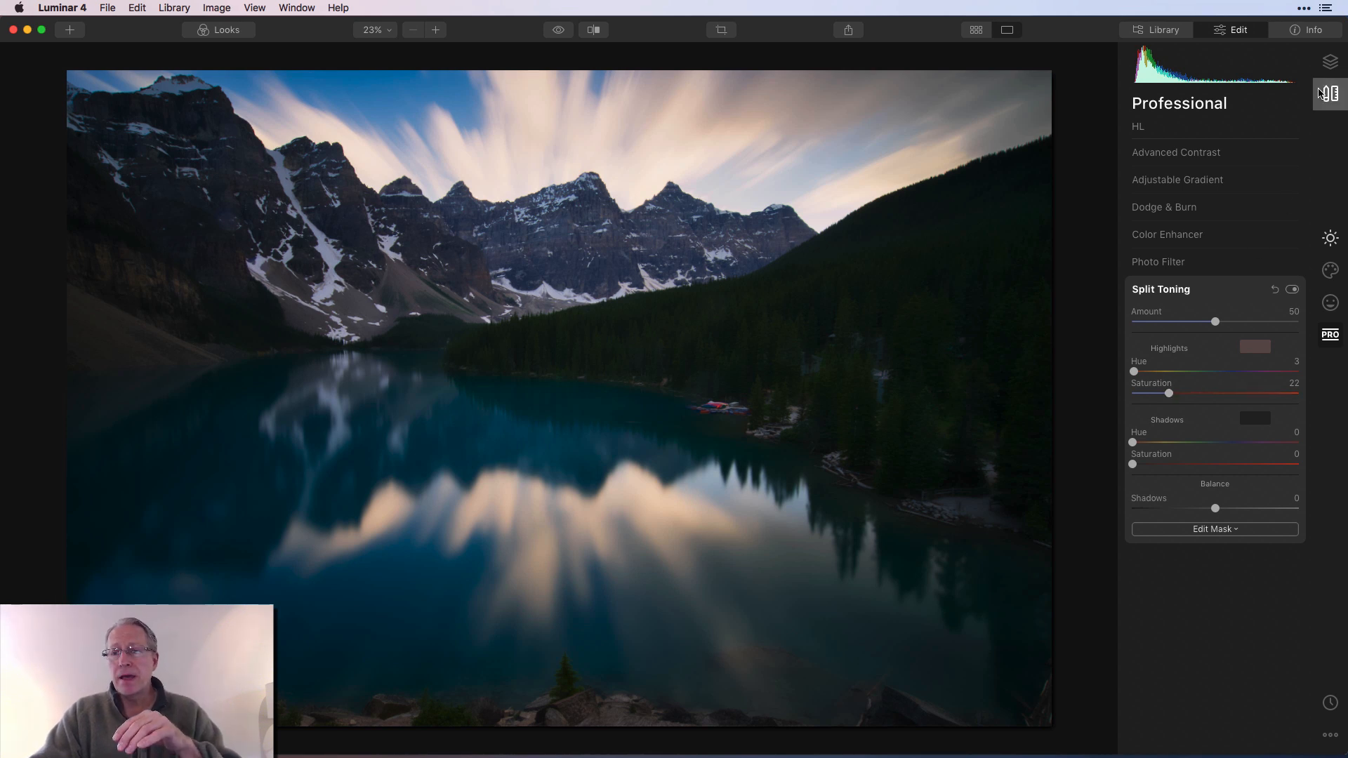
left_click(1330, 62)
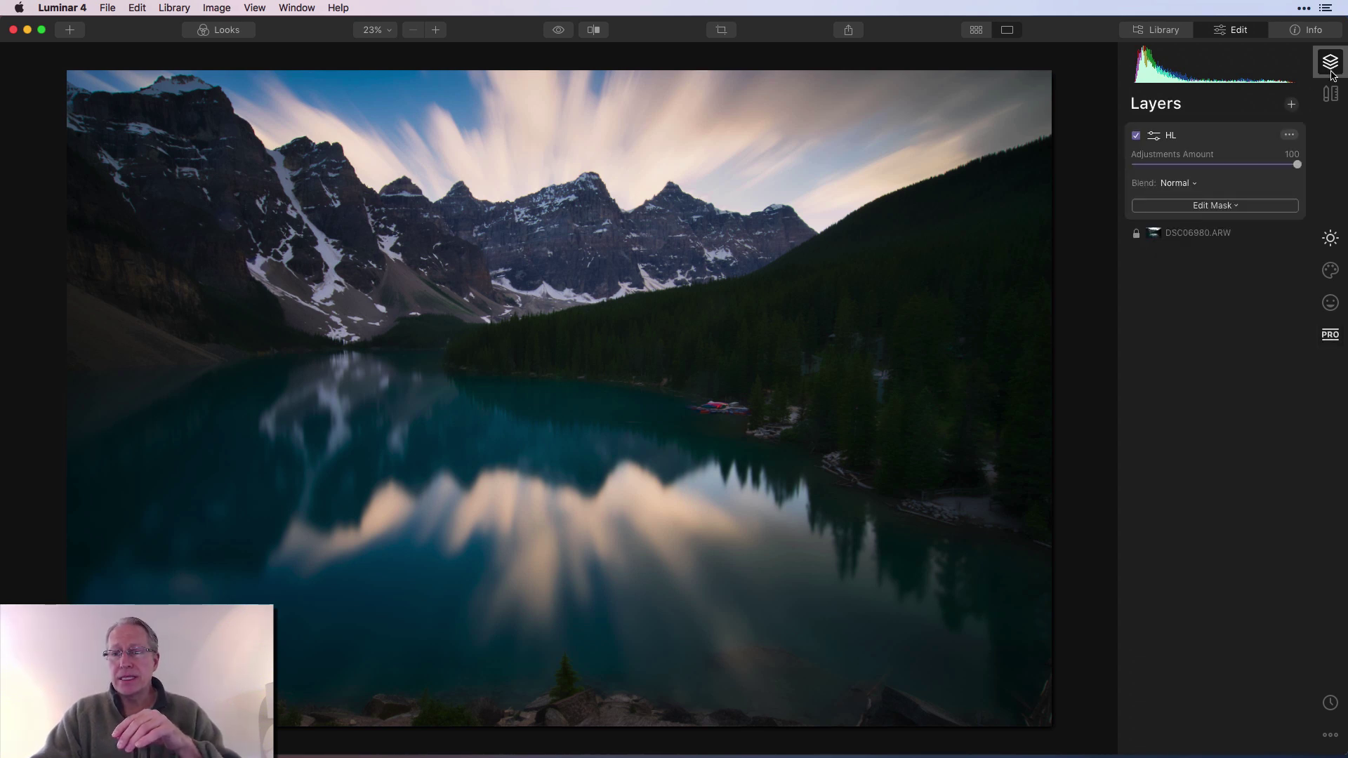
Toggle HL off and on, apply a Luminosity mask, and reopen the mask choices.
left_click(1138, 136)
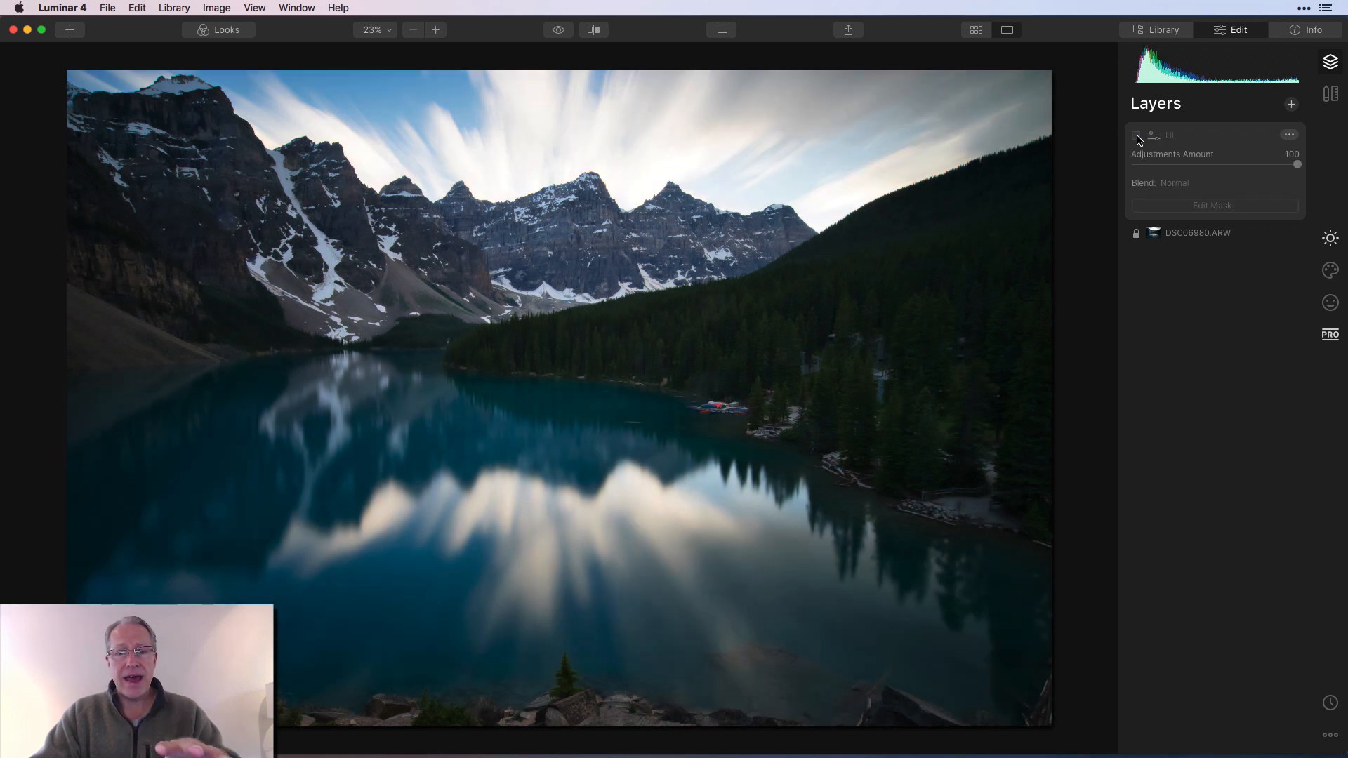
left_click(1137, 138)
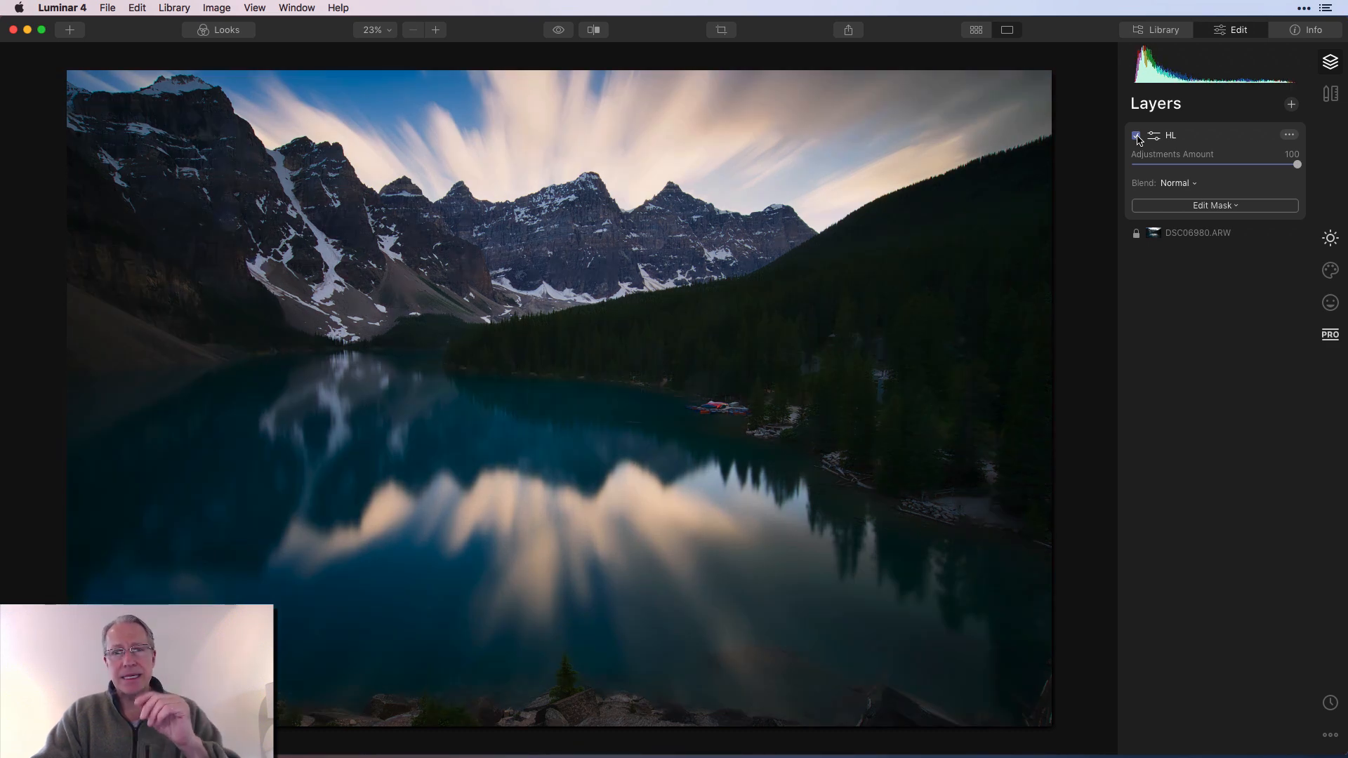
left_click(1226, 205)
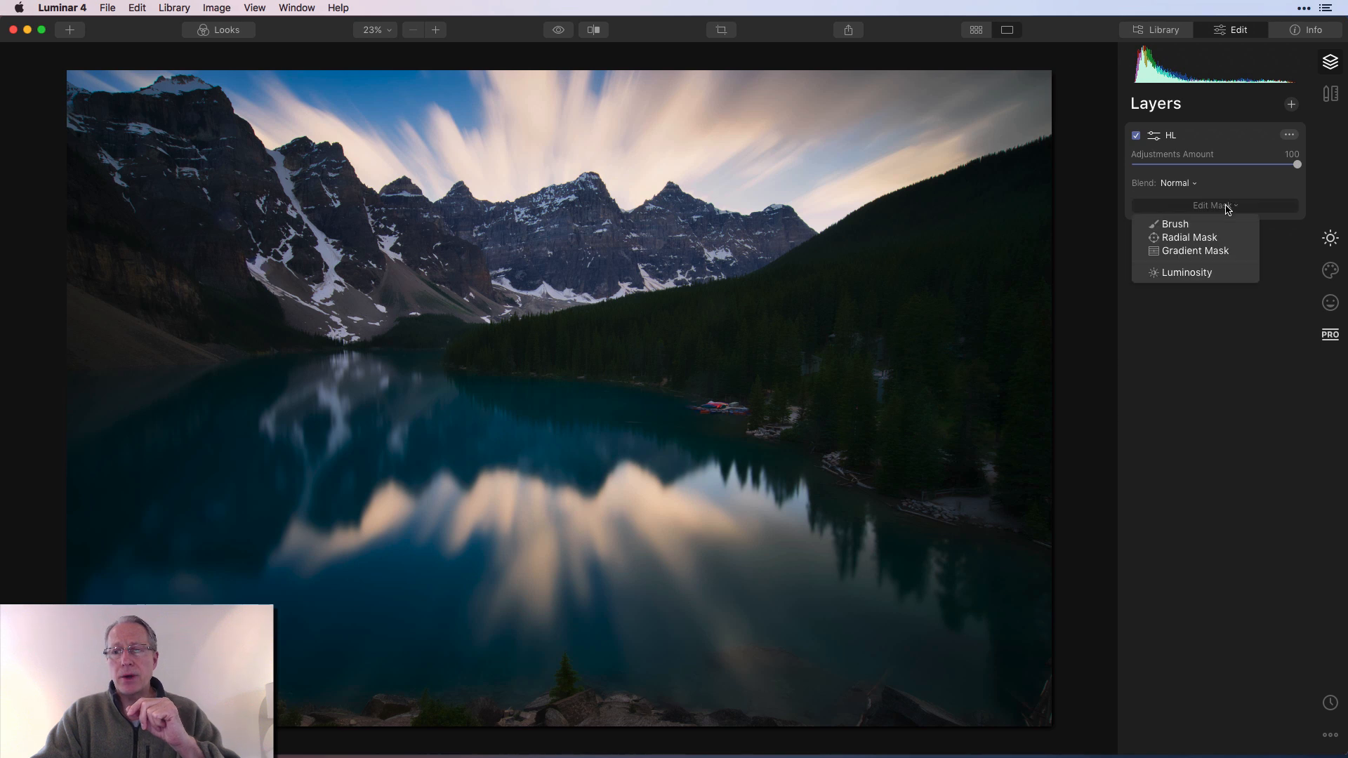
left_click(1194, 276)
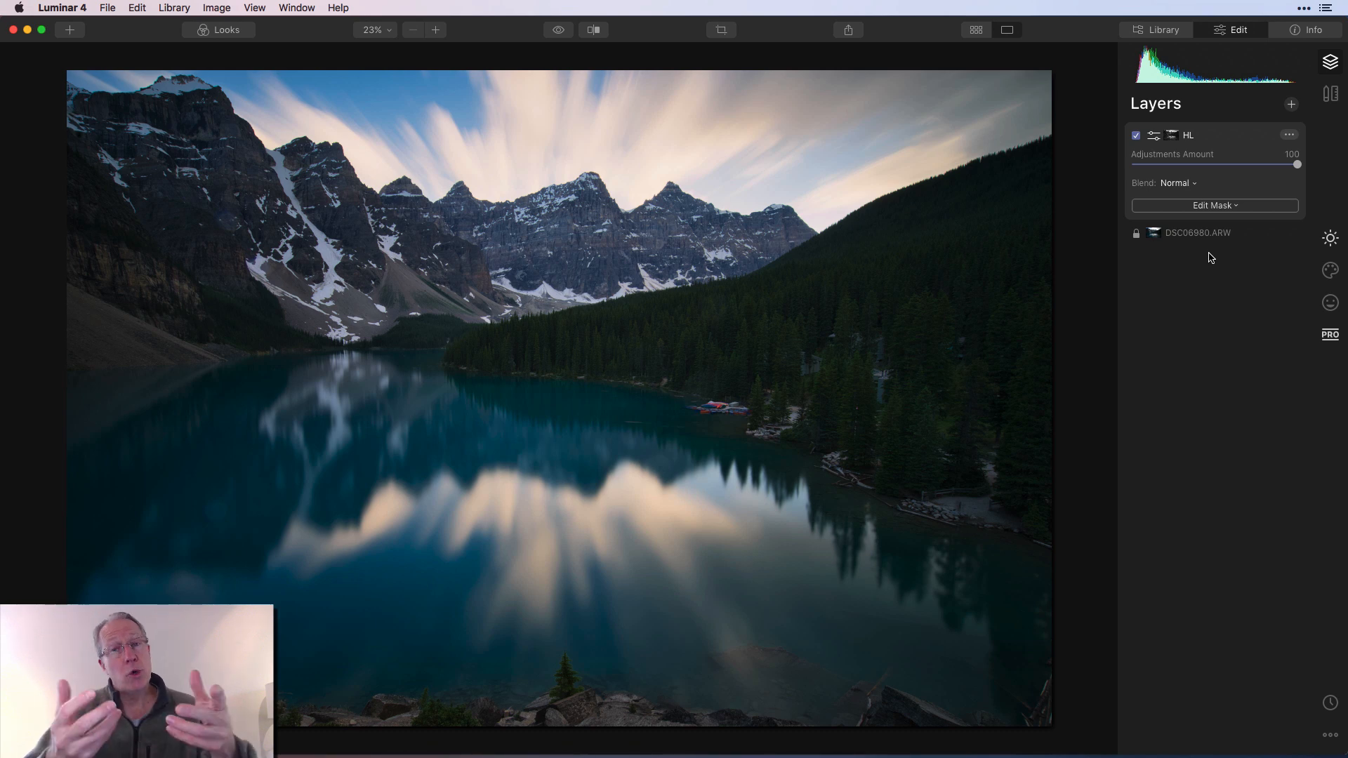
left_click(1213, 206)
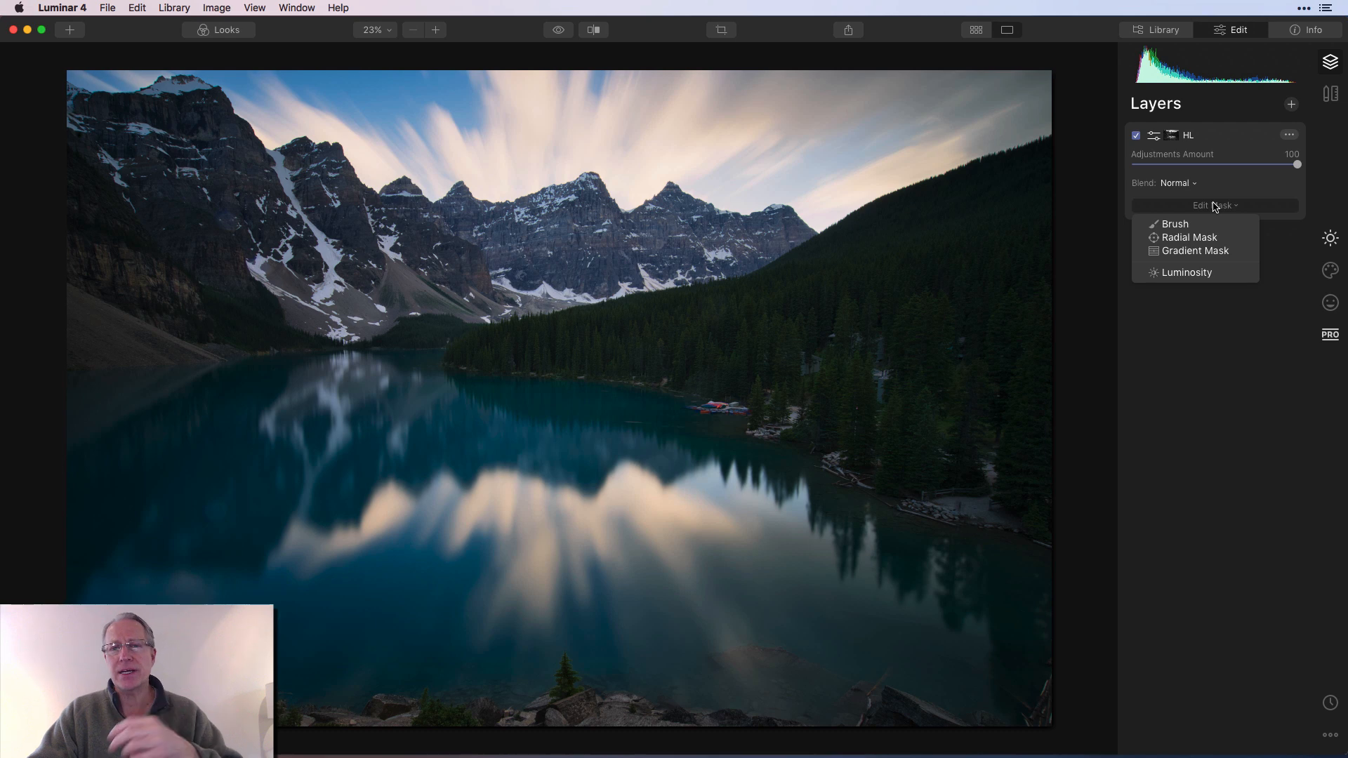
Choose Brush masking and show the red overlay to paint sky, peaks and reflections.
left_click(1183, 225)
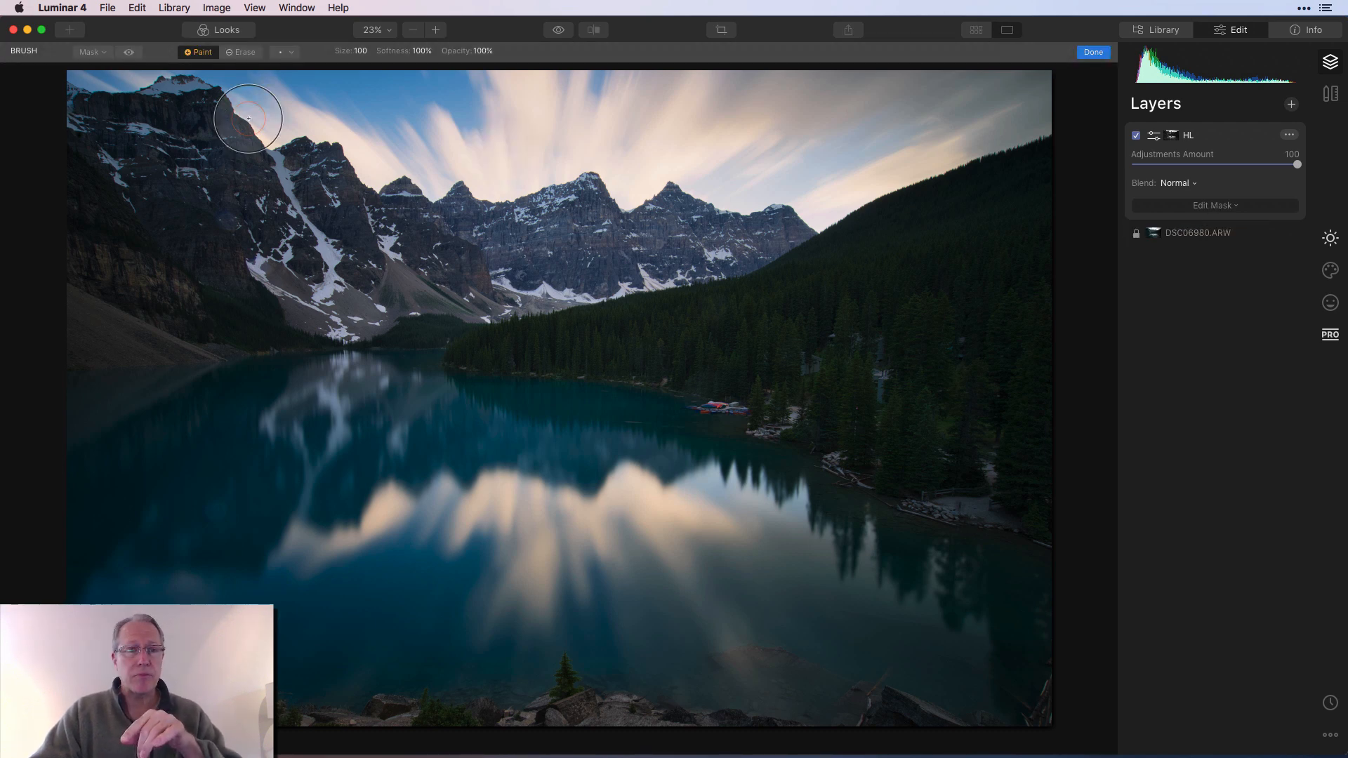
left_click(127, 53)
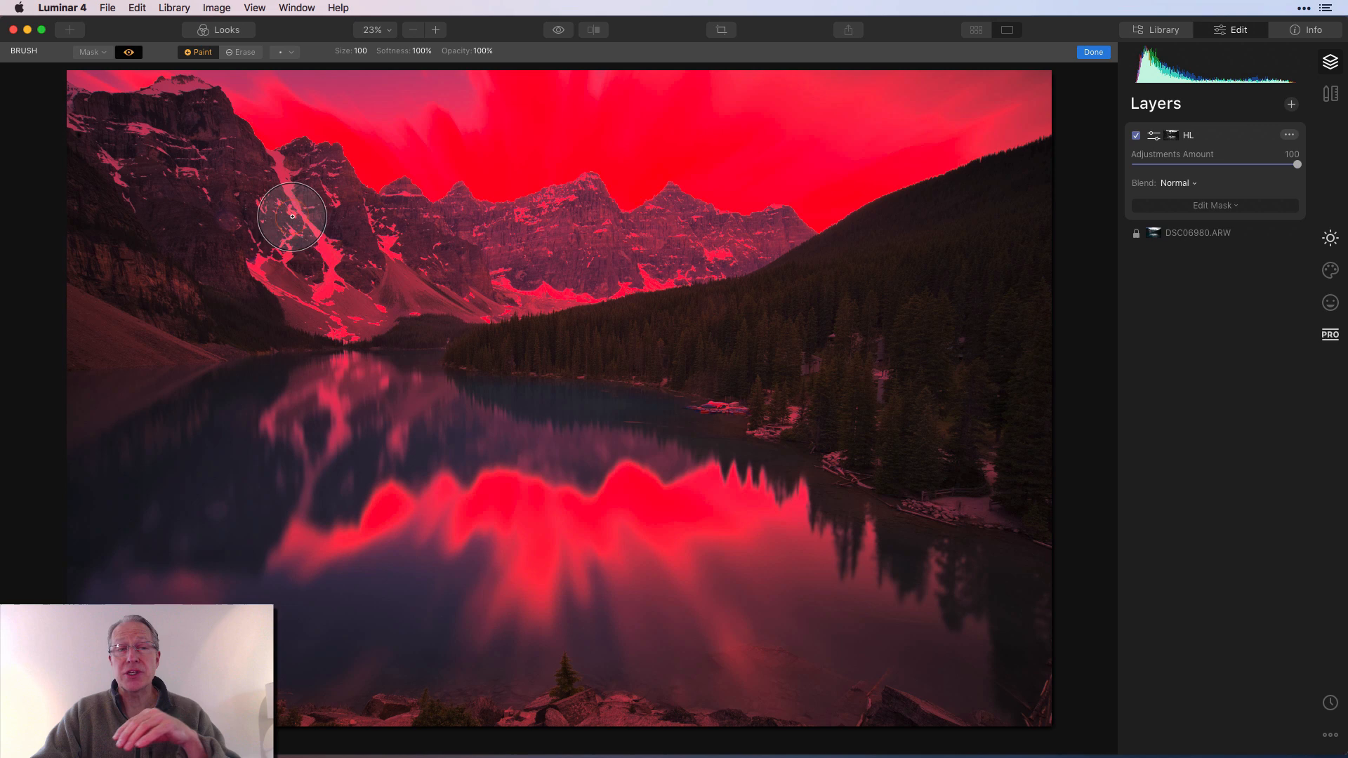
Hide the overlay, commit the mask with Done, and compare HL off and on.
left_click(129, 51)
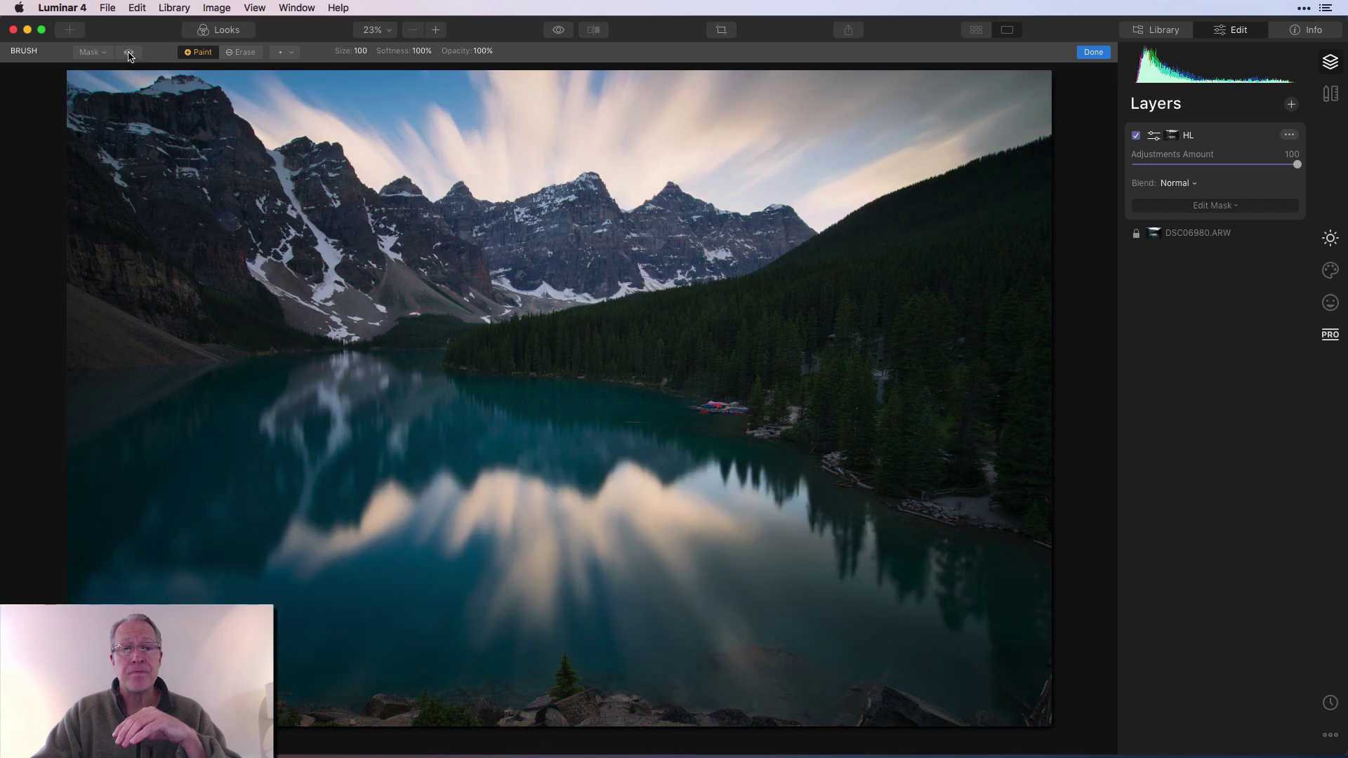
left_click(1093, 52)
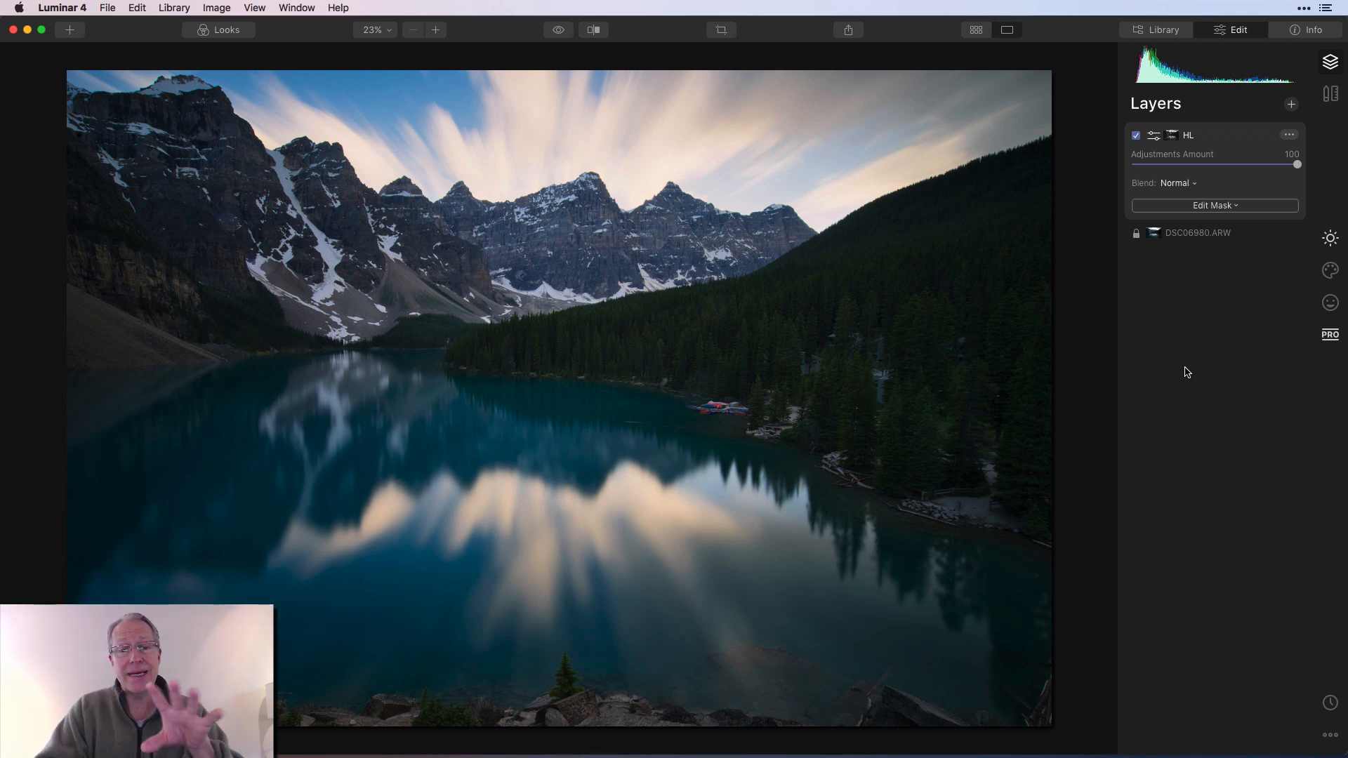
left_click(1137, 137)
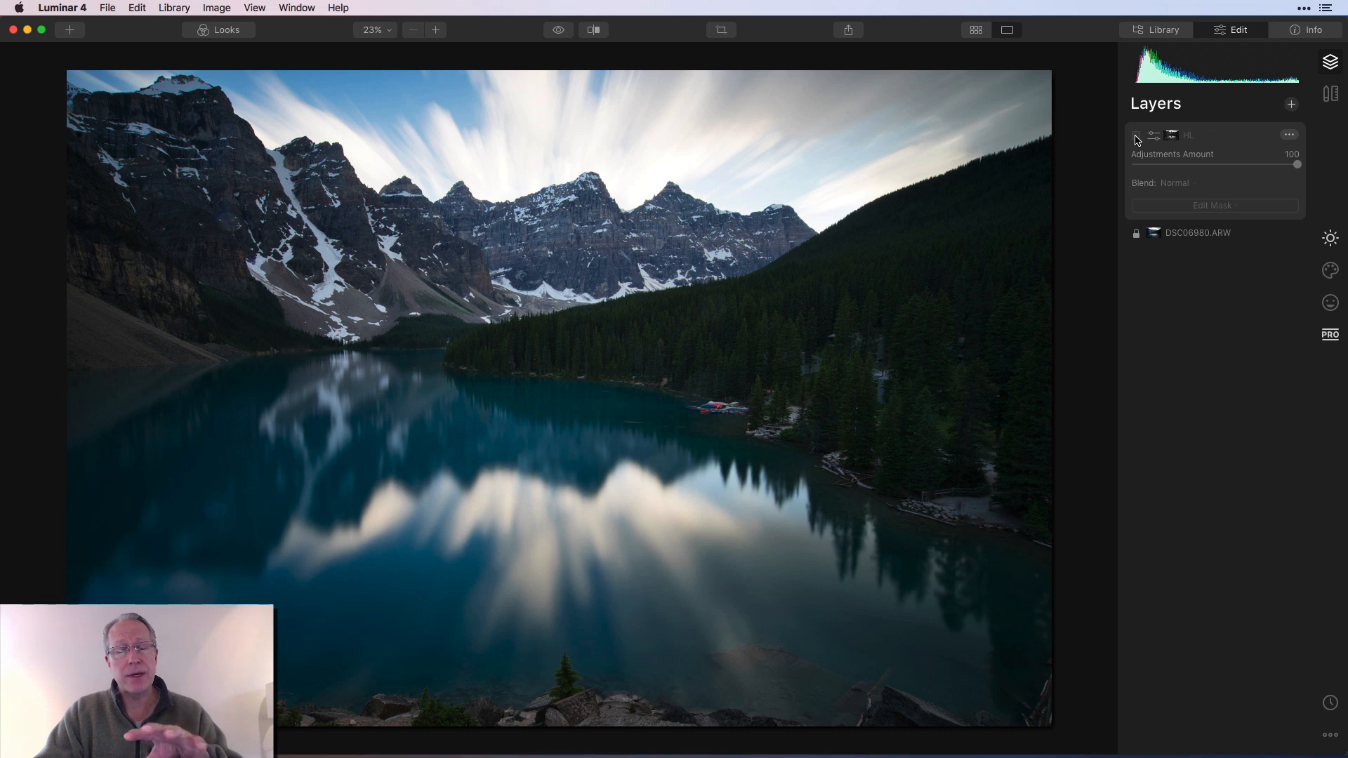
left_click(1136, 136)
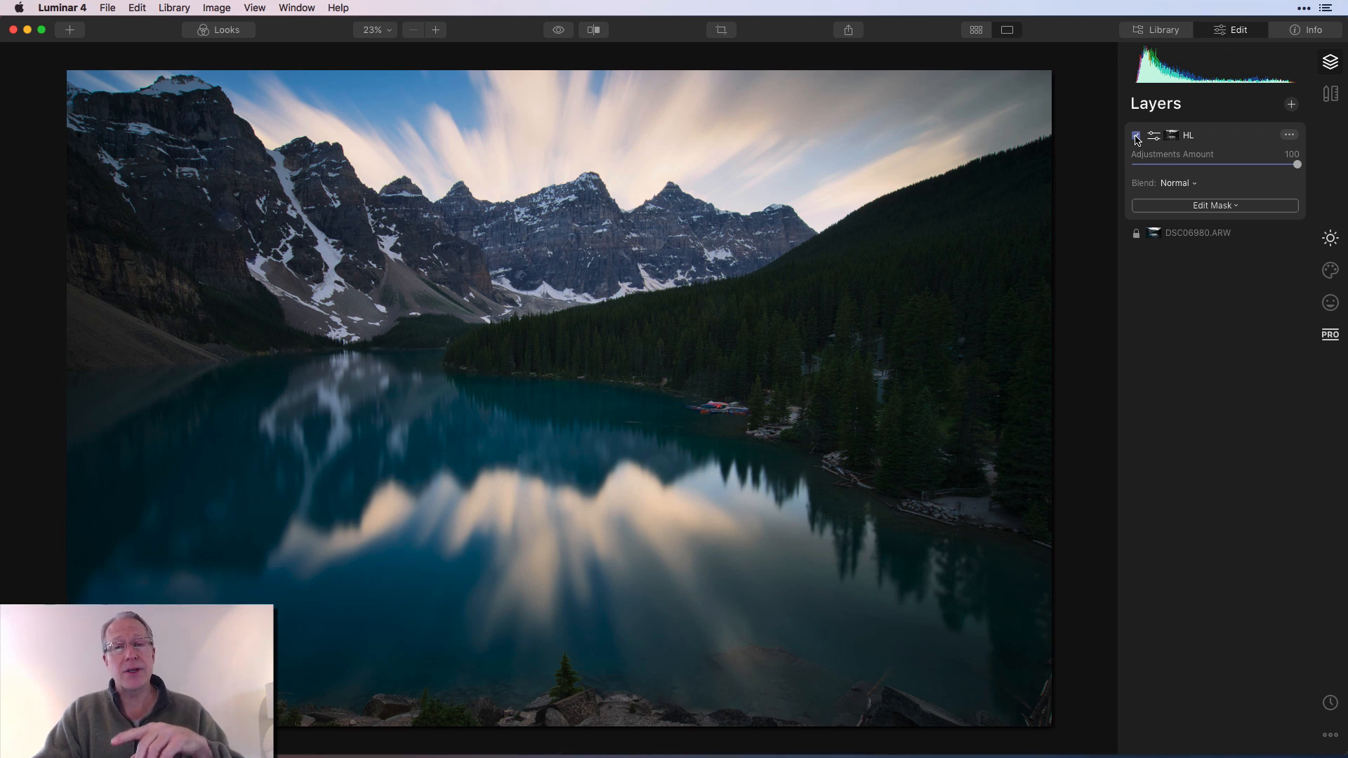
Add a second adjustment layer above HL and start renaming it SH.
left_click(1291, 104)
left_click(1211, 118)
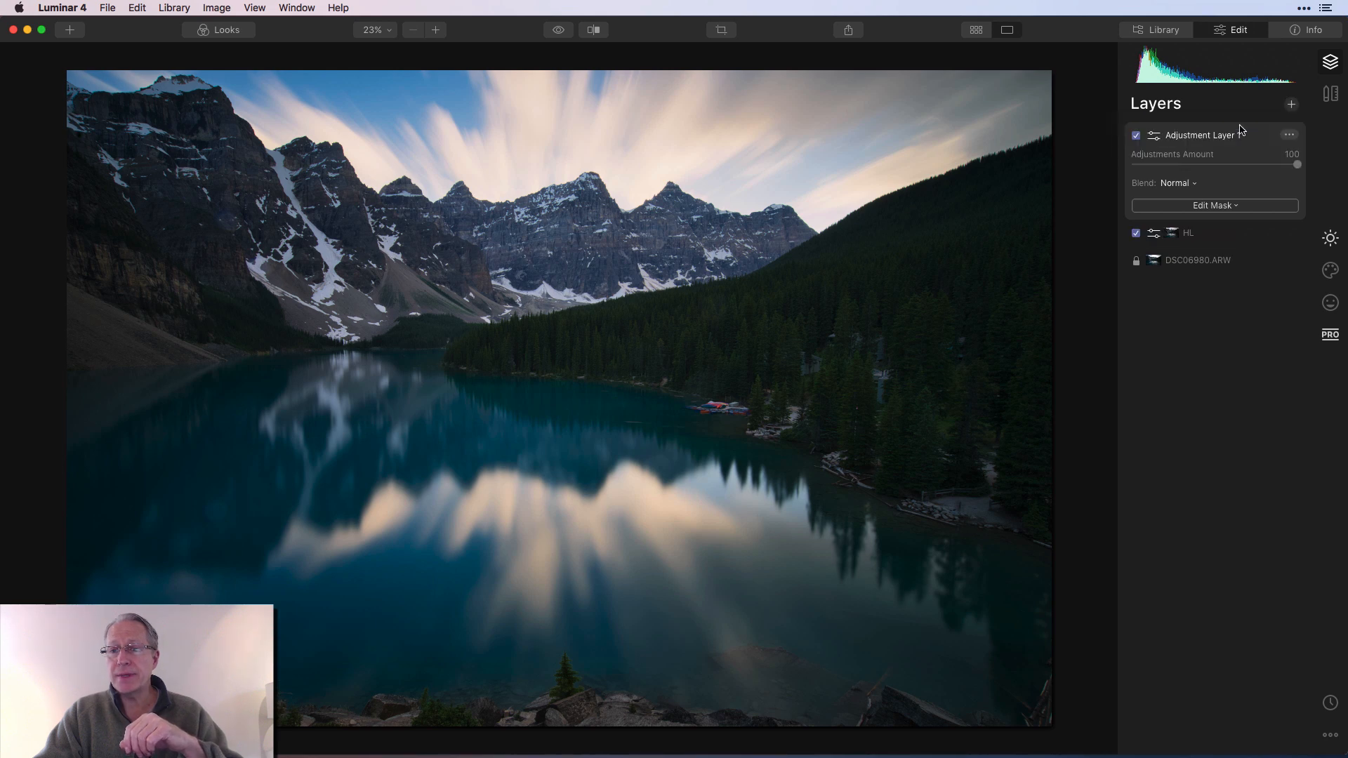
left_click(1292, 137)
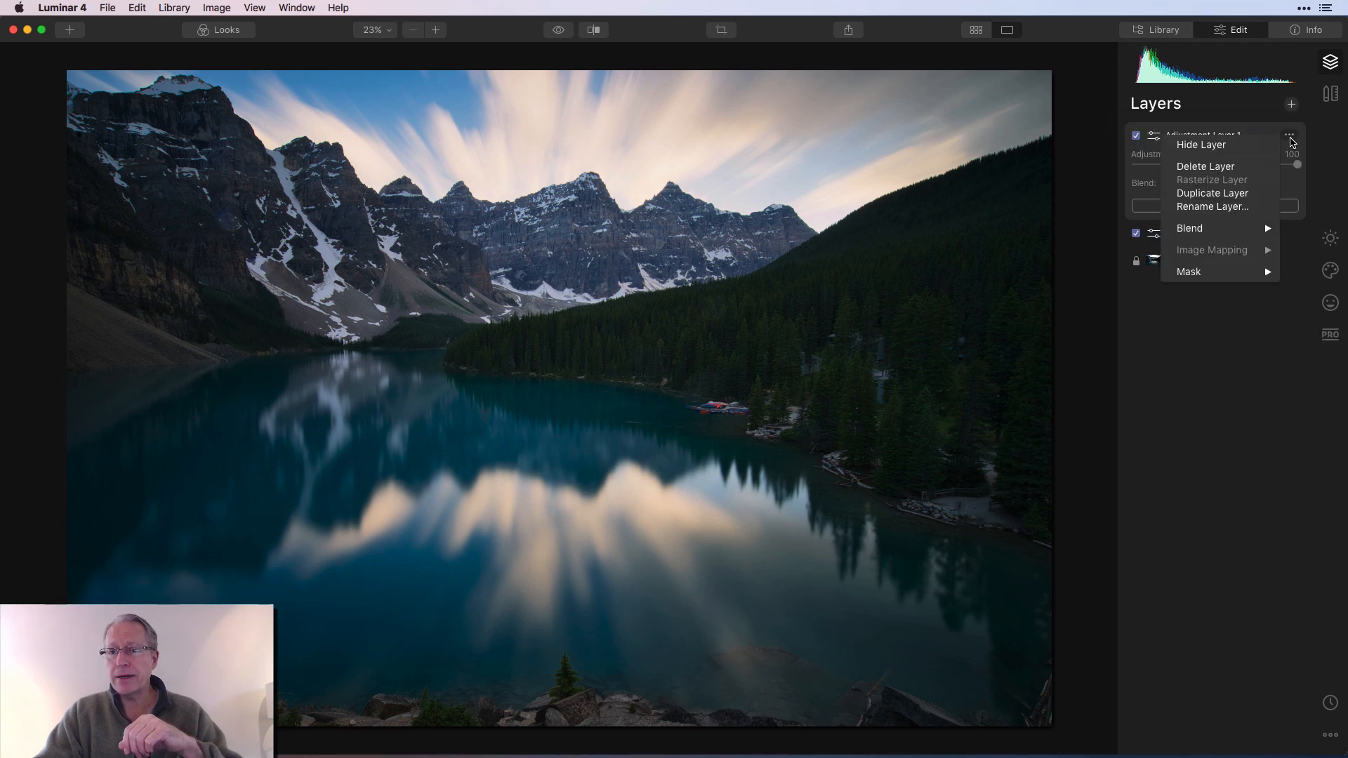
left_click(1211, 206)
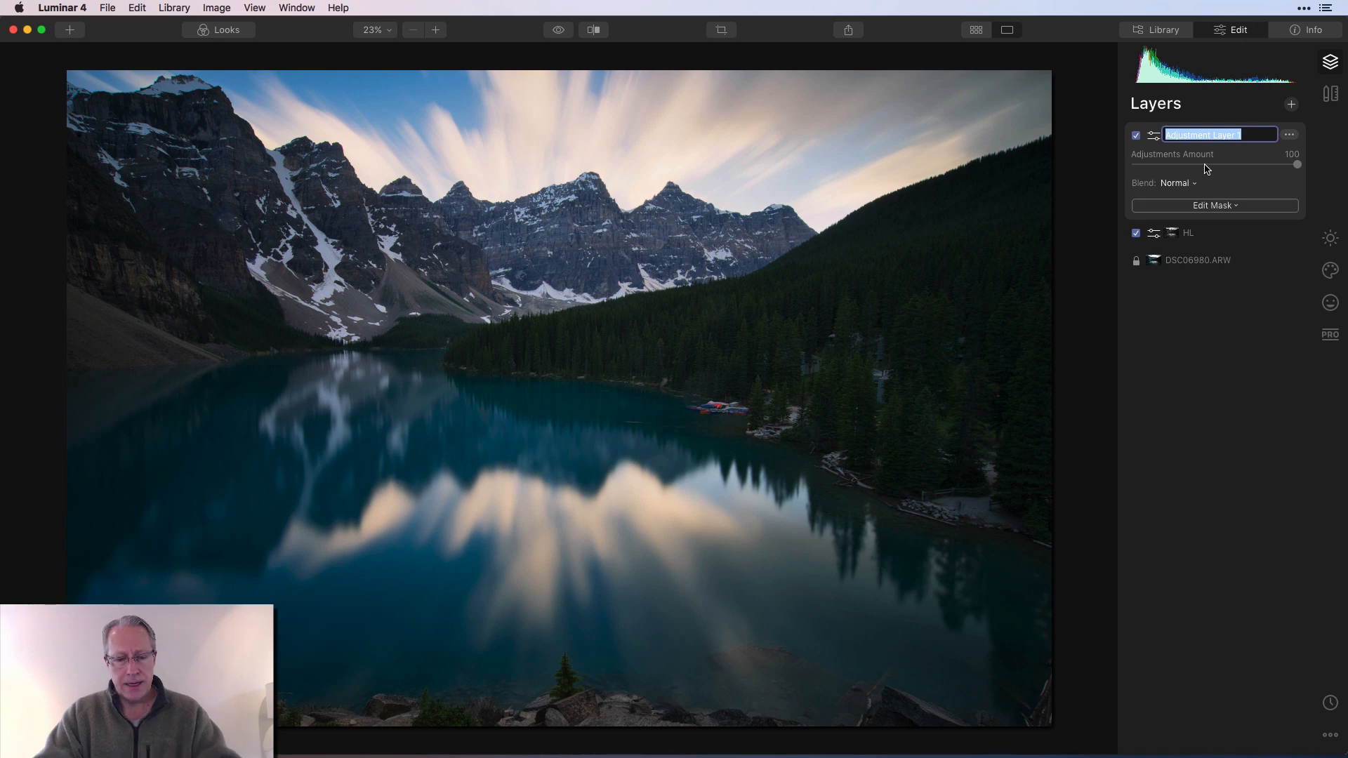
type("SH")
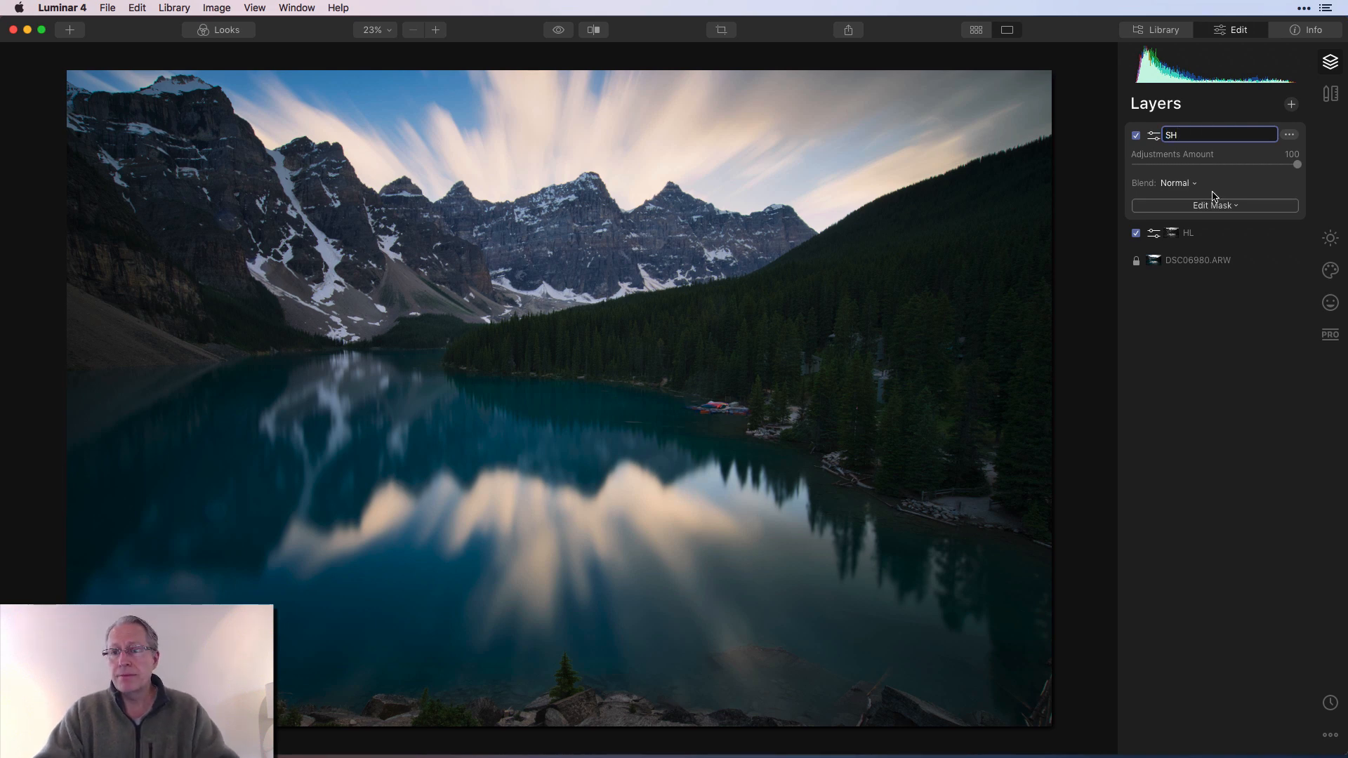
On SH, set Smart Contrast 22 and Shadows -6, then AI Structure Amount 23.
left_click(1331, 239)
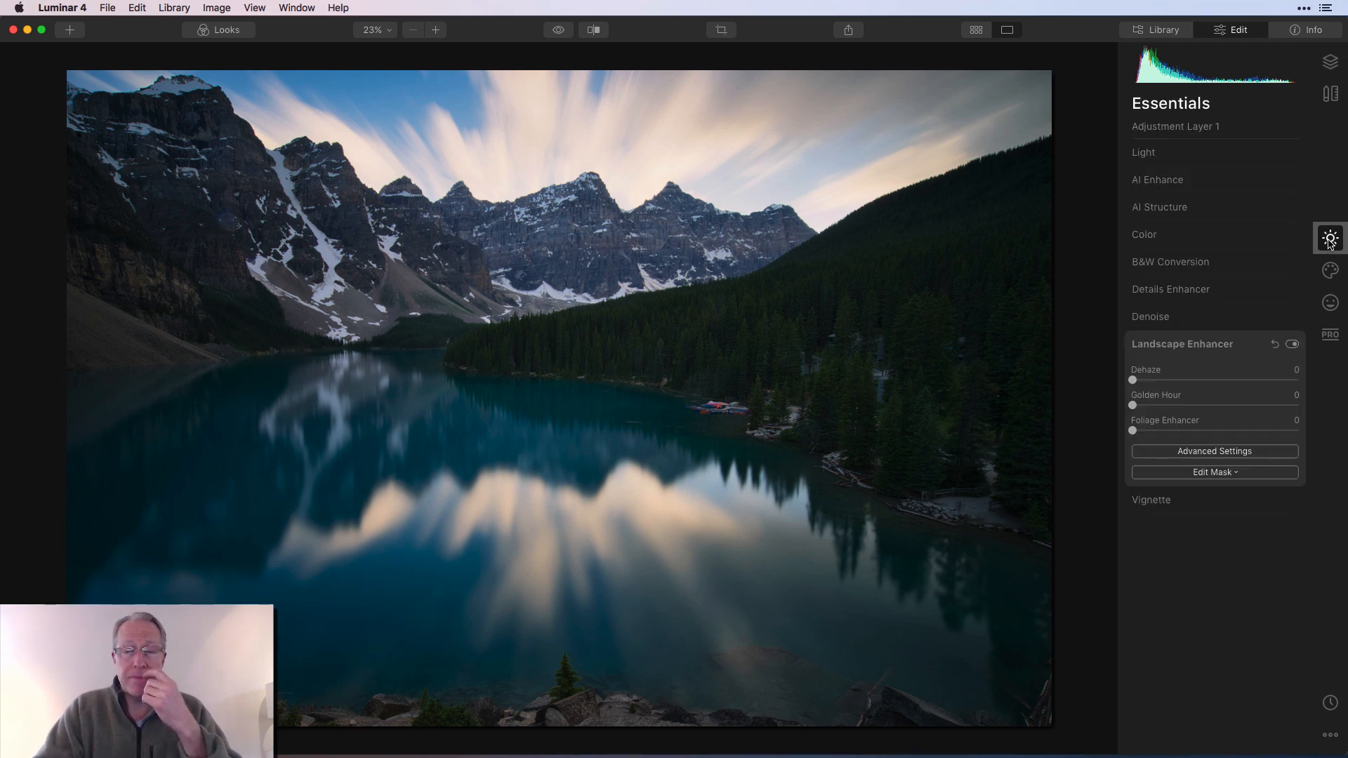
left_click(1181, 344)
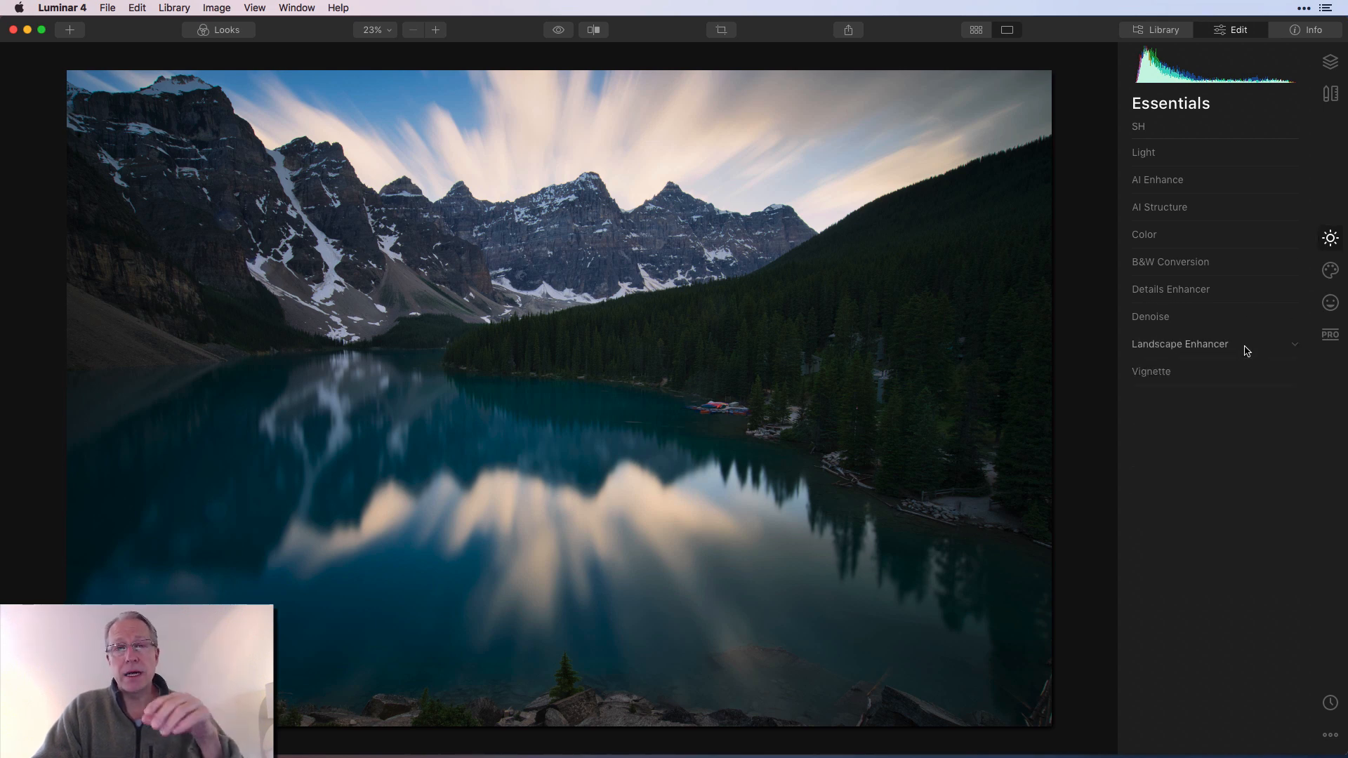
left_click(1153, 158)
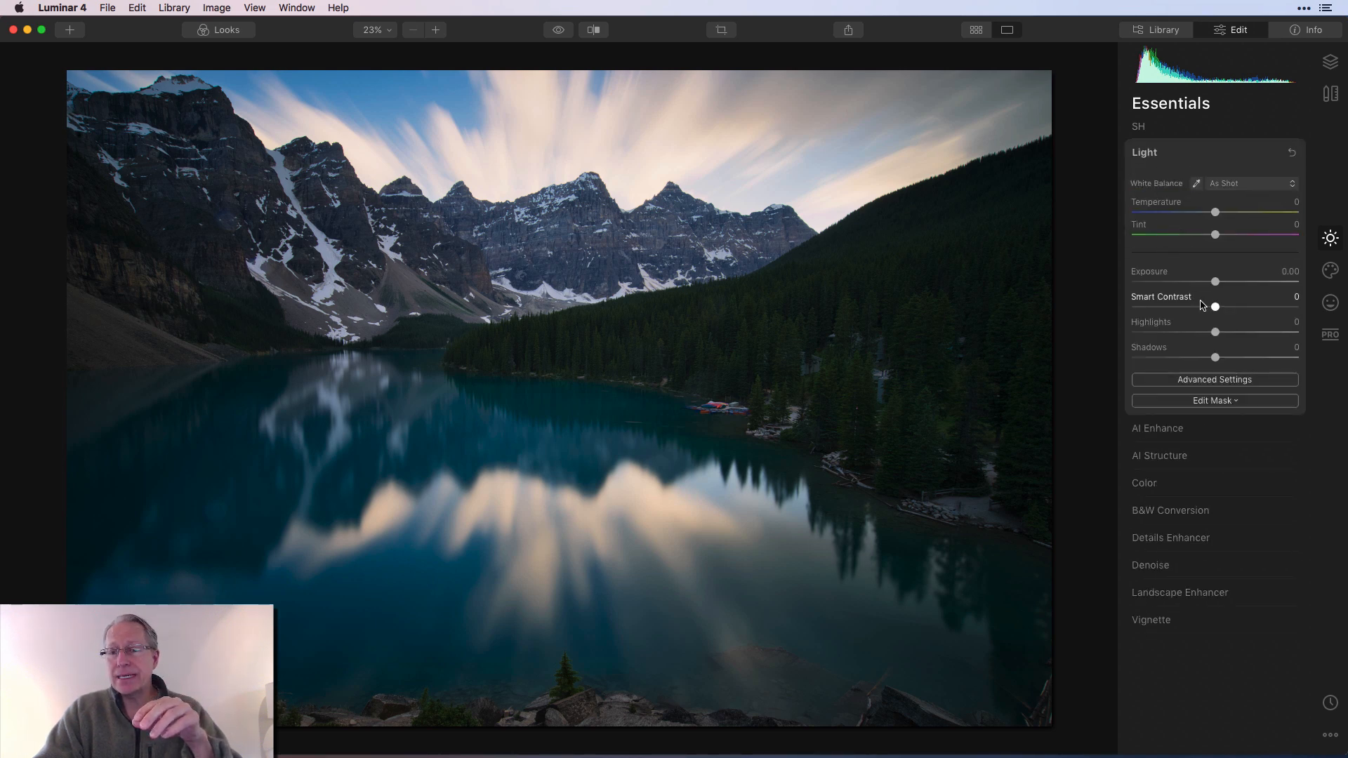
left_click_drag(1214, 306, 1234, 306)
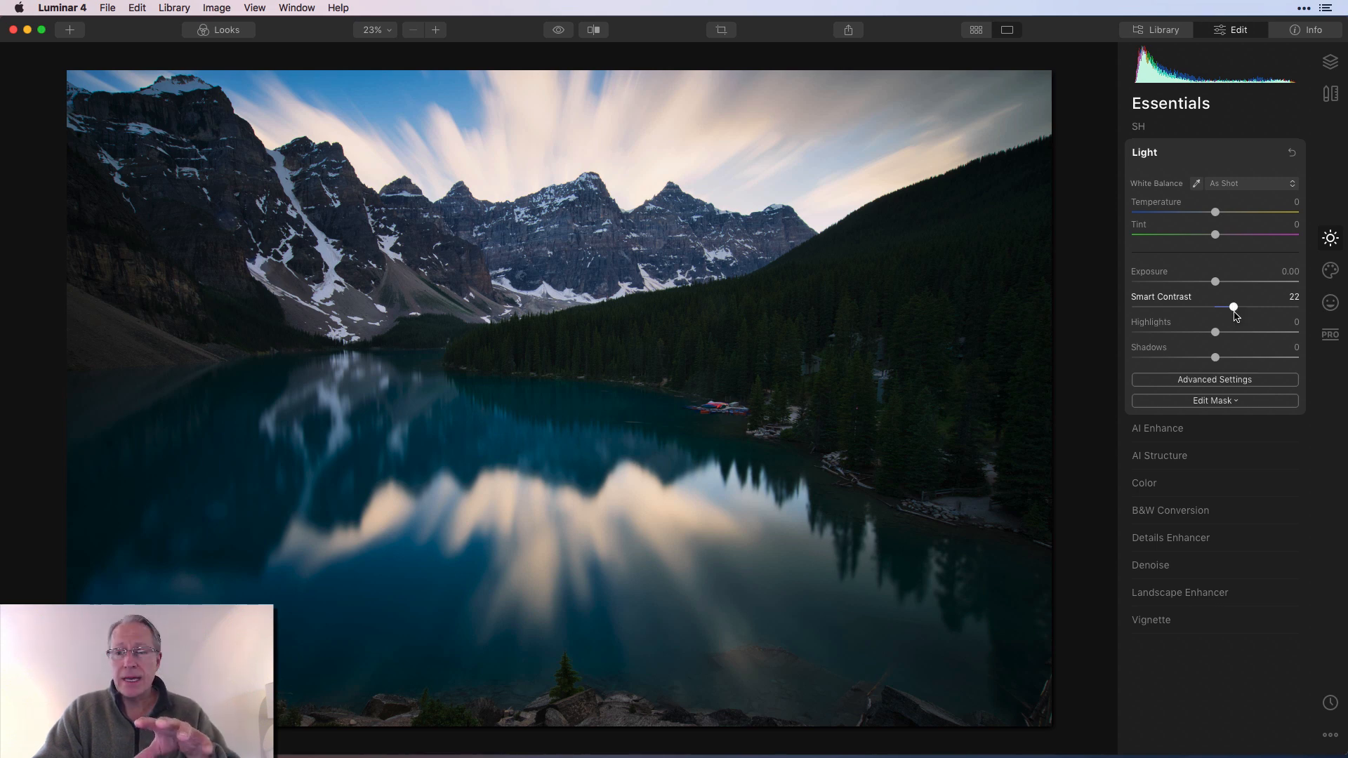
left_click_drag(1215, 358, 1212, 358)
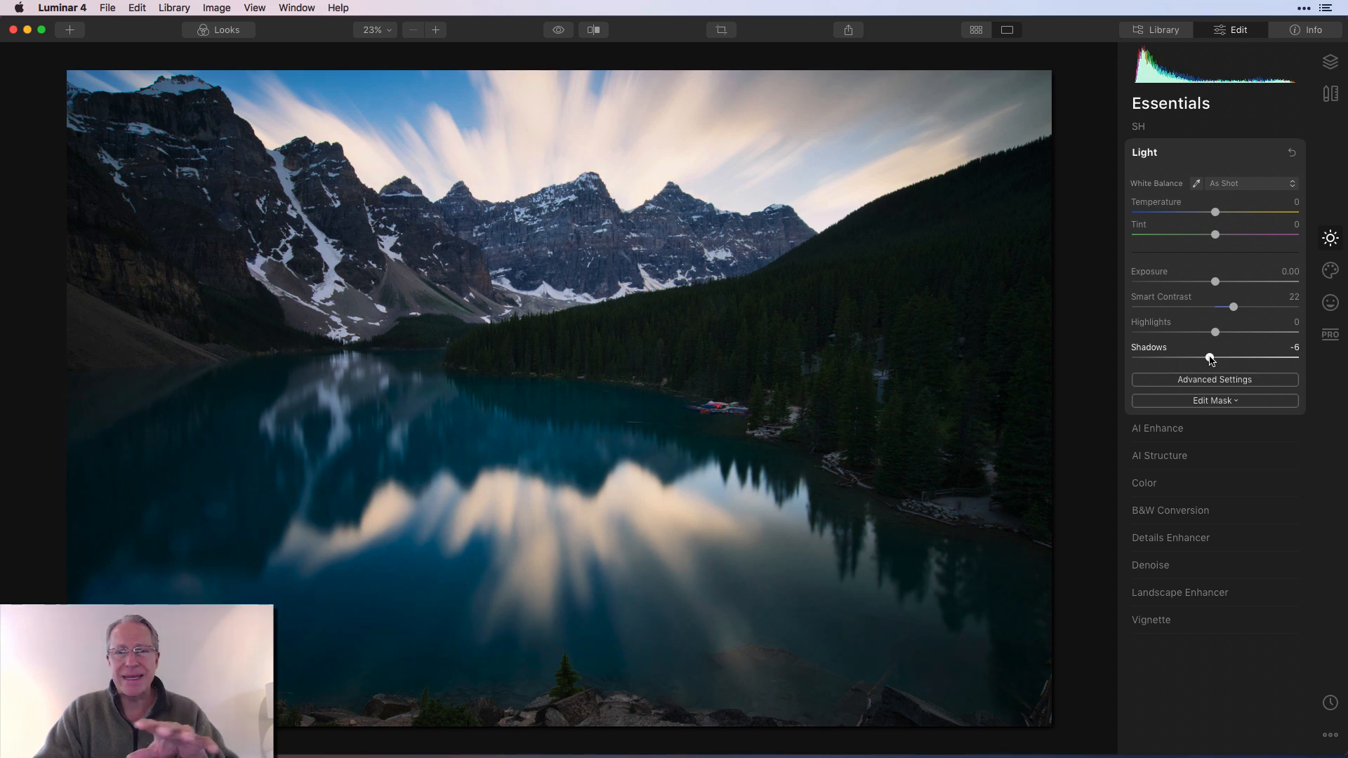
left_click(1189, 454)
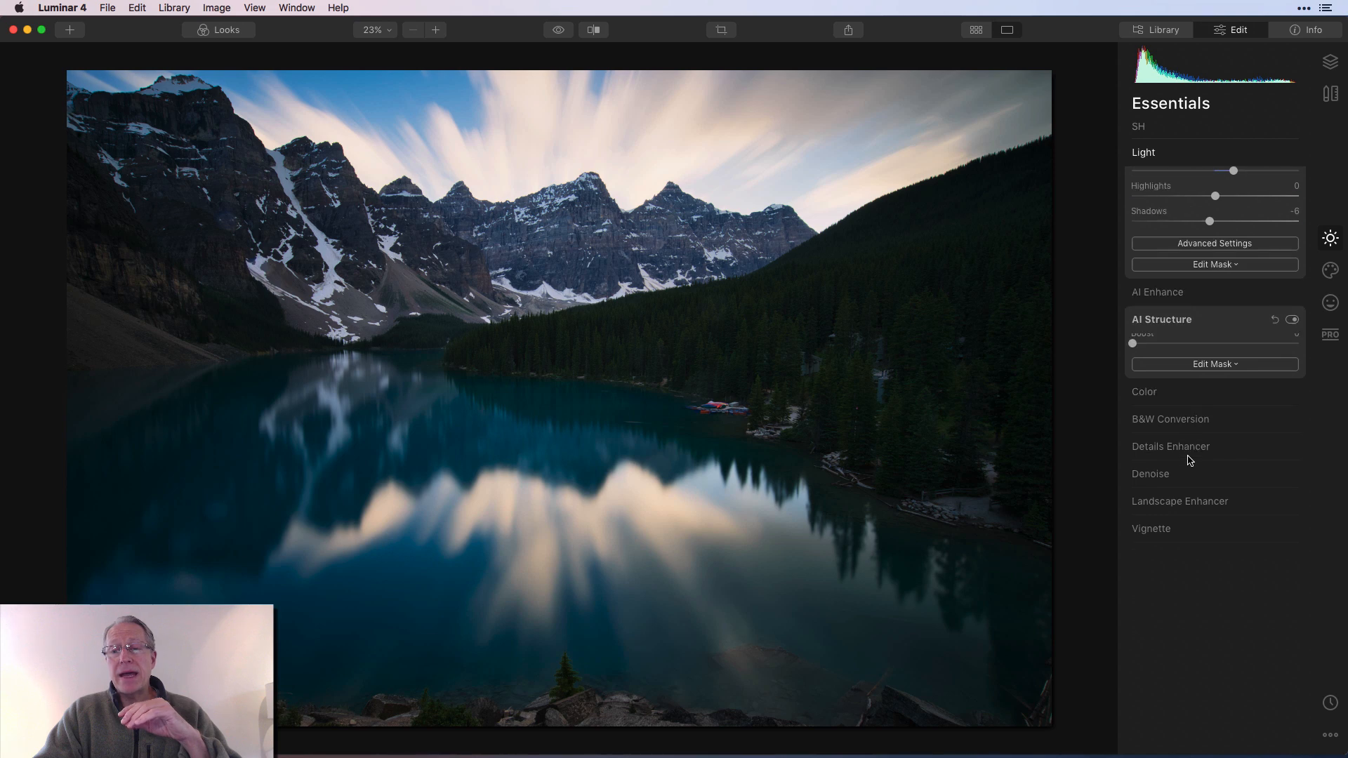
left_click_drag(1216, 243, 1233, 243)
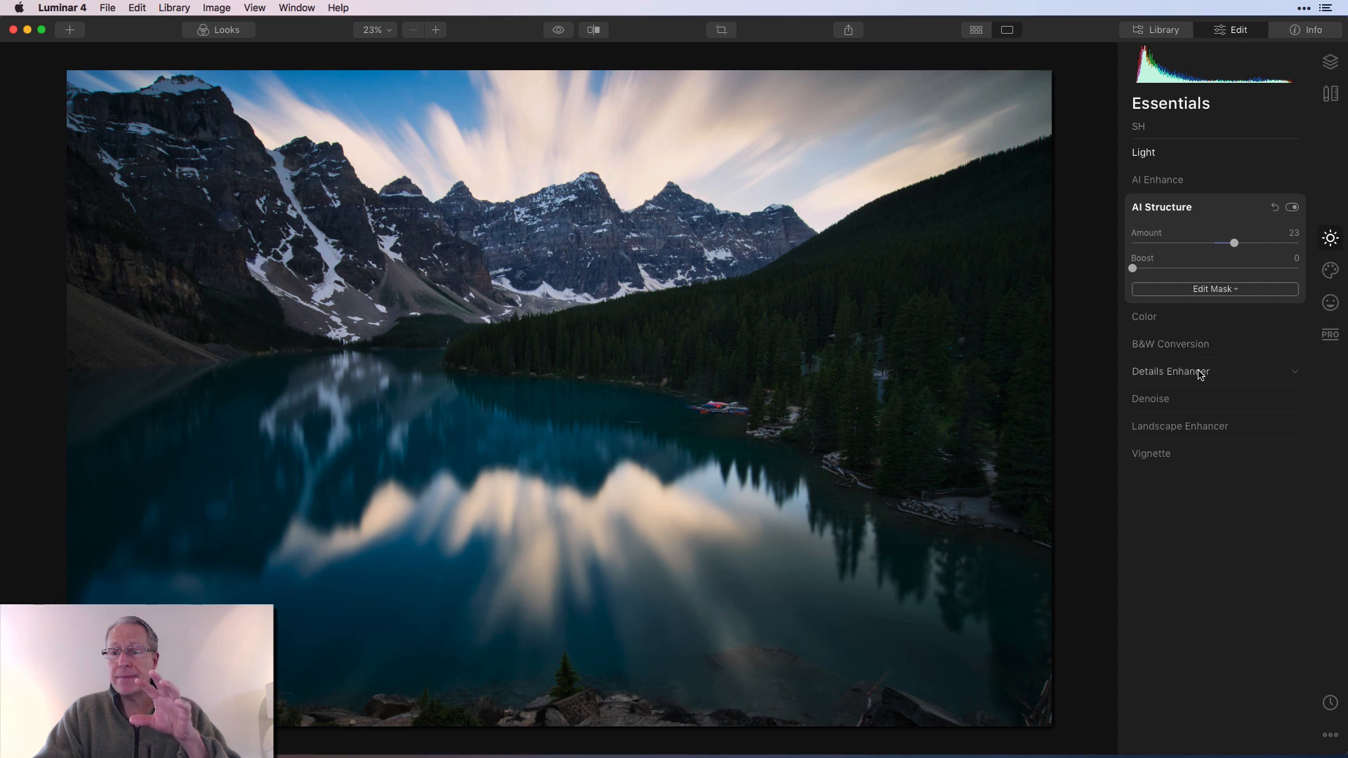
Set Medium Details to 27 and Landscape Enhancer Golden Hour to 24 on the SH layer.
left_click(1171, 371)
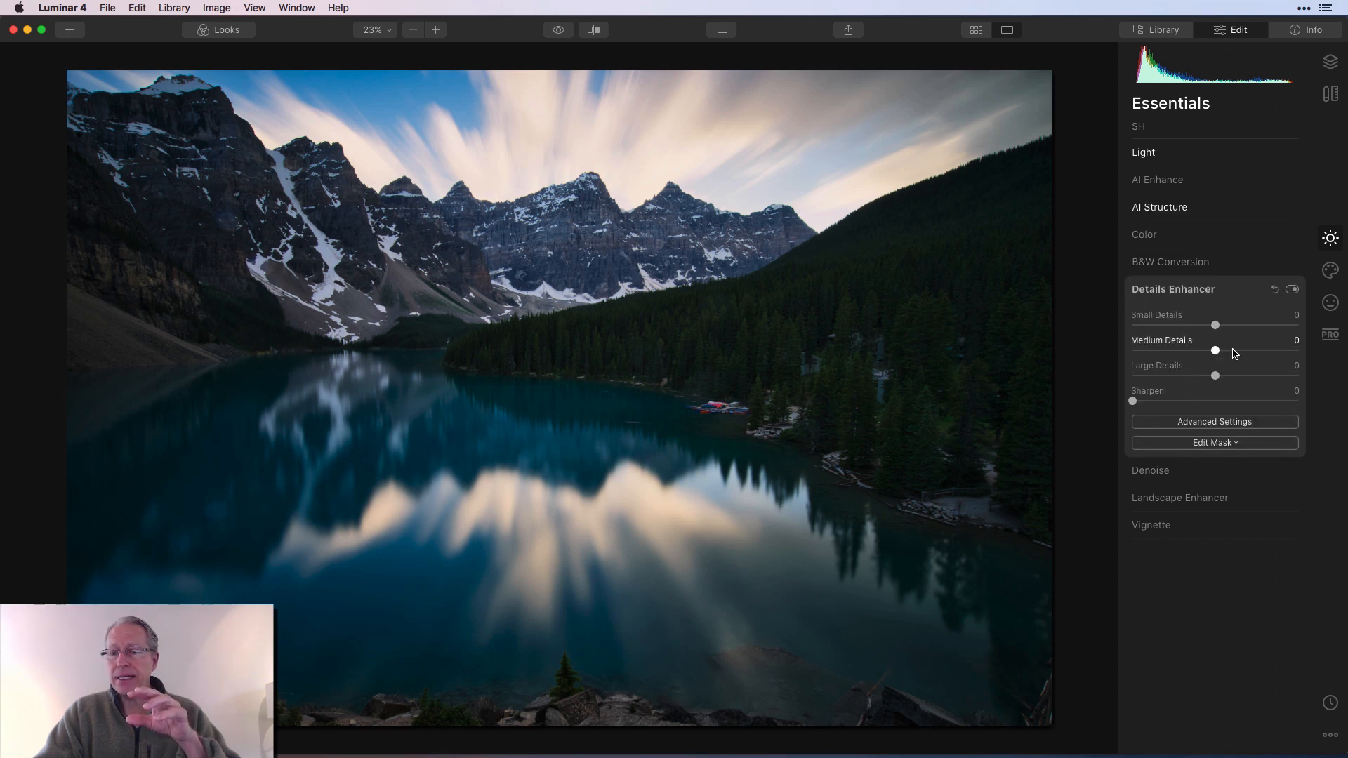
left_click_drag(1233, 352, 1240, 353)
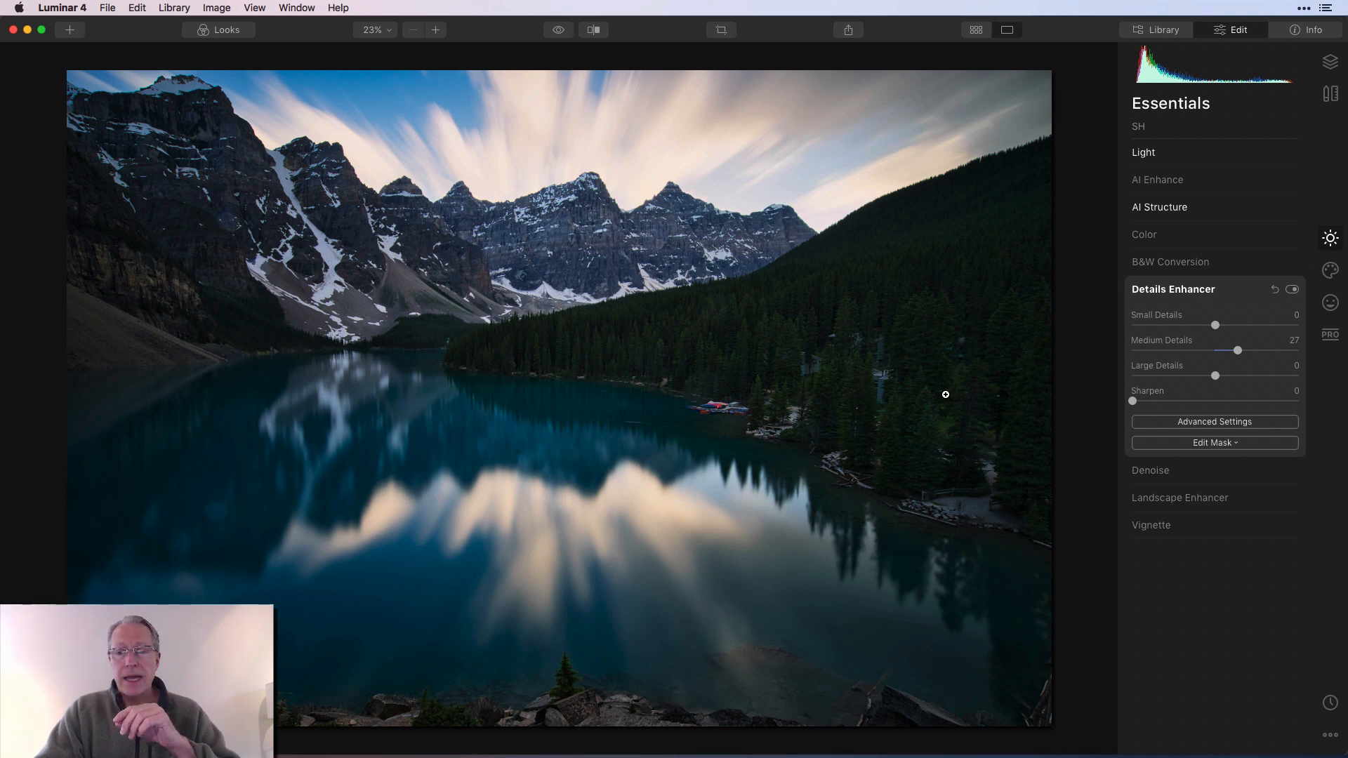
left_click(1155, 504)
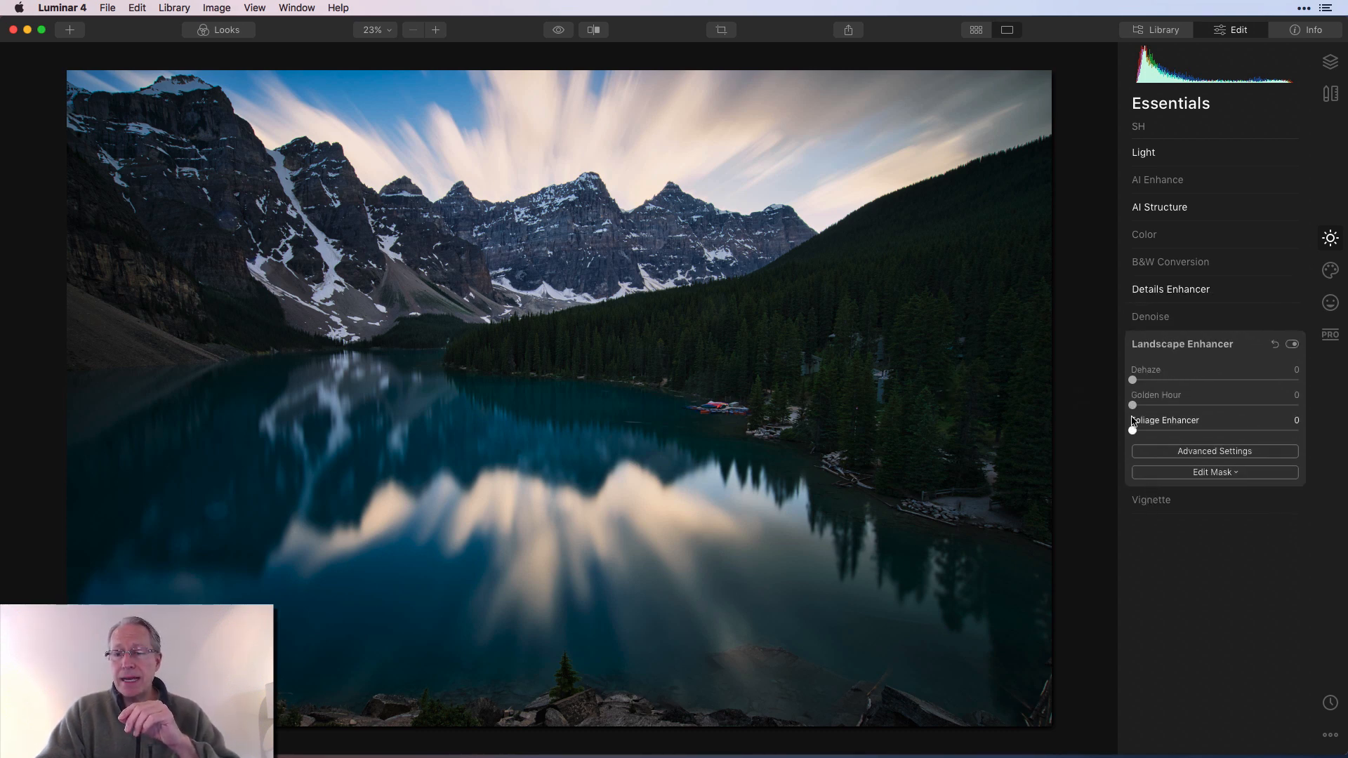
left_click_drag(1133, 406, 1155, 407)
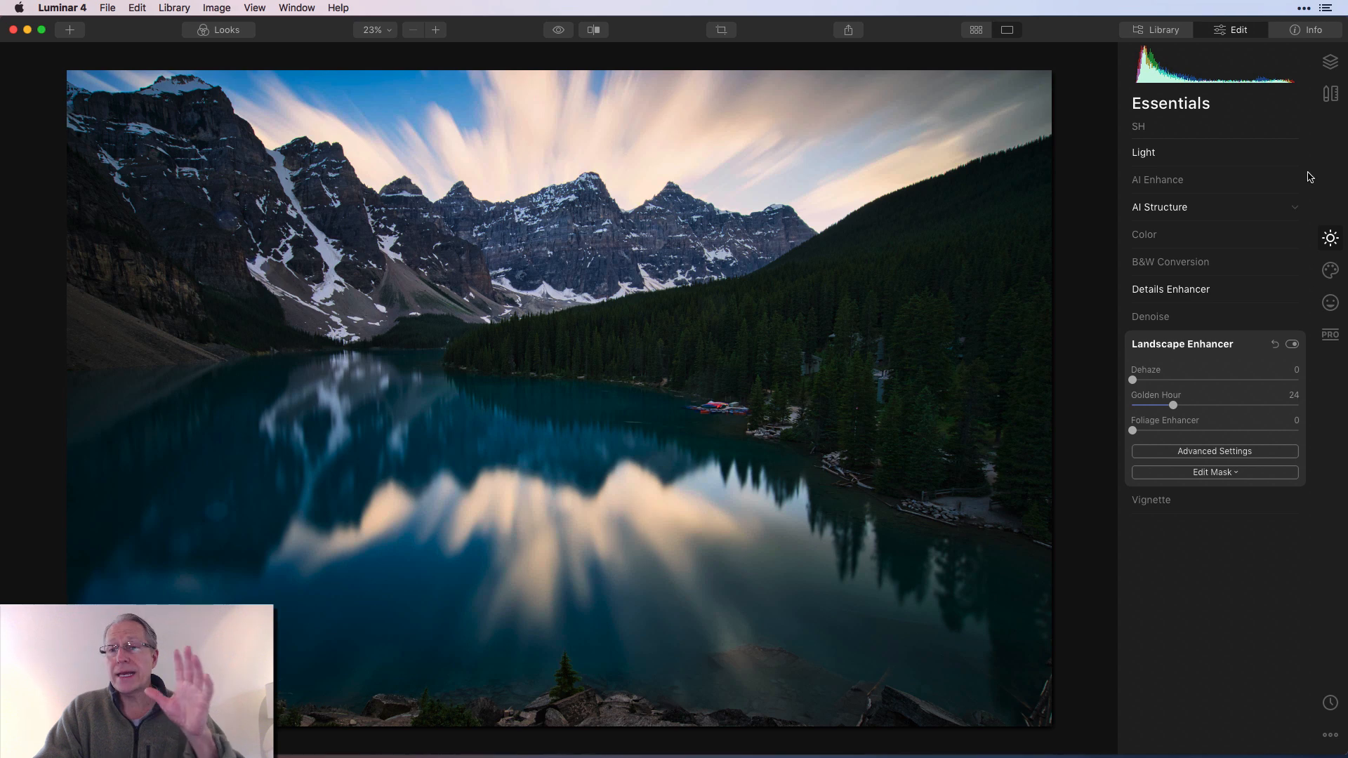
Give the SH layer a Luminosity mask based on image brightness.
left_click(1330, 62)
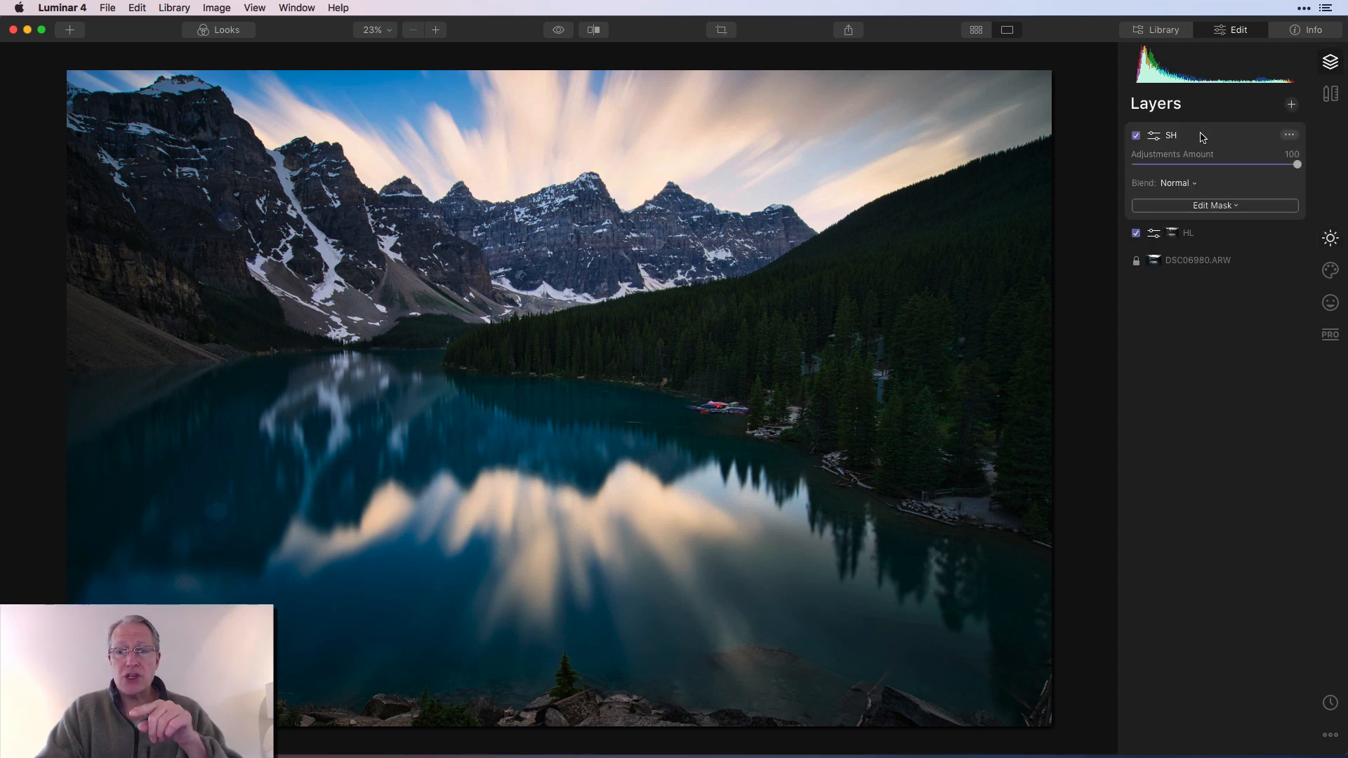
left_click(1205, 207)
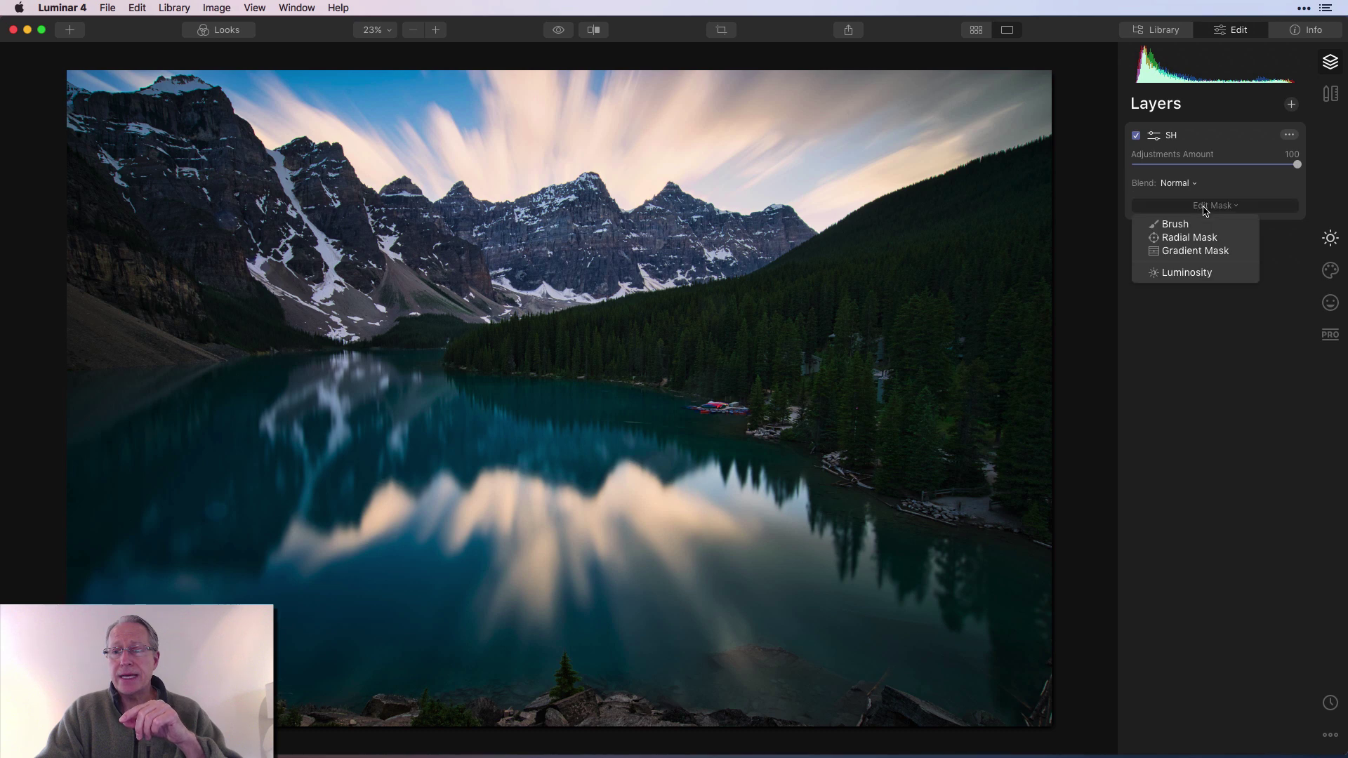
left_click(1186, 274)
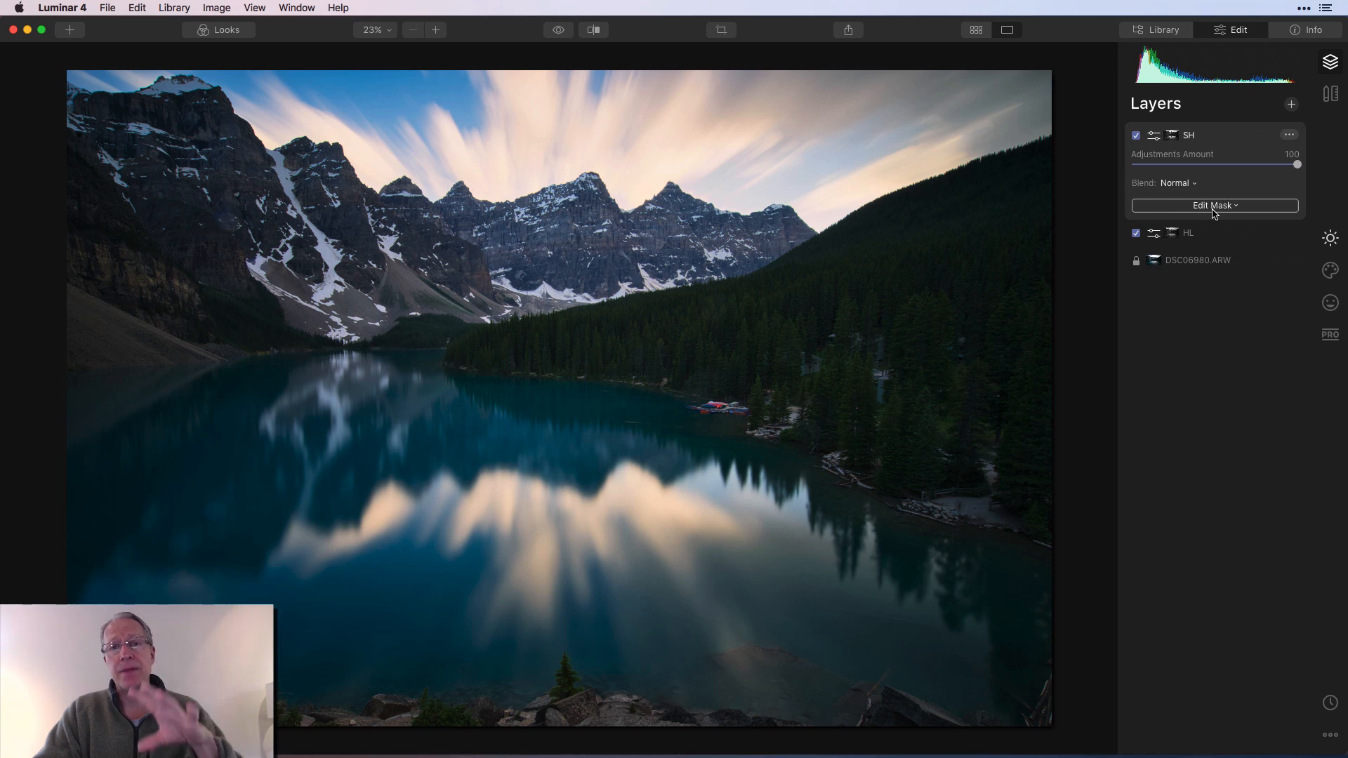
Invert the mask with the Brush tool so it targets shadows, check the red overlay, and commit it.
left_click(1214, 206)
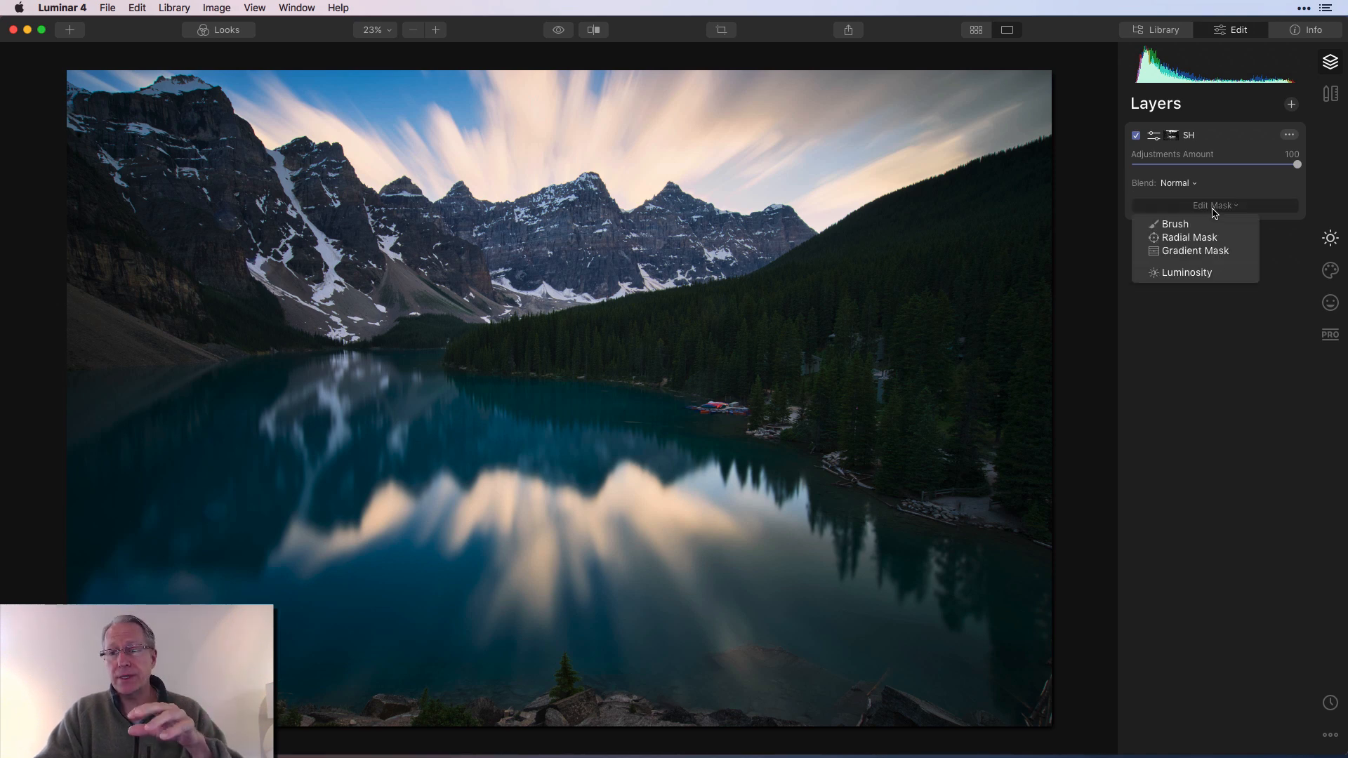
left_click(1158, 218)
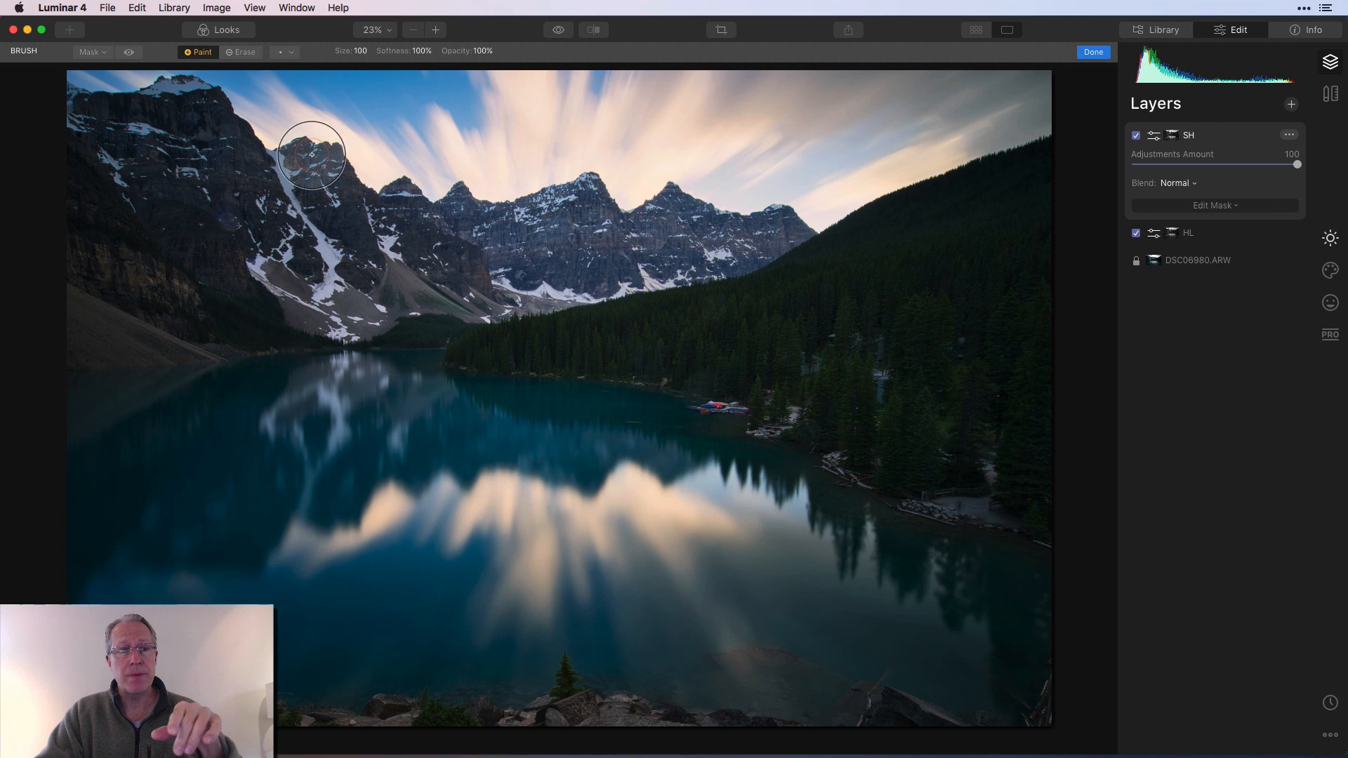
left_click(90, 52)
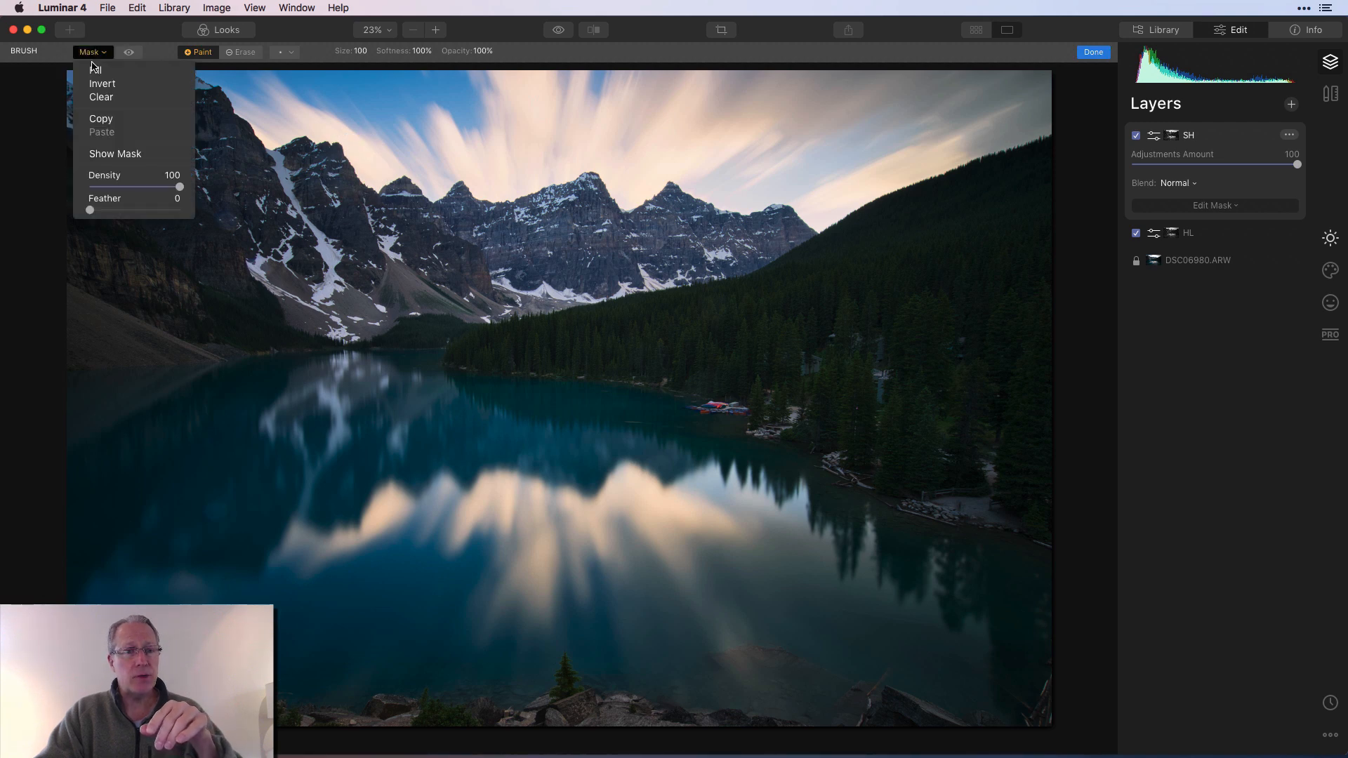
left_click(99, 83)
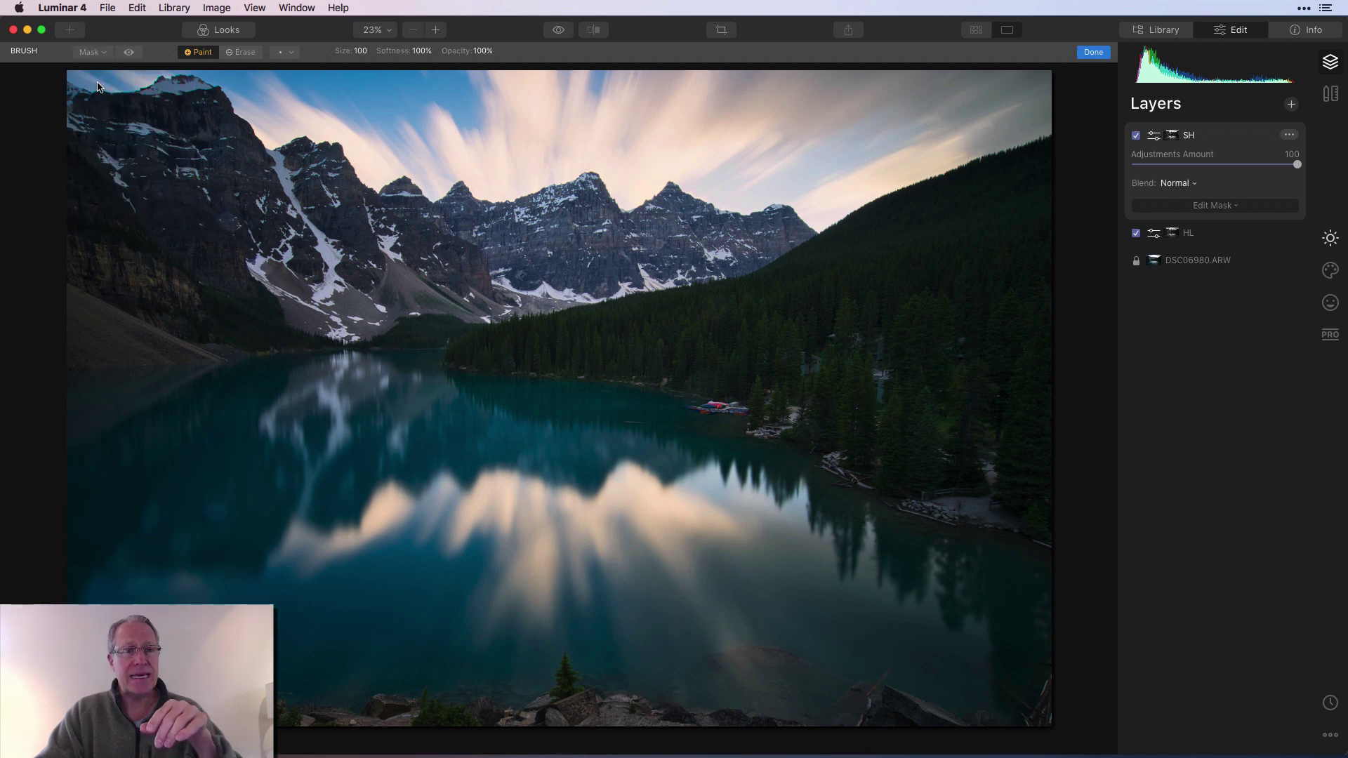
left_click(131, 52)
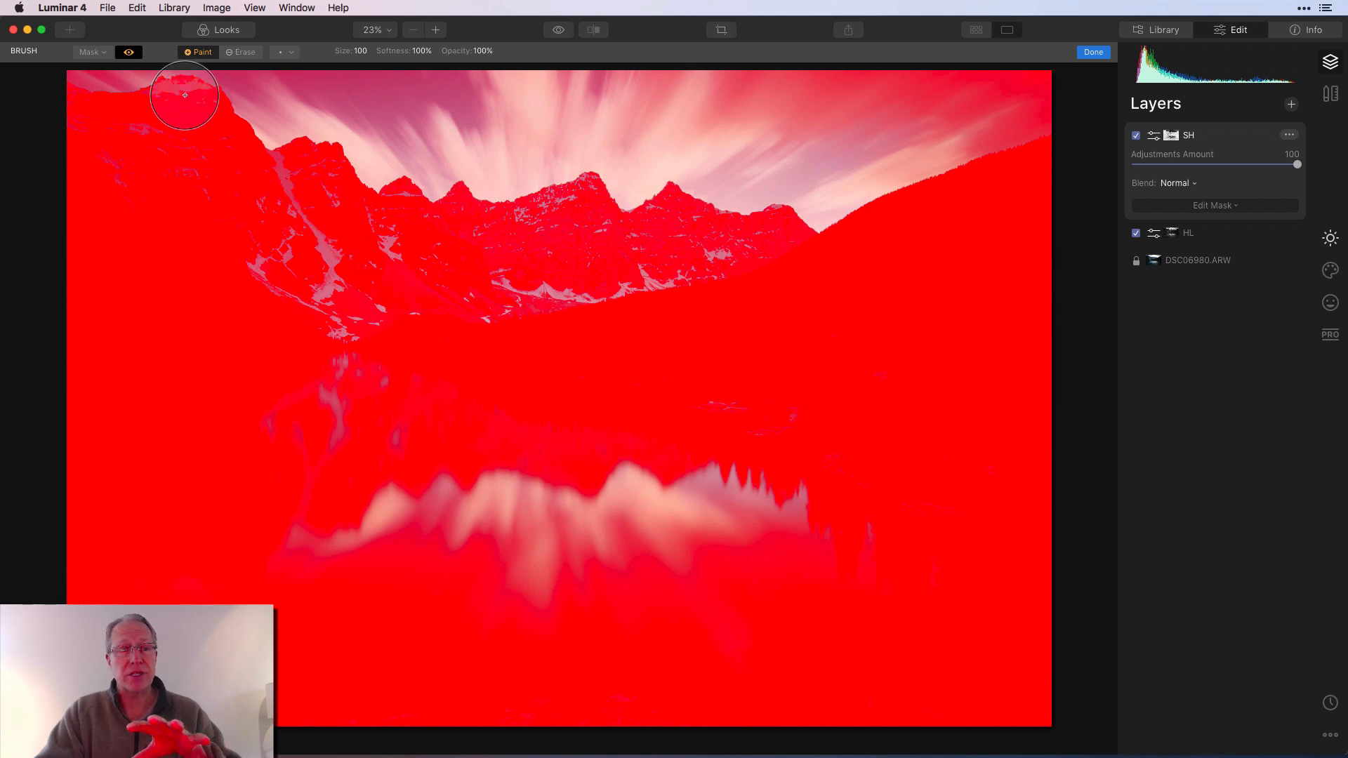
left_click(129, 52)
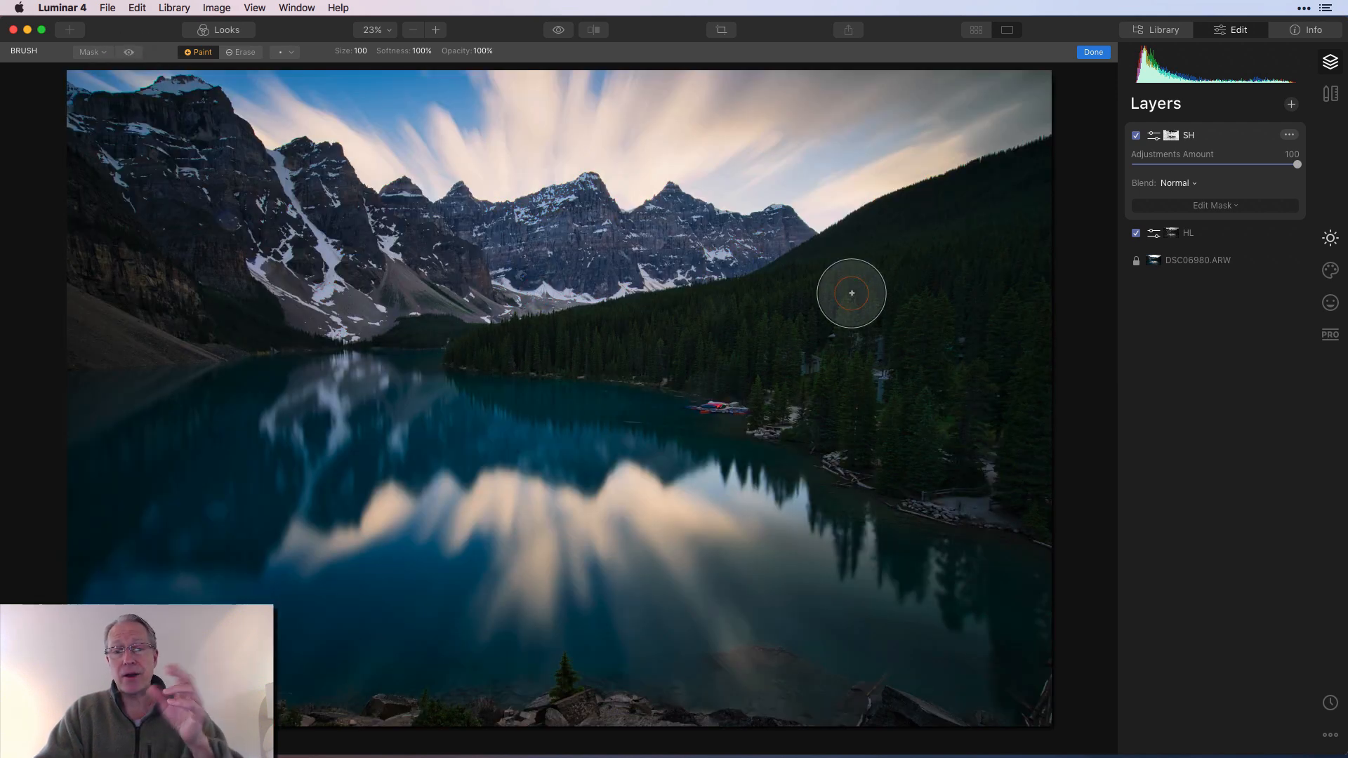
left_click(1095, 55)
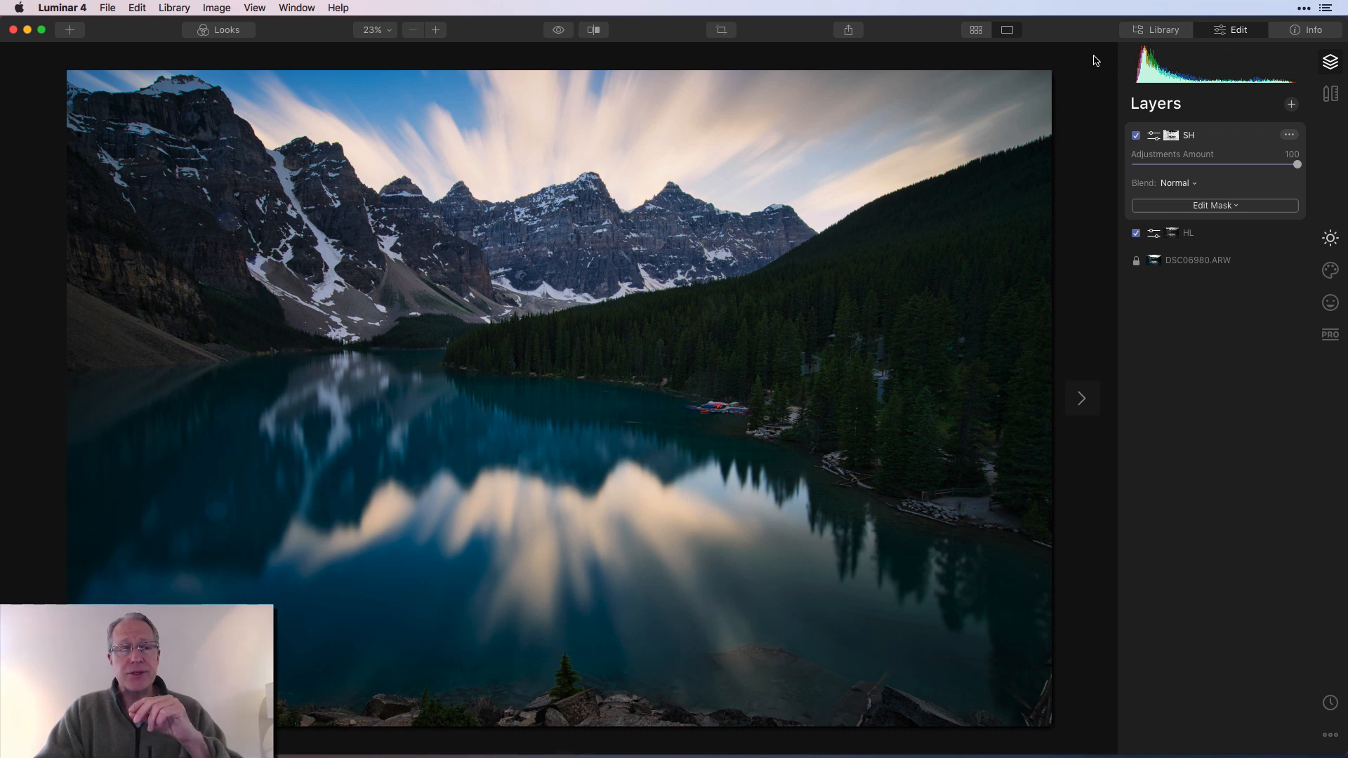
left_click(559, 30)
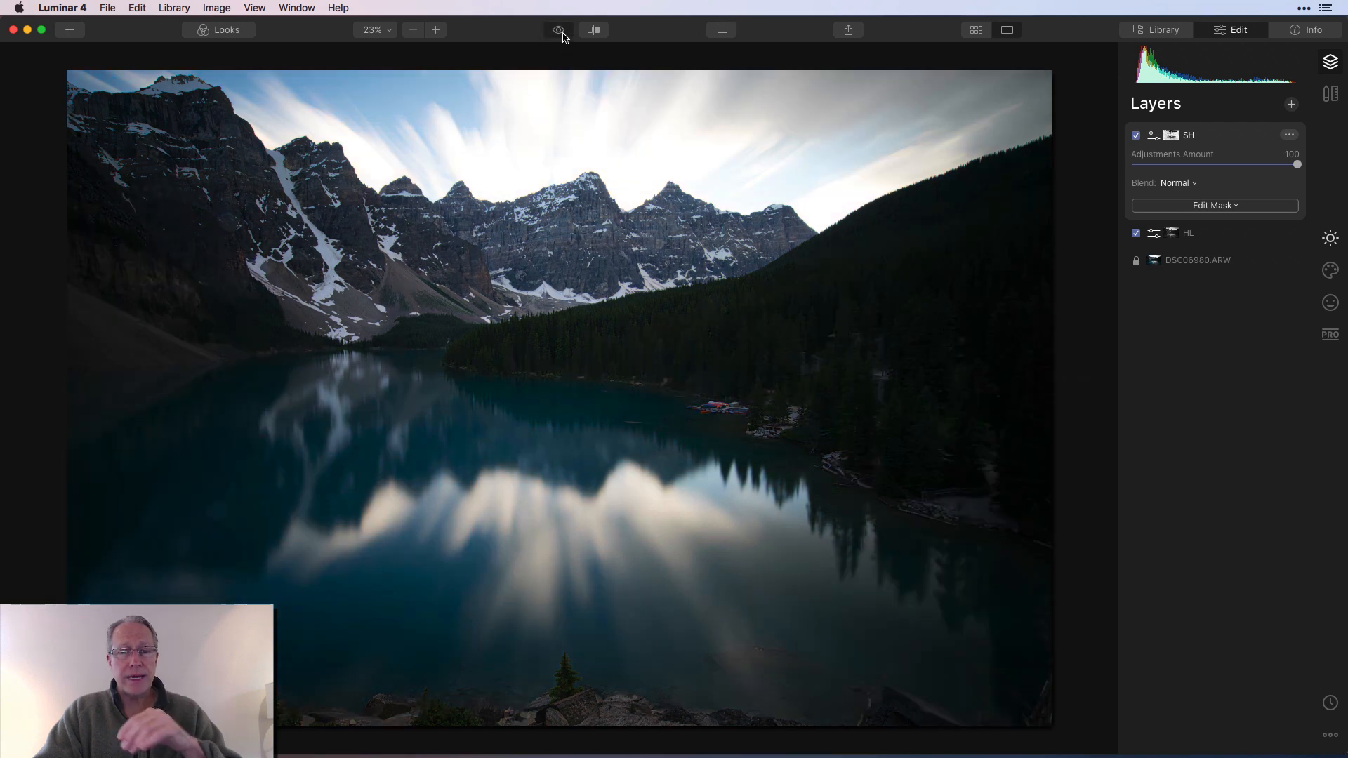
left_click(591, 33)
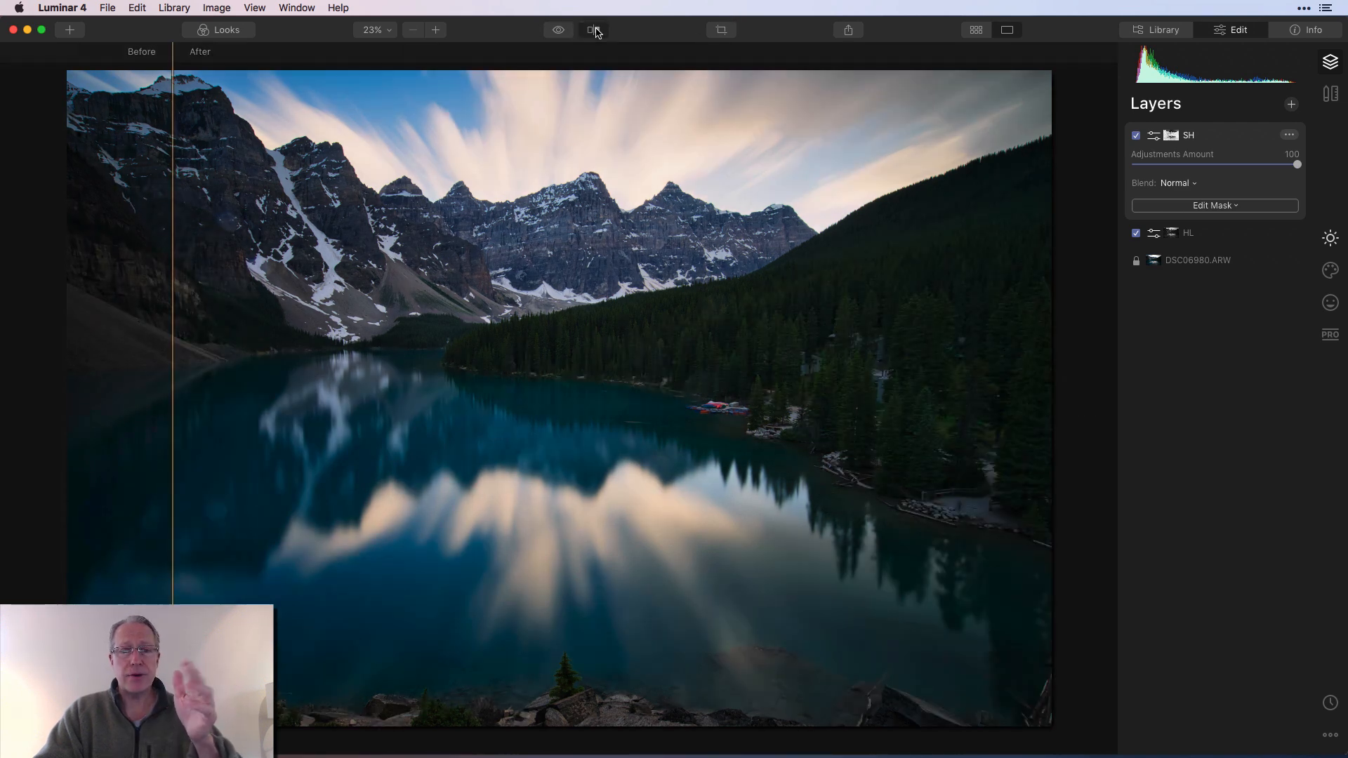
mouse_move(175, 226)
left_mouse_down()
mouse_move(407, 208)
mouse_move(344, 203)
left_mouse_up()
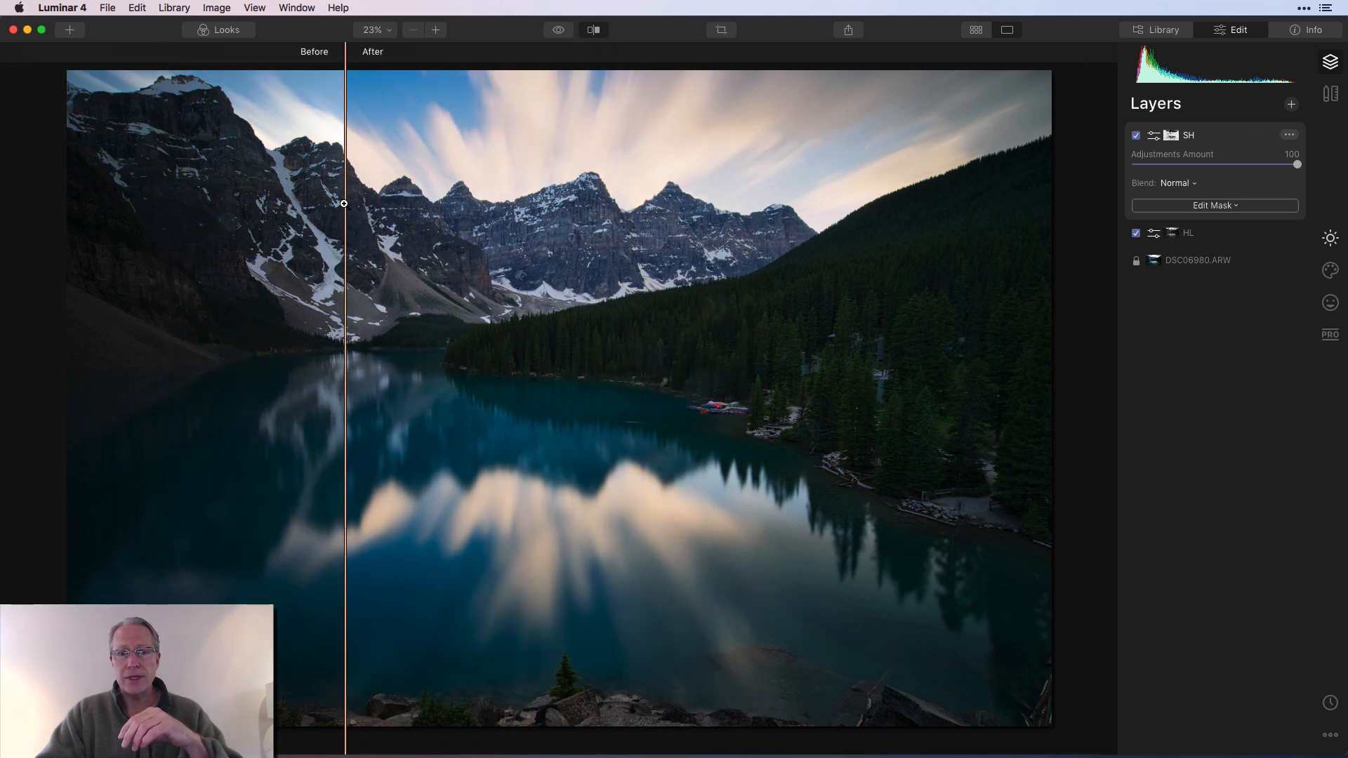
left_click(598, 33)
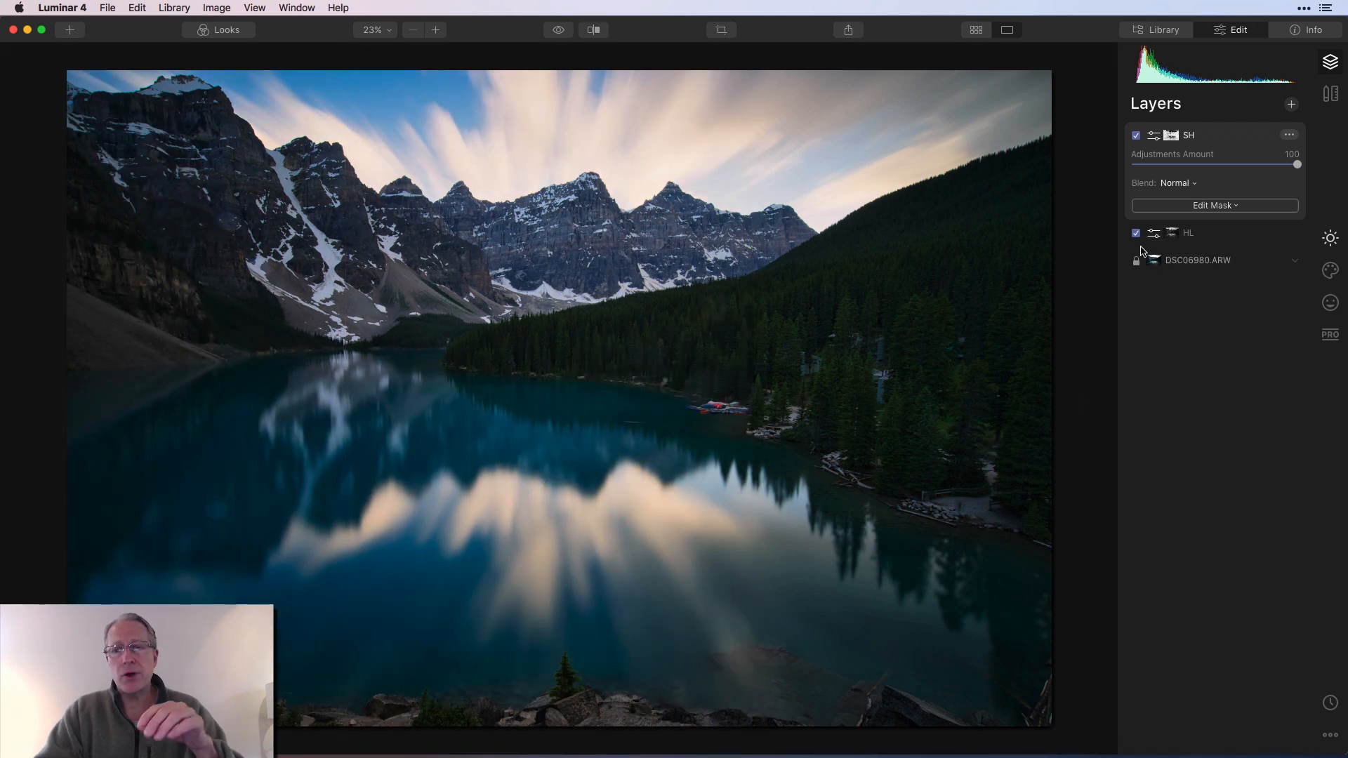
Add a new adjustment layer and rename it Touch Up.
left_click(1290, 105)
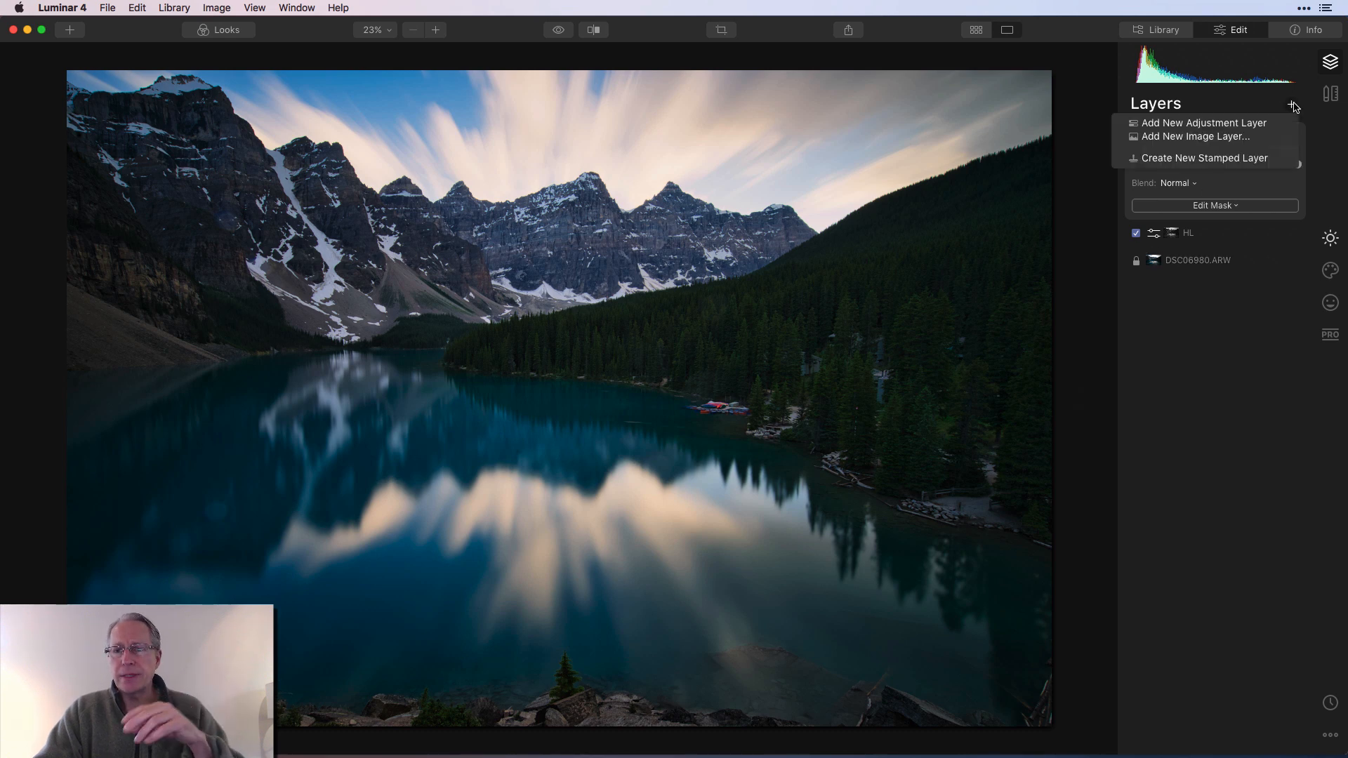
left_click(1251, 126)
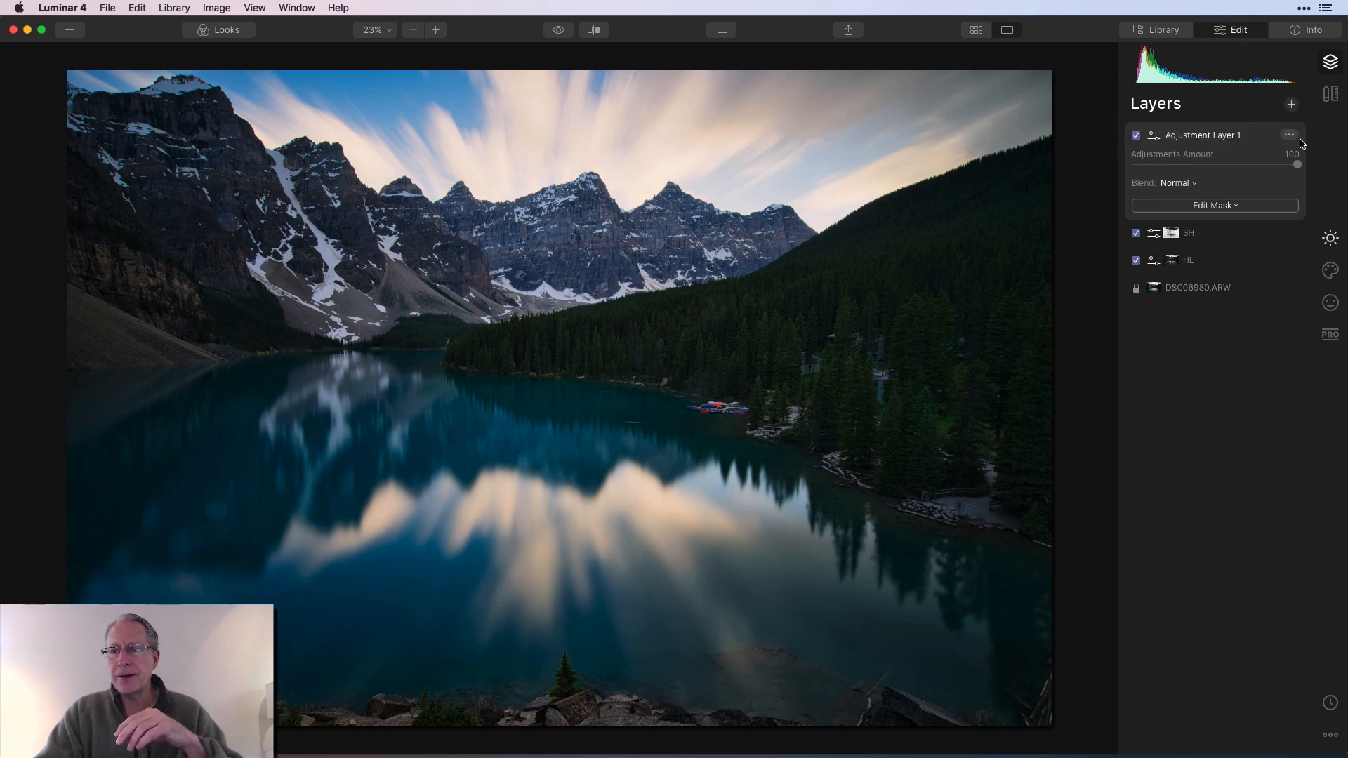
left_click(1289, 135)
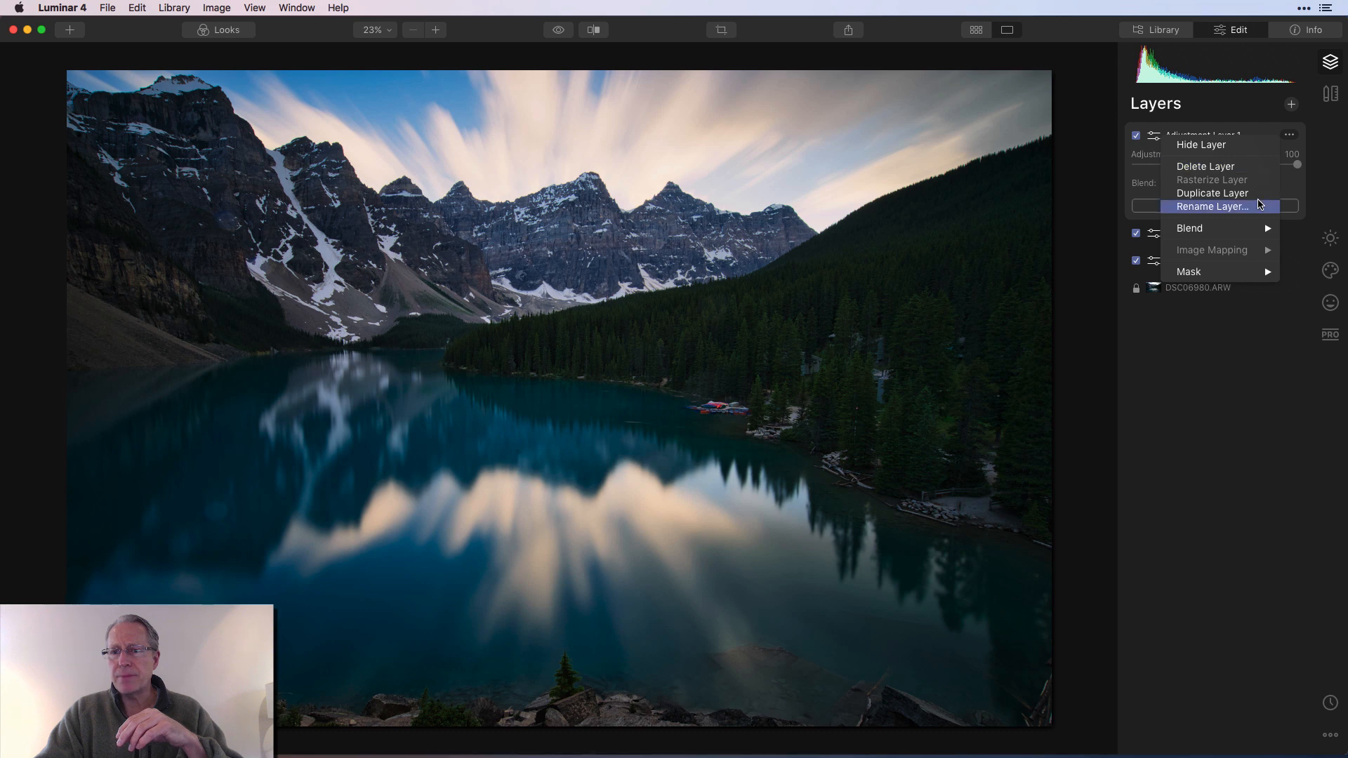
left_click(1251, 209)
type("T")
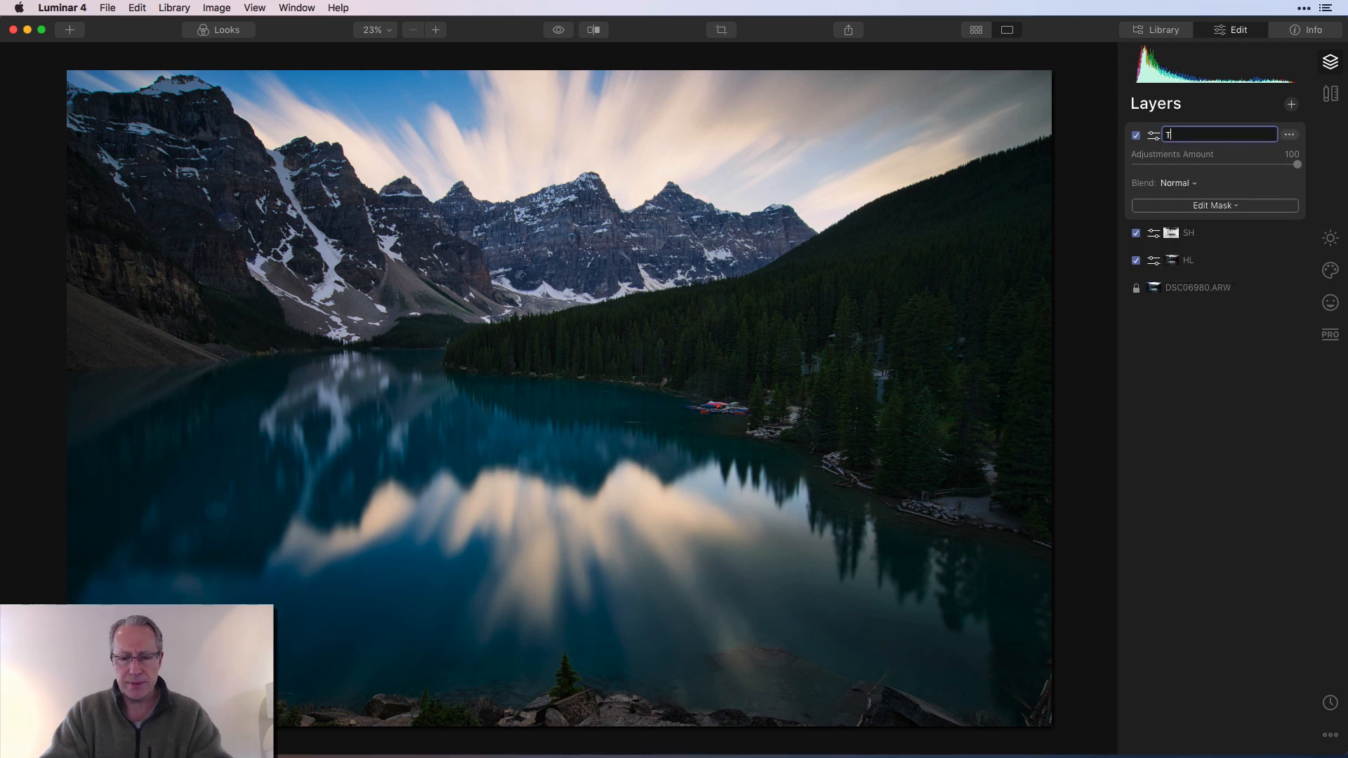
type("ouch Up")
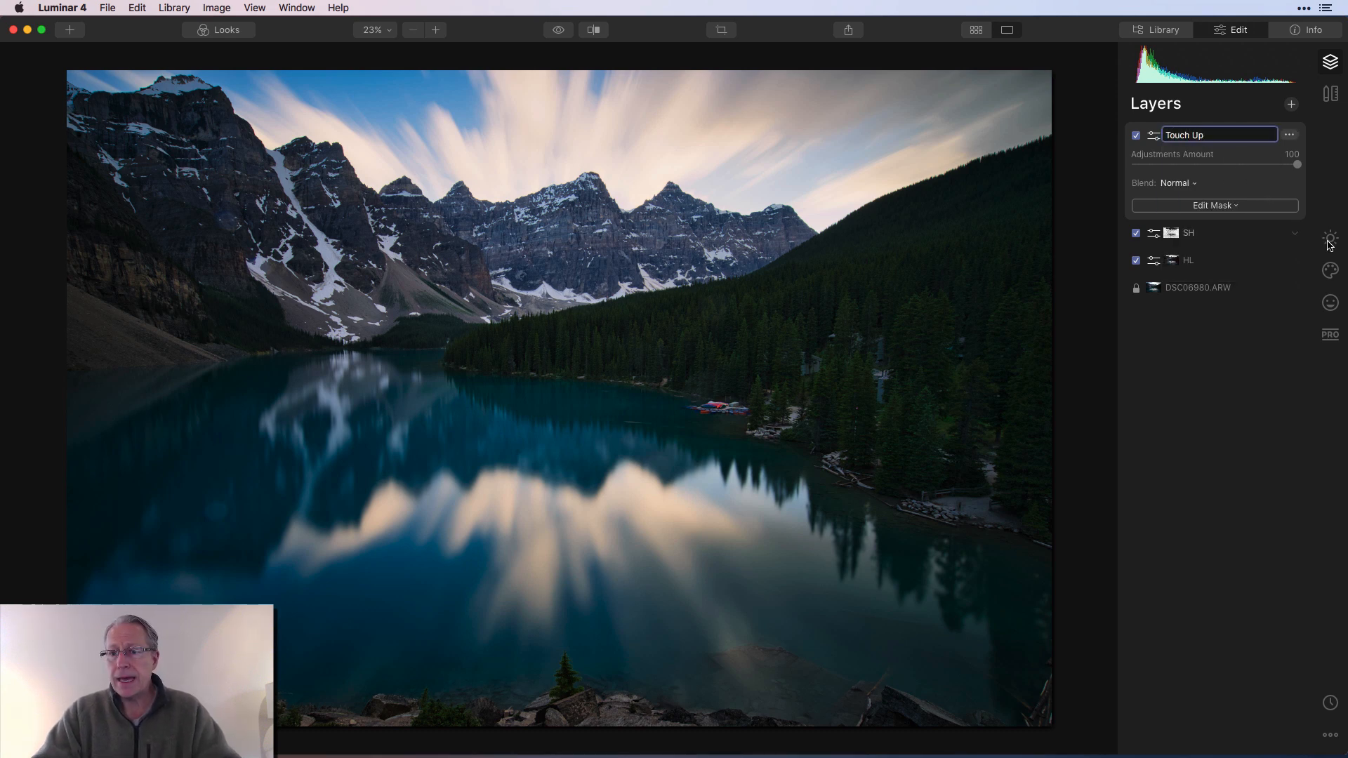
left_click(1330, 240)
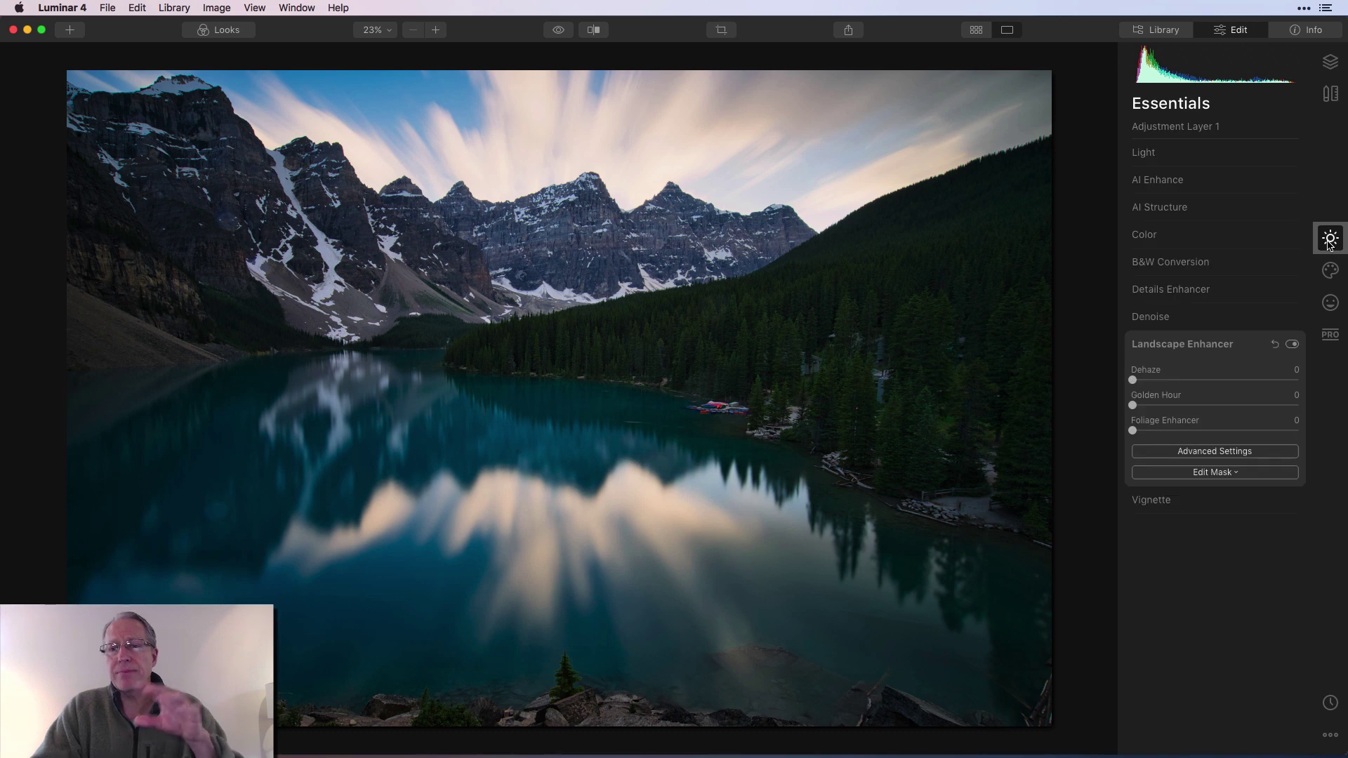
Set Light to Smart Contrast 17, highlights -13, shadows 16, and AI Accent to 9.
left_click(1232, 348)
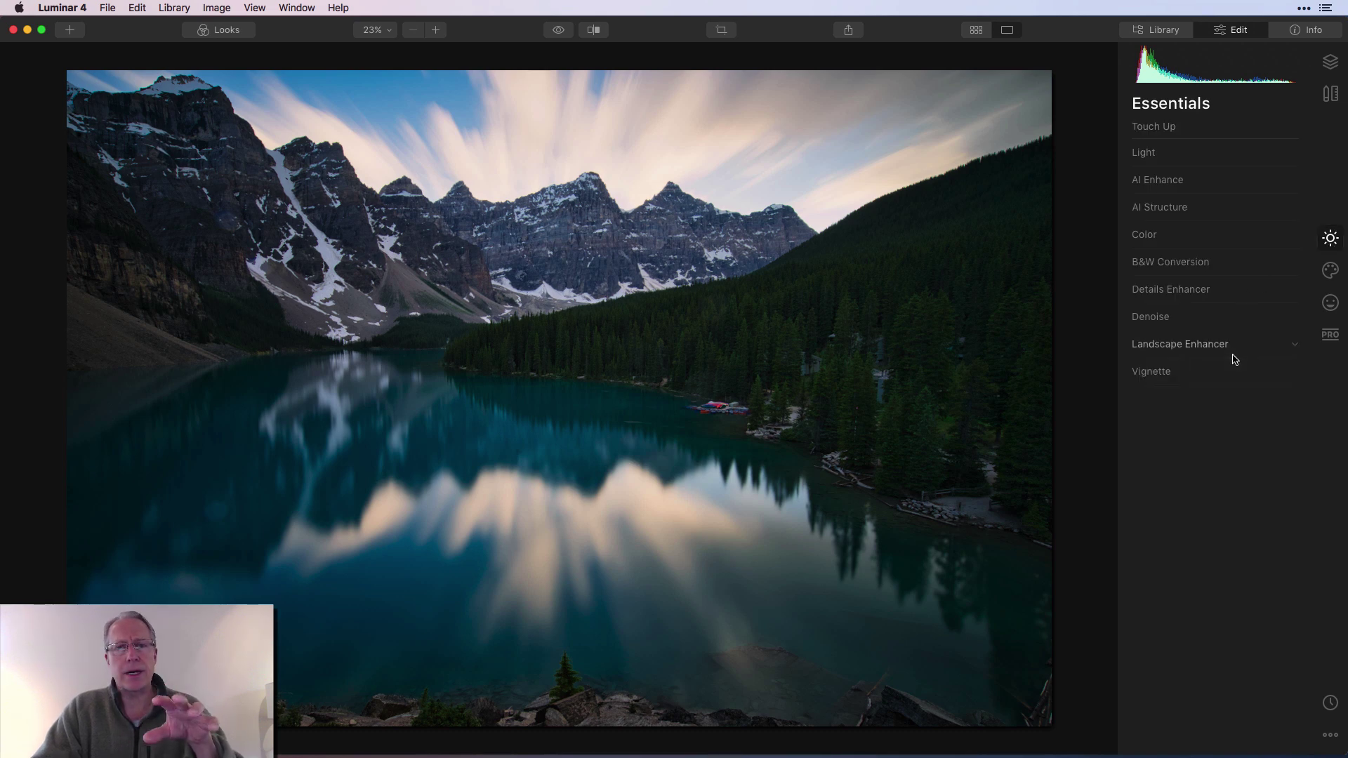
left_click(1150, 155)
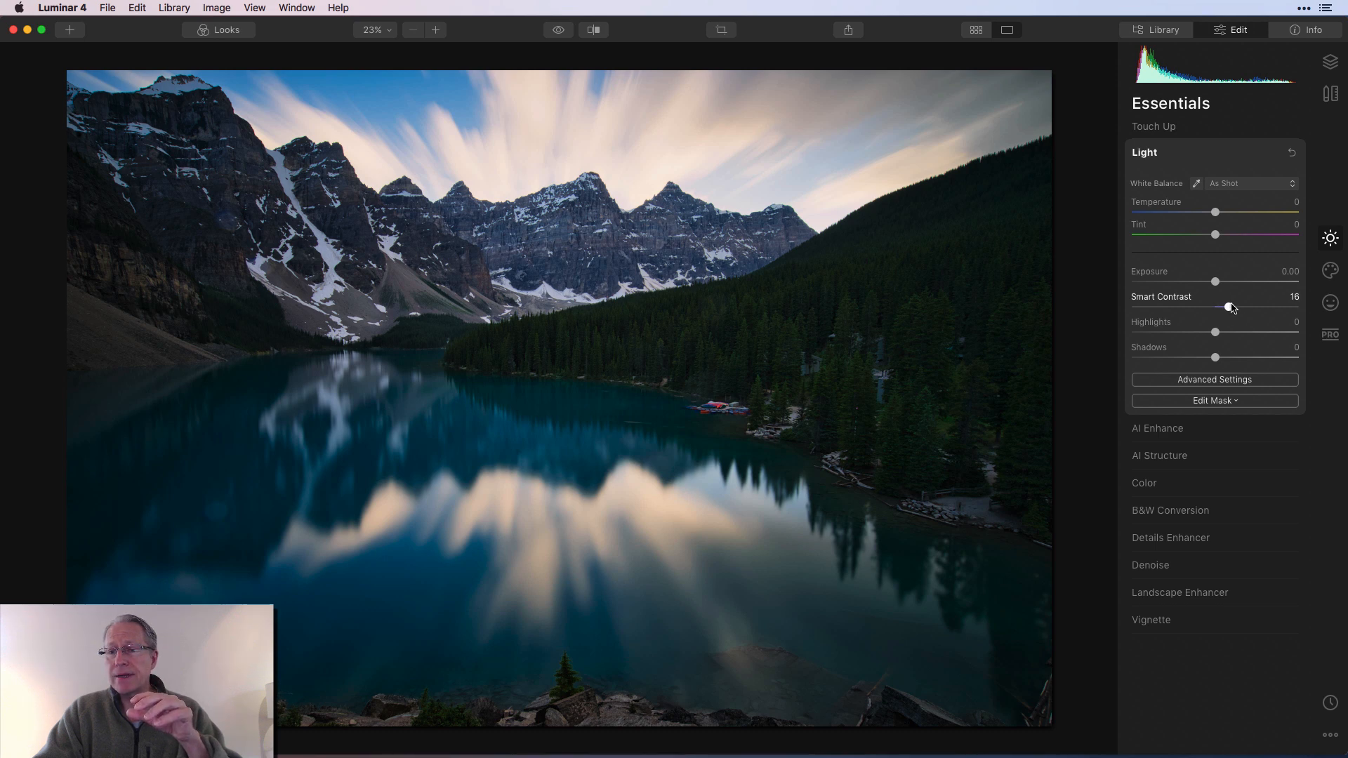
left_click_drag(1214, 332, 1211, 331)
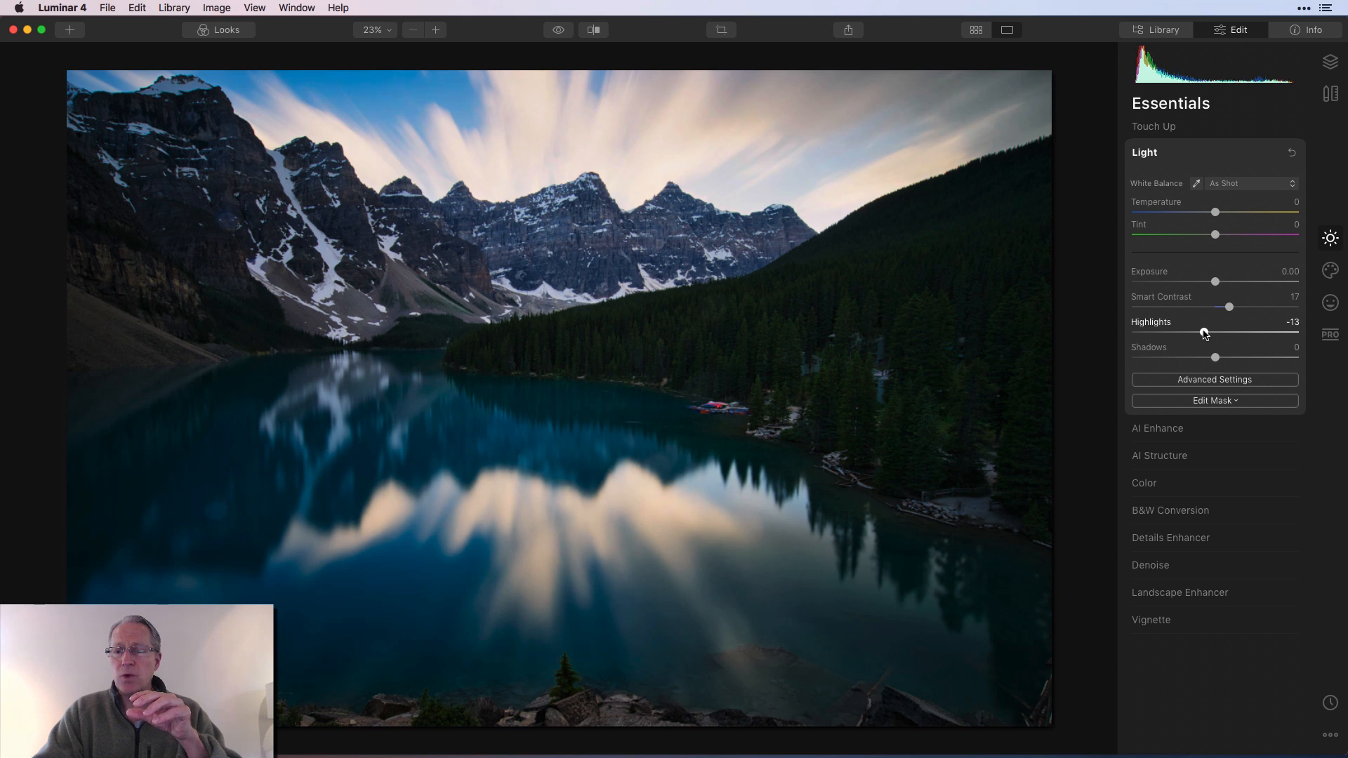
left_click_drag(1216, 356, 1228, 358)
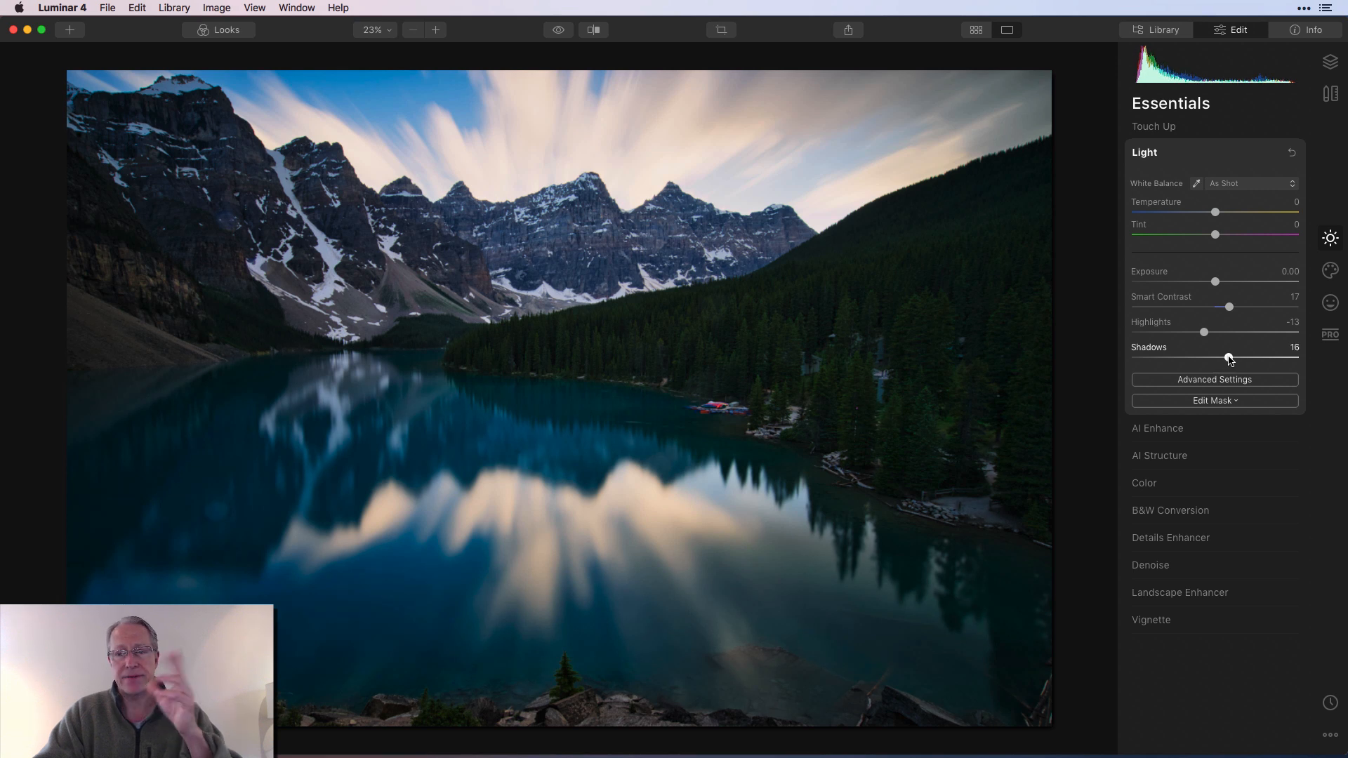
left_click(1191, 429)
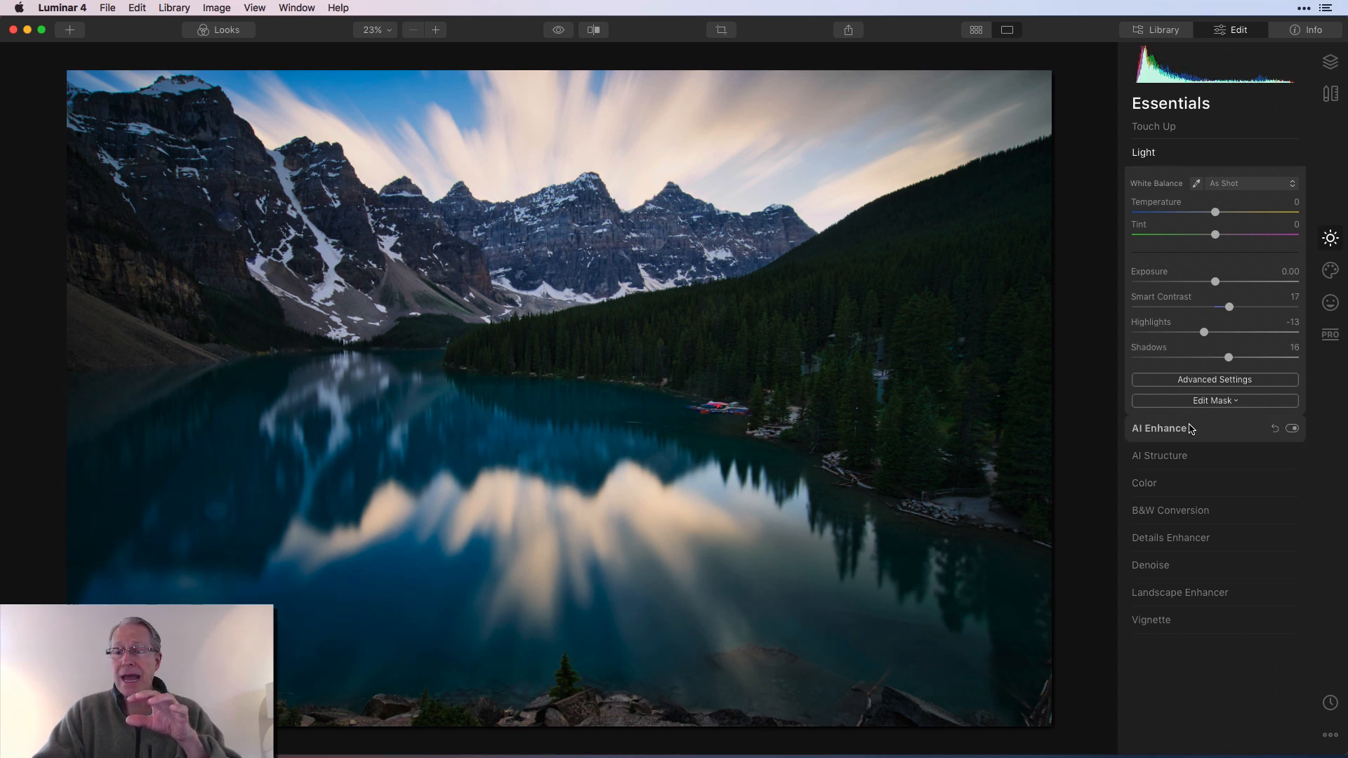
left_click_drag(1134, 216, 1147, 215)
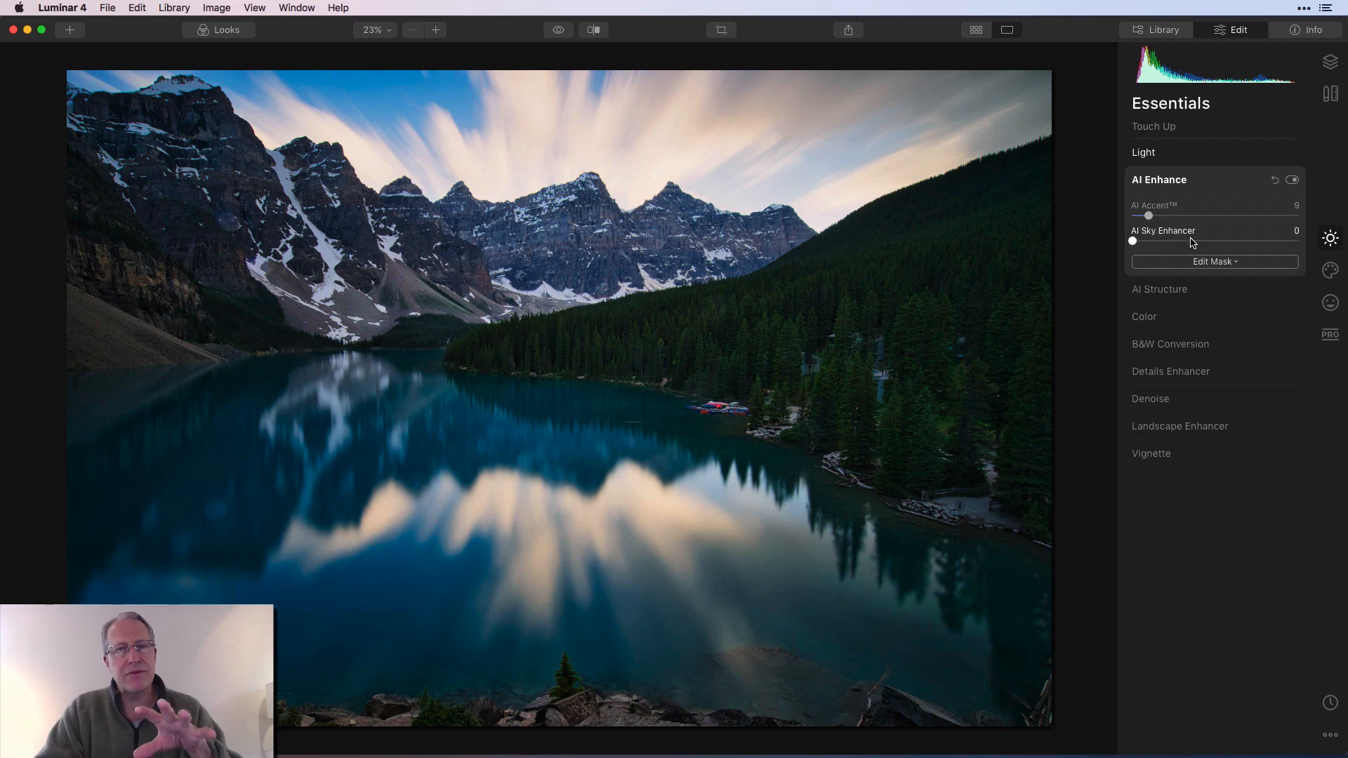
Set Vibrance 15, blue Saturation -10 and Golden Hour 17 on the Touch Up layer.
left_click(1169, 316)
left_click_drag(1214, 297, 1227, 297)
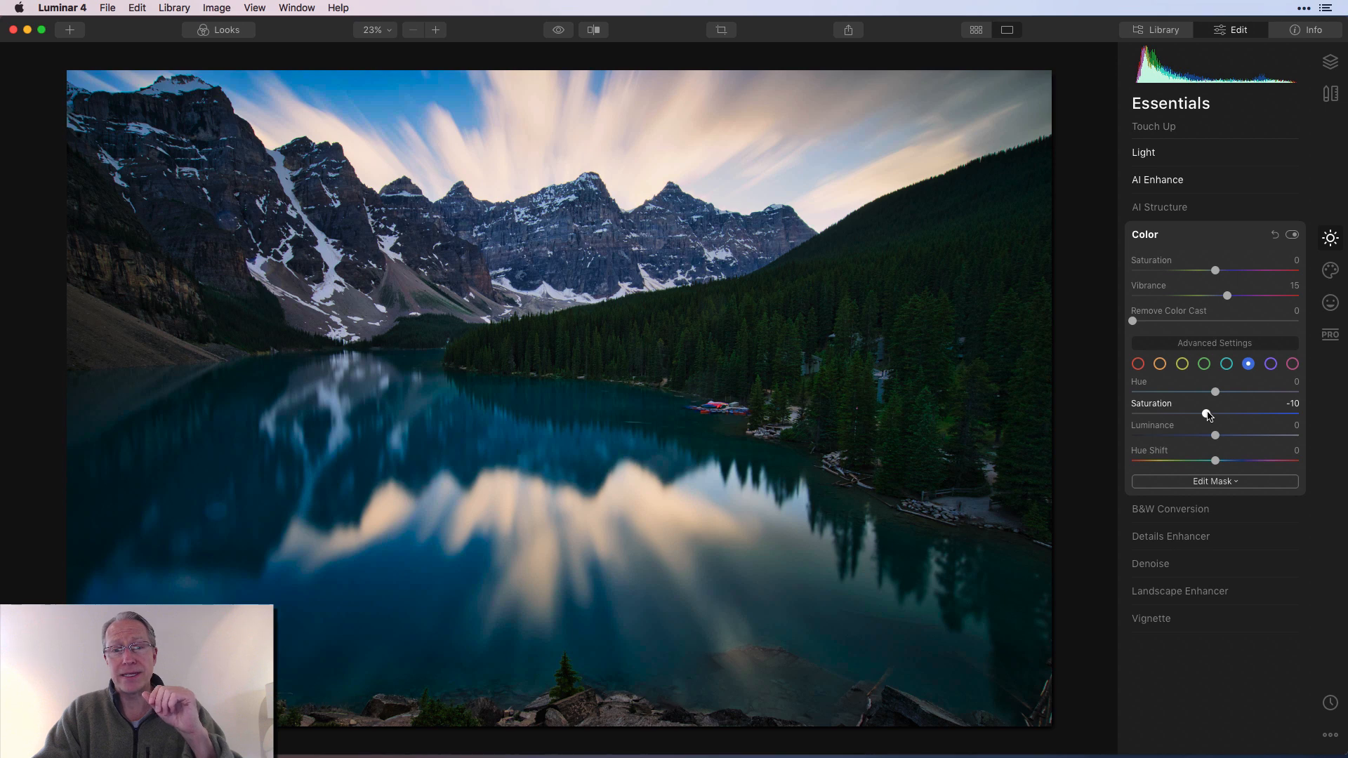
left_click(1179, 590)
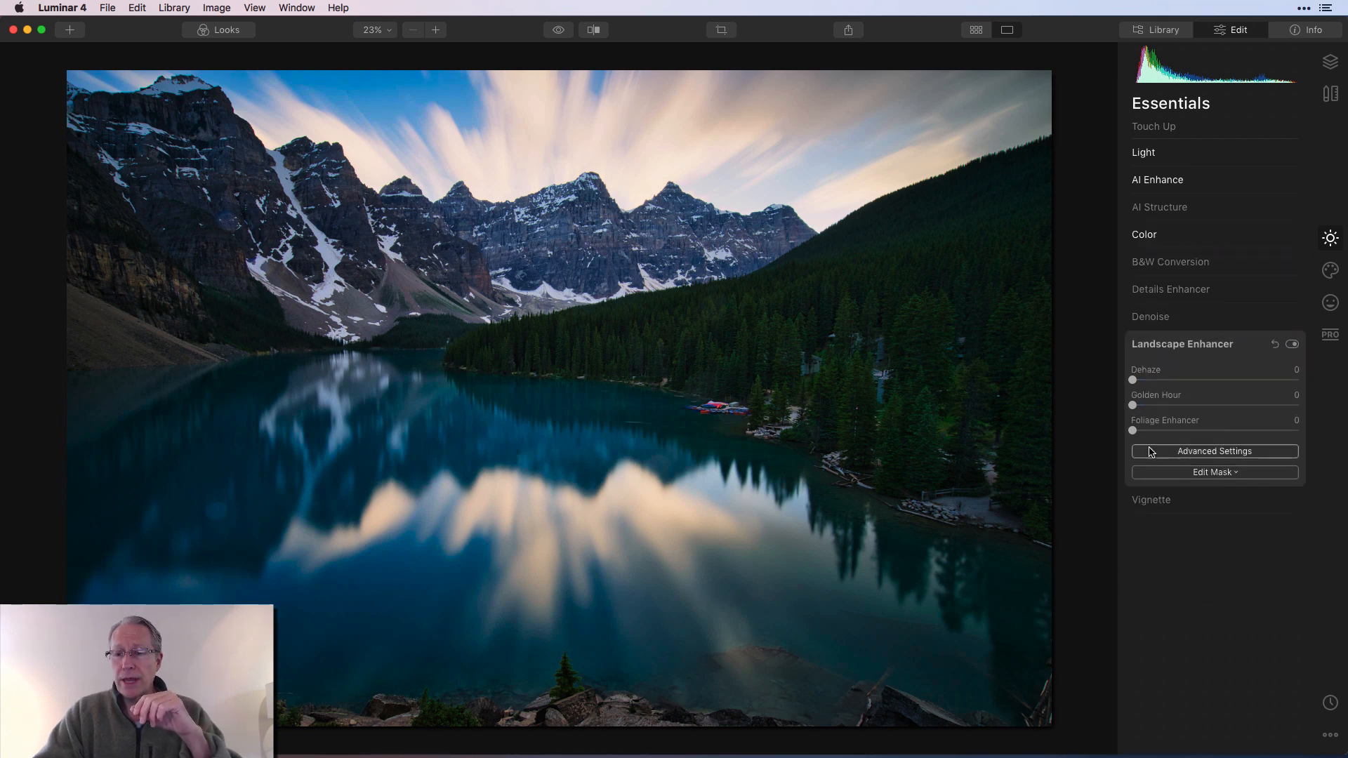
left_click_drag(1132, 405, 1149, 405)
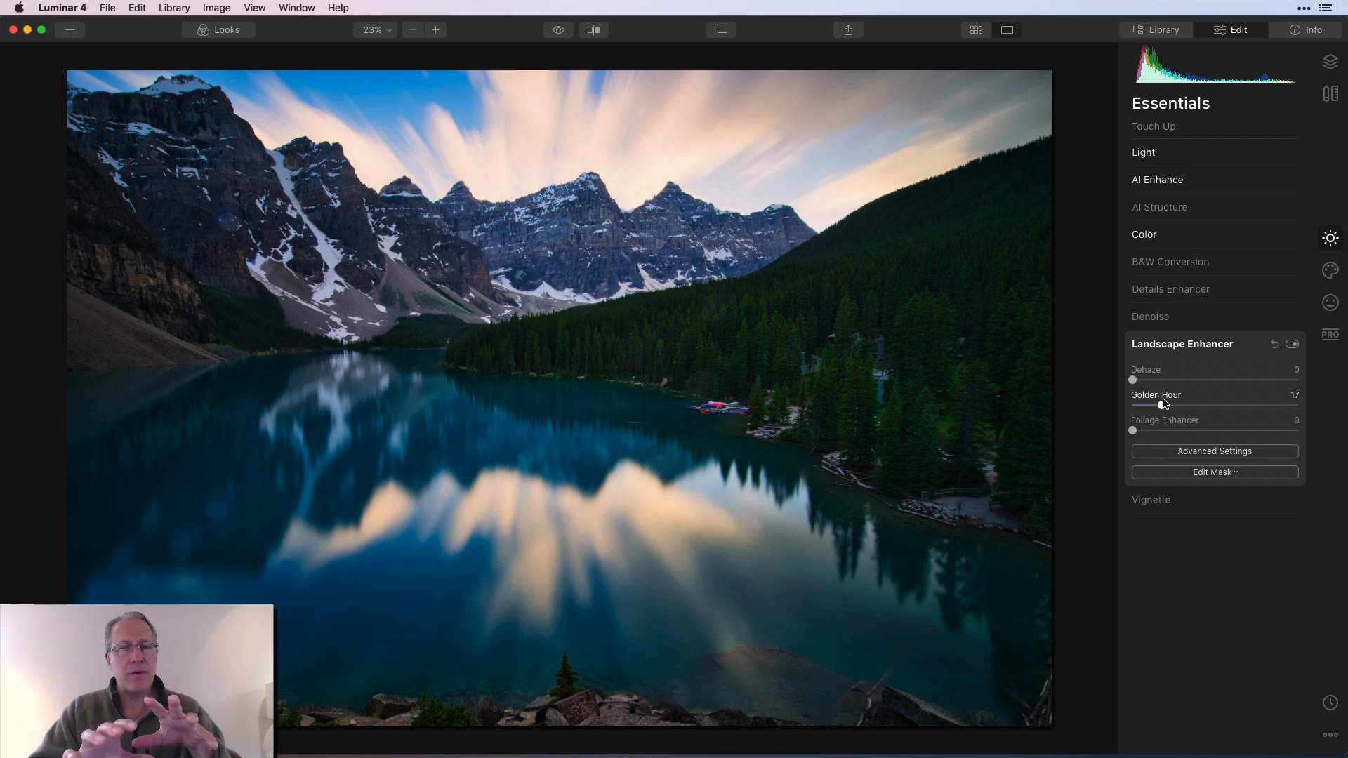
Add a gentle Mystical effect from the Creative tools.
left_click(1330, 272)
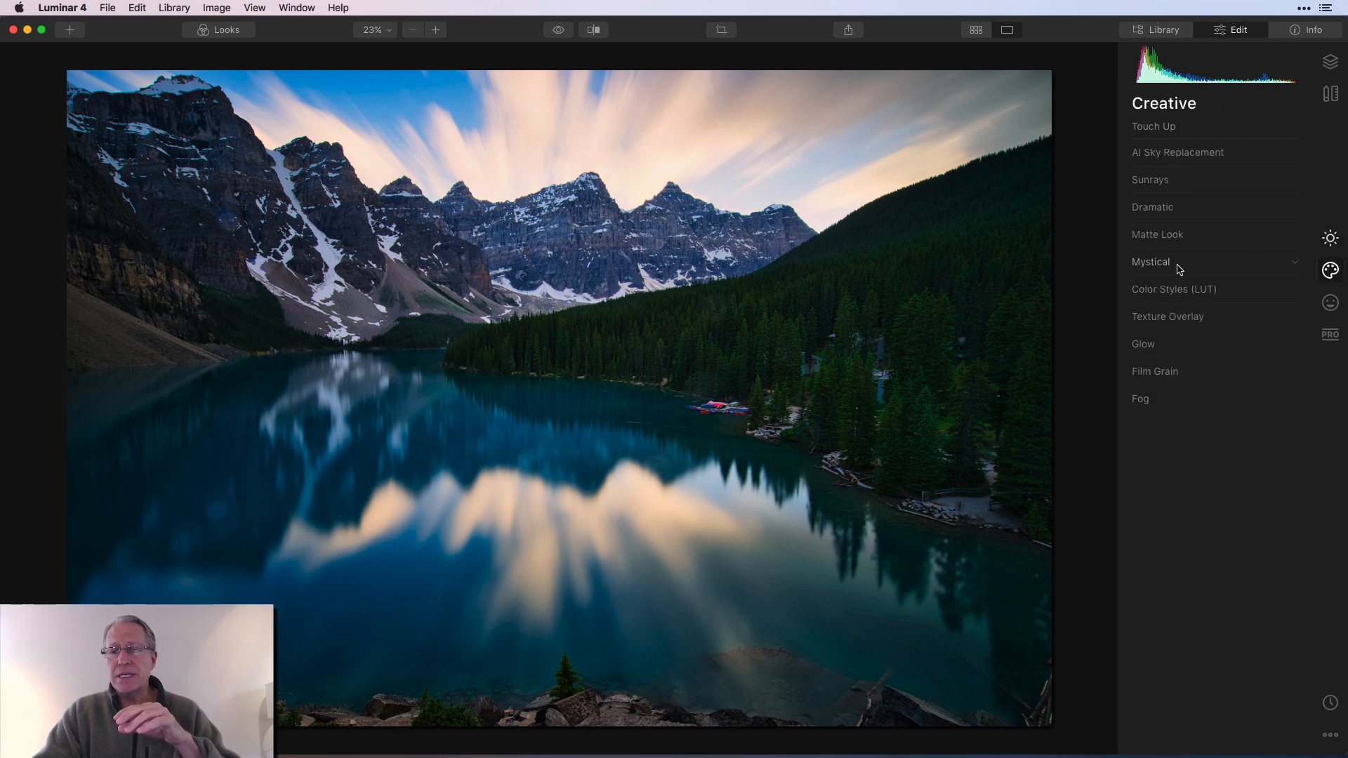
left_click(1178, 268)
left_click_drag(1136, 300, 1177, 299)
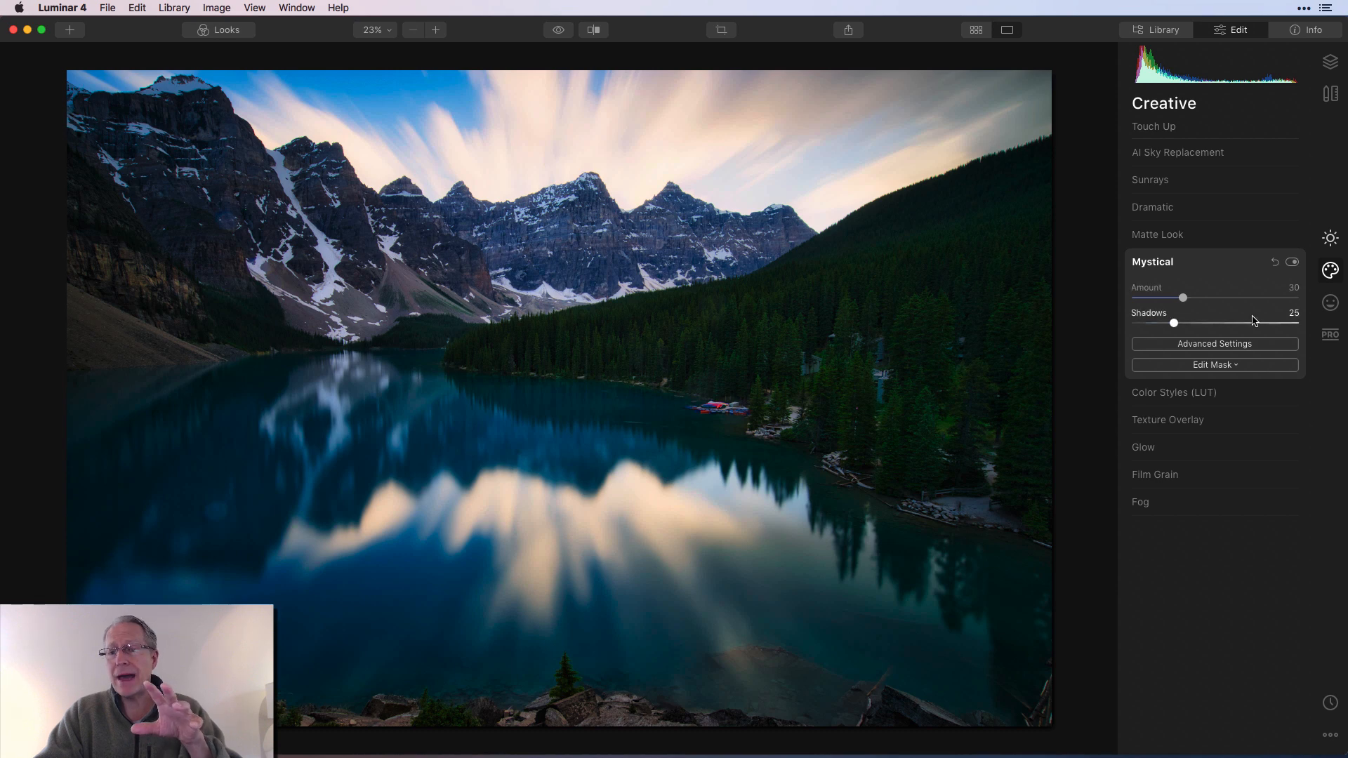
Add an Orton Effect glow at amount 14 from the Portrait tools.
left_click(1331, 303)
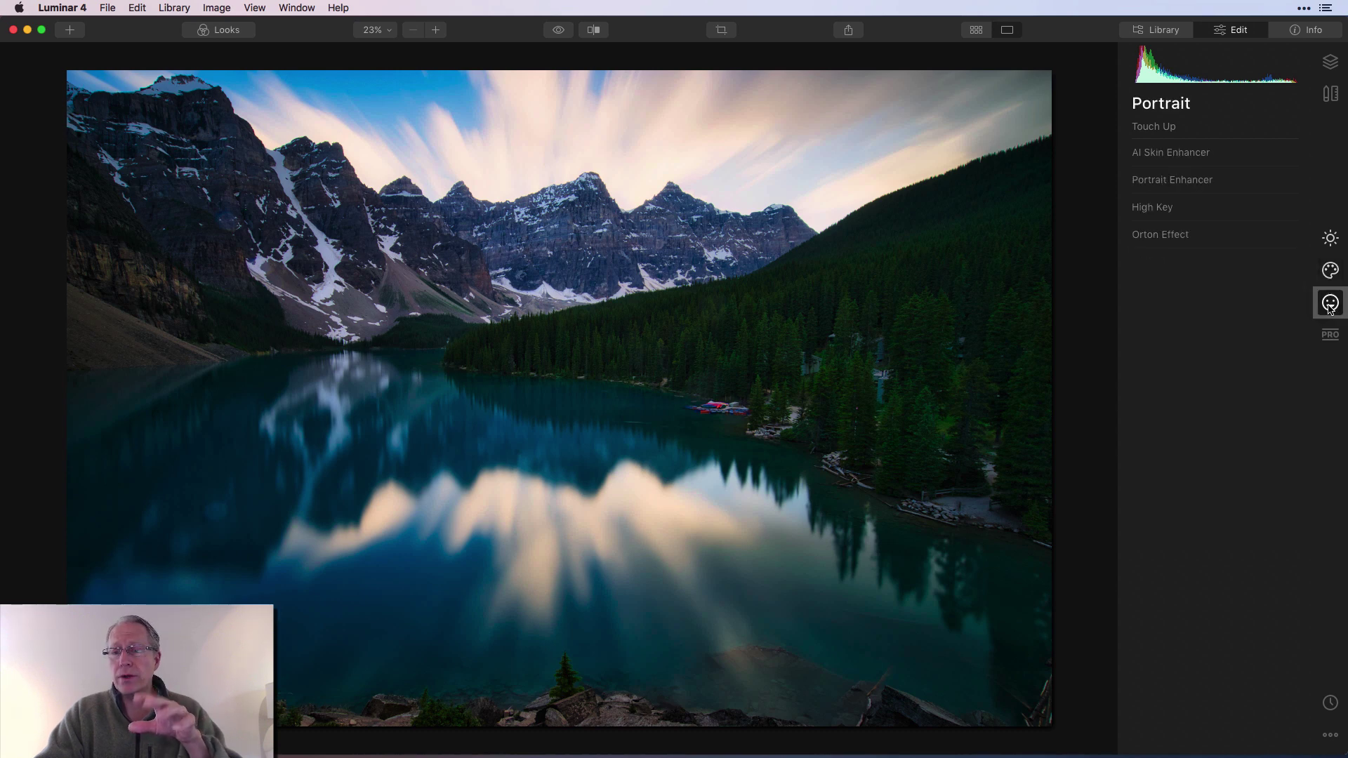
left_click(1158, 238)
left_click_drag(1134, 286, 1159, 287)
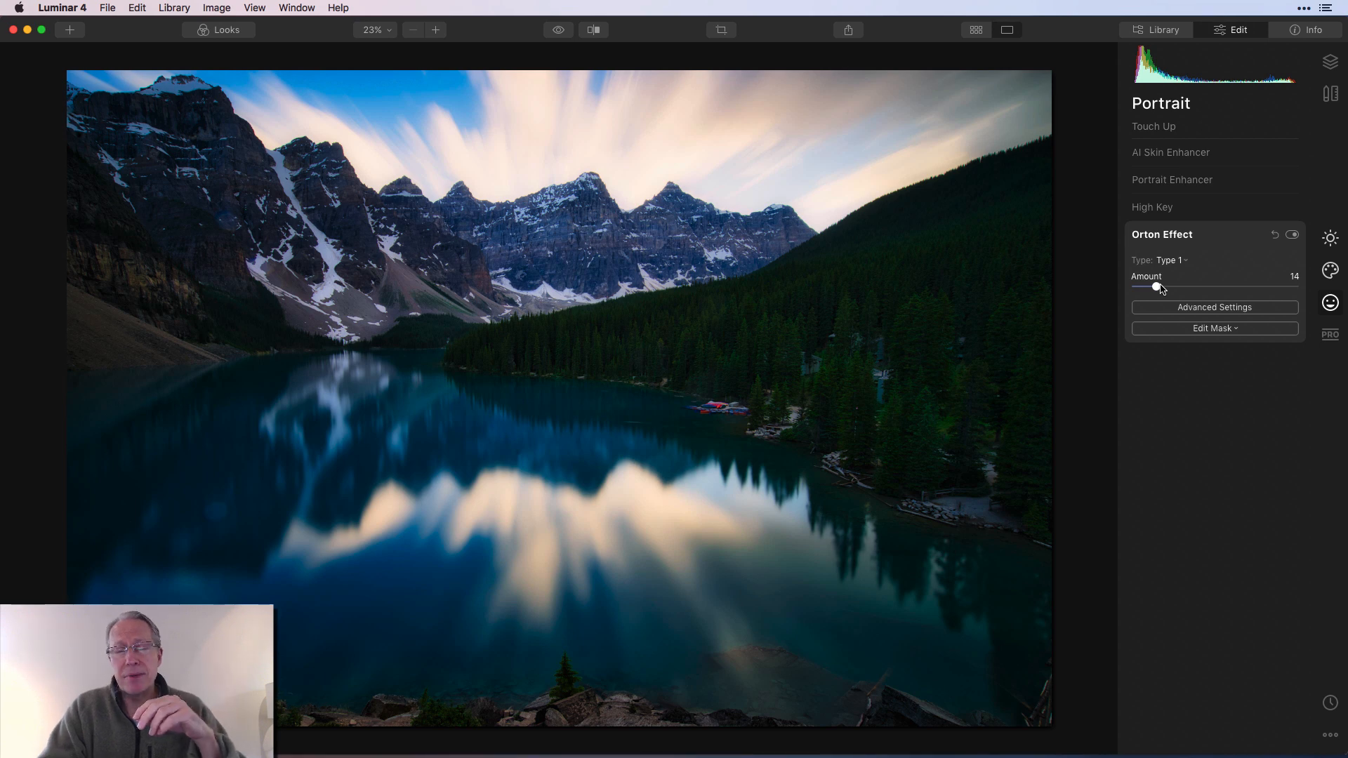
Compare the edit against the original photo with Quick Preview.
left_click(1330, 238)
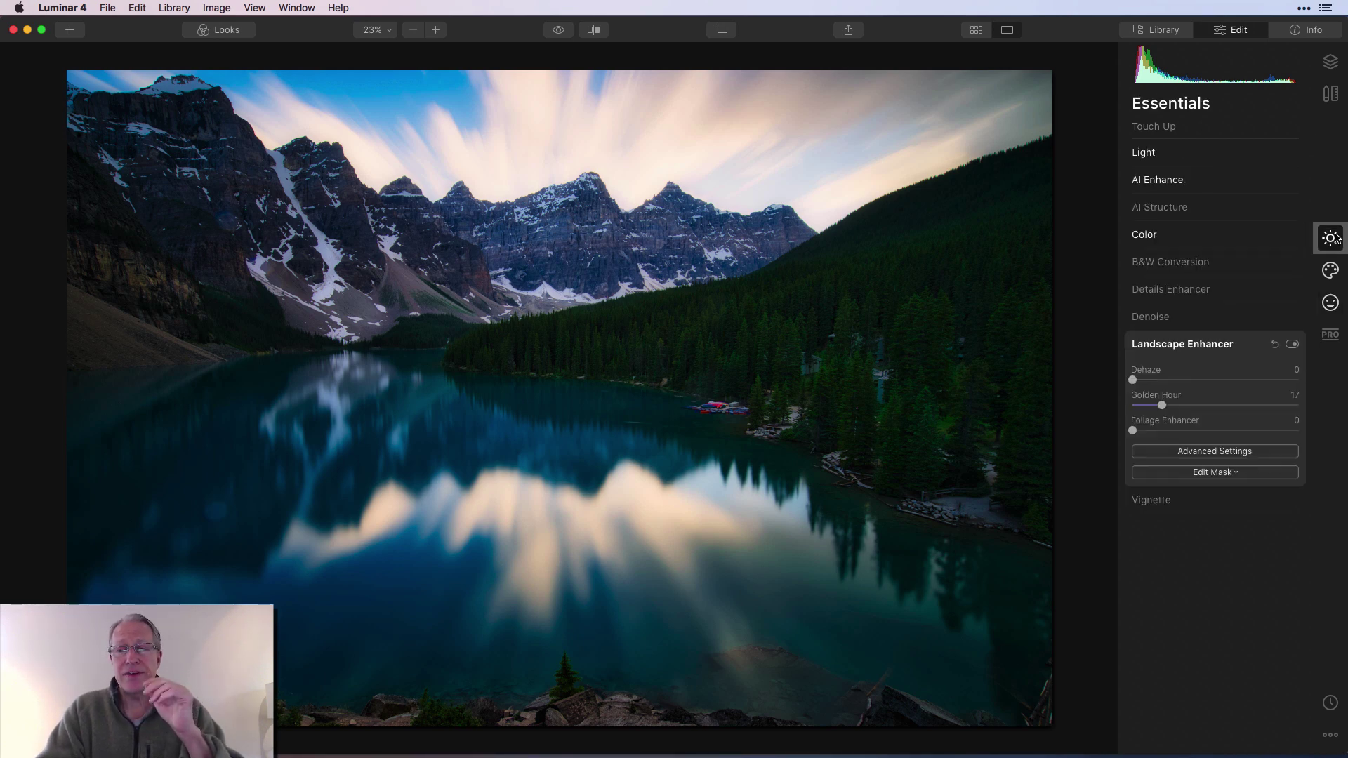
left_click(559, 30)
left_click(560, 32)
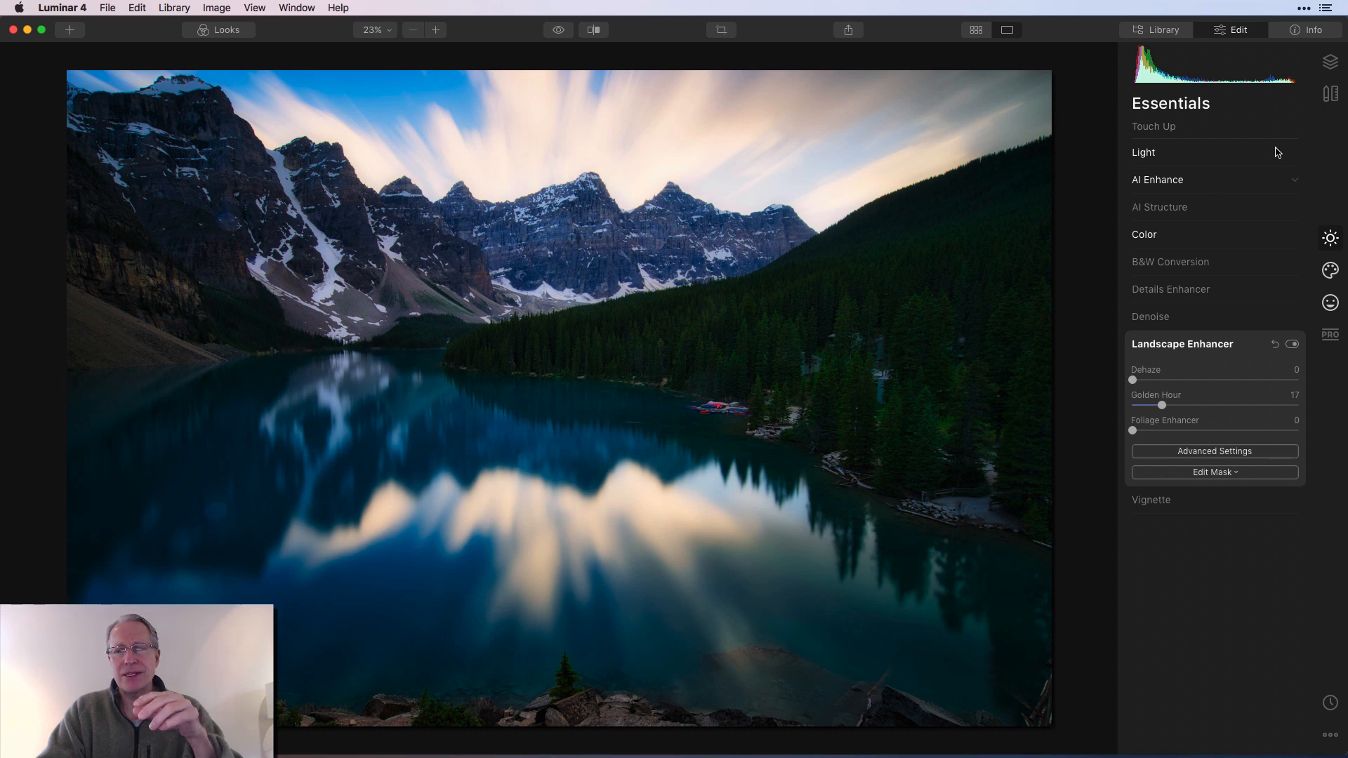
Add a new adjustment layer on top and rename it Final.
left_click(1330, 64)
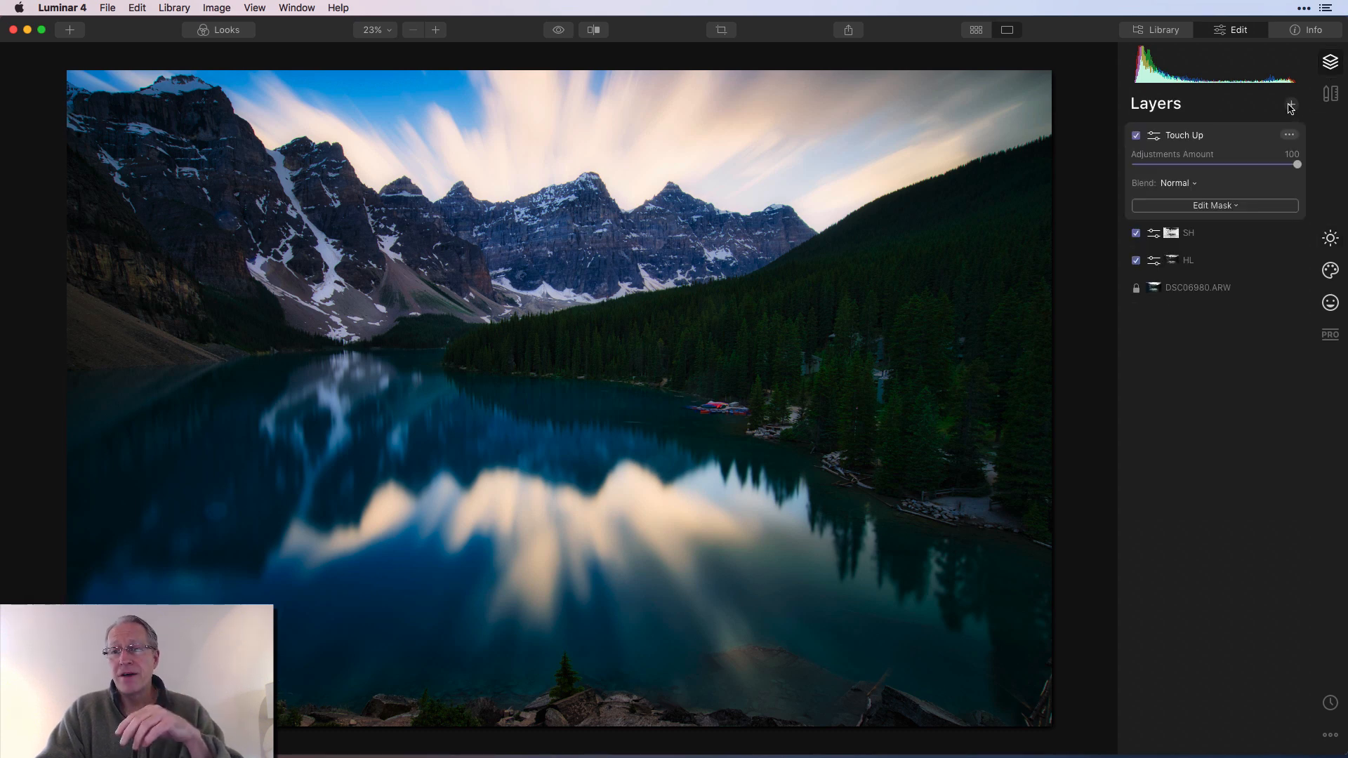
left_click(1291, 105)
left_click(1221, 124)
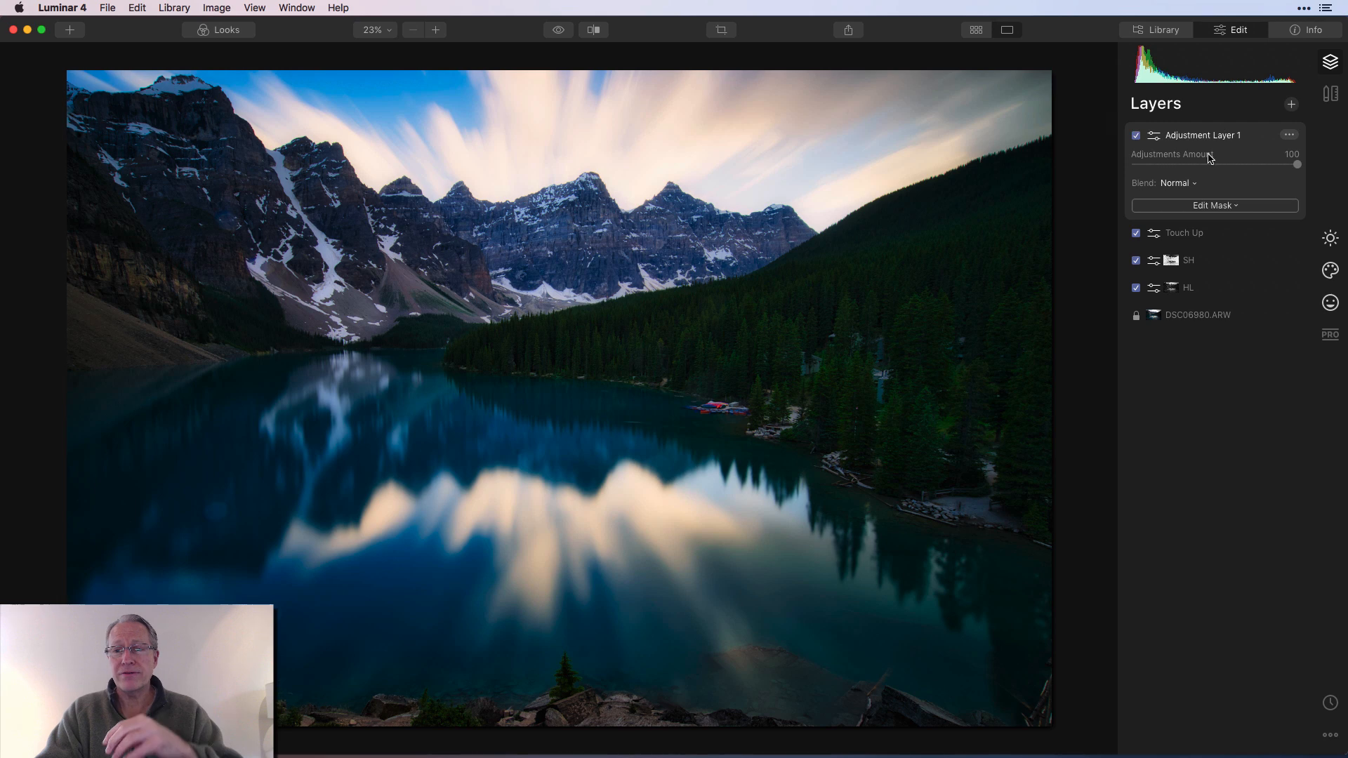
left_click(1289, 136)
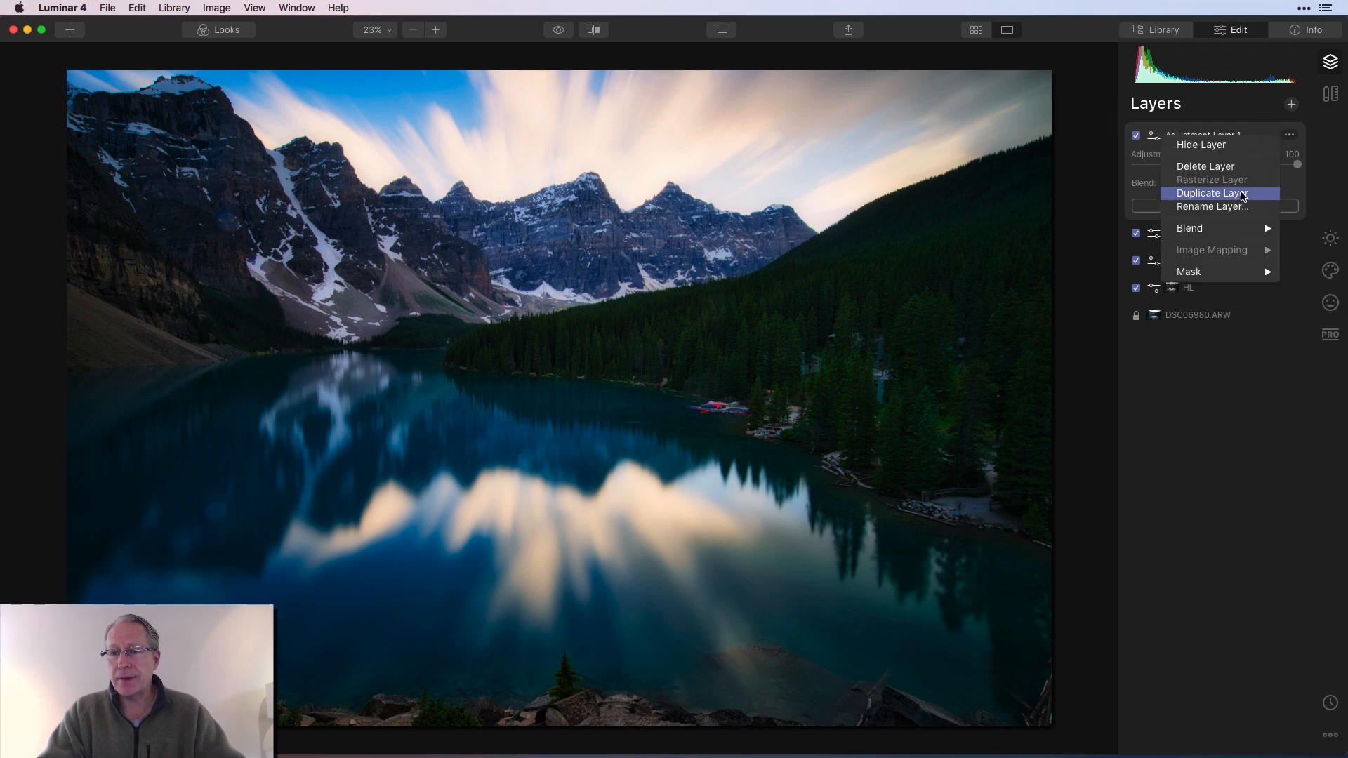
left_click(1211, 207)
type("Final")
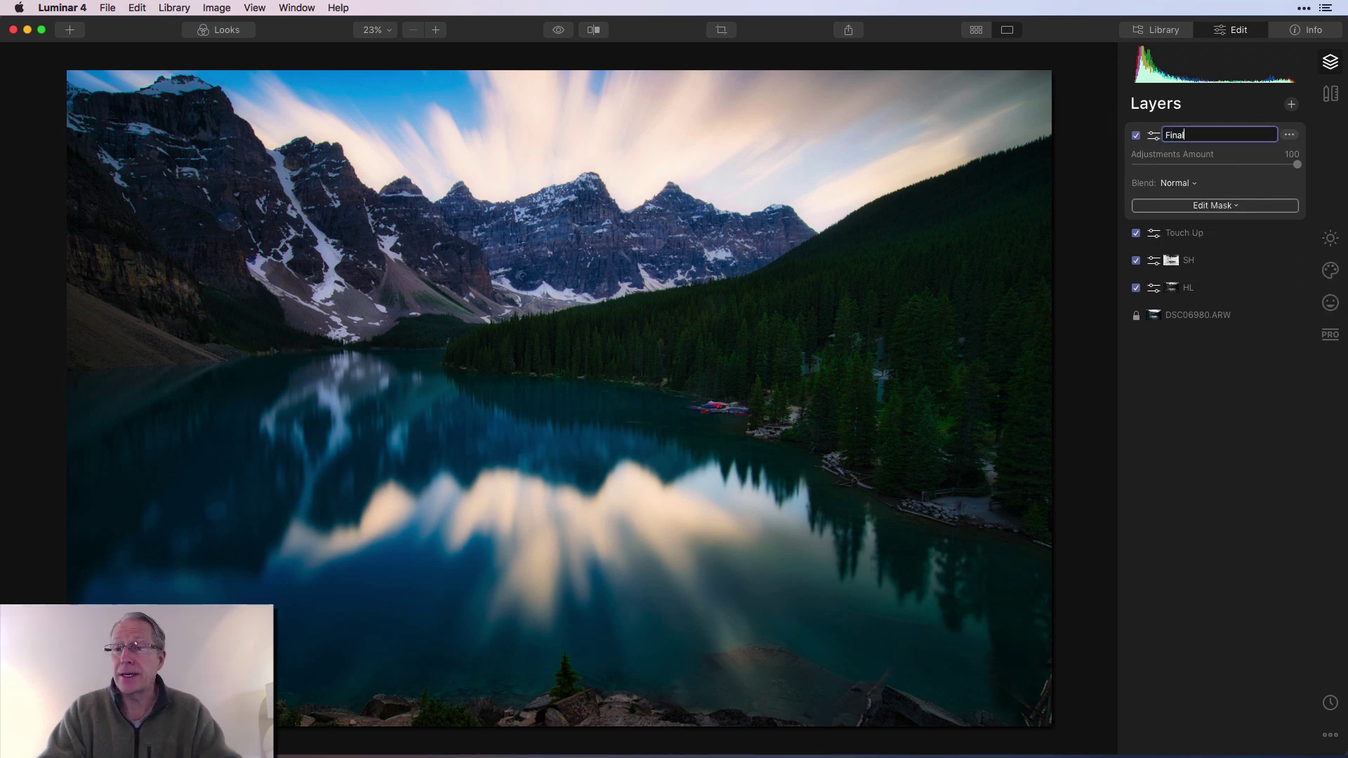
key("Return")
left_click(1330, 238)
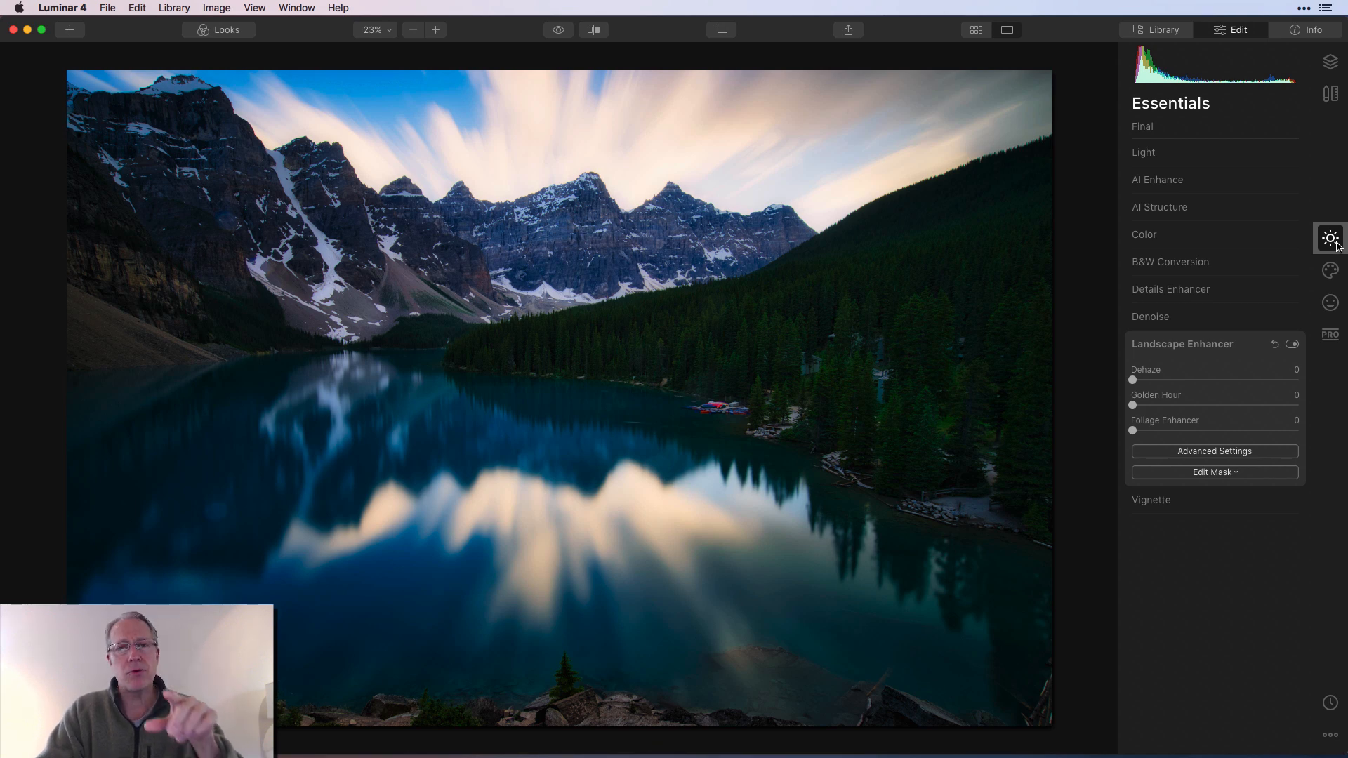
Lower the Final layer's Saturation to -5 and Vibrance to -7.
left_click(1179, 235)
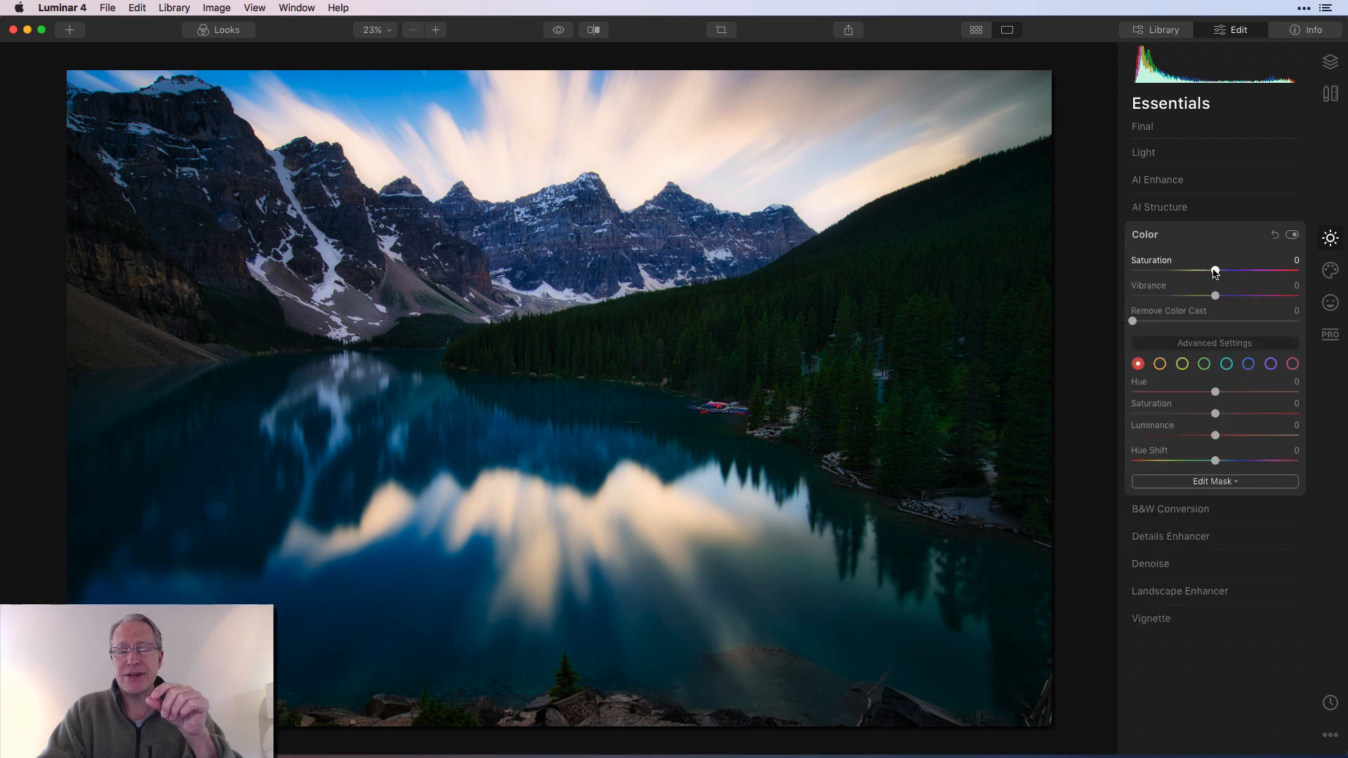
left_click_drag(1214, 271, 1211, 296)
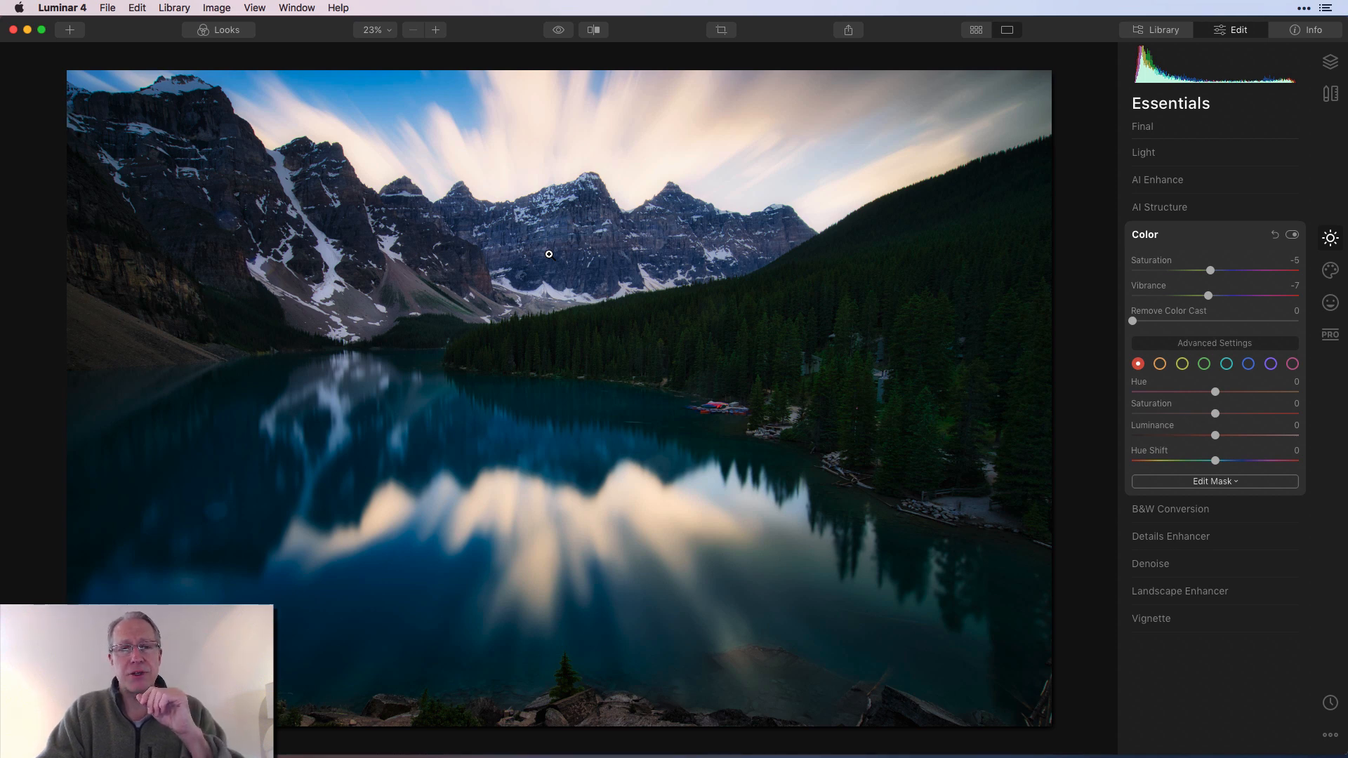
Raise Medium Details to 37 and start brushing its mask across the mountain range.
left_click(1169, 536)
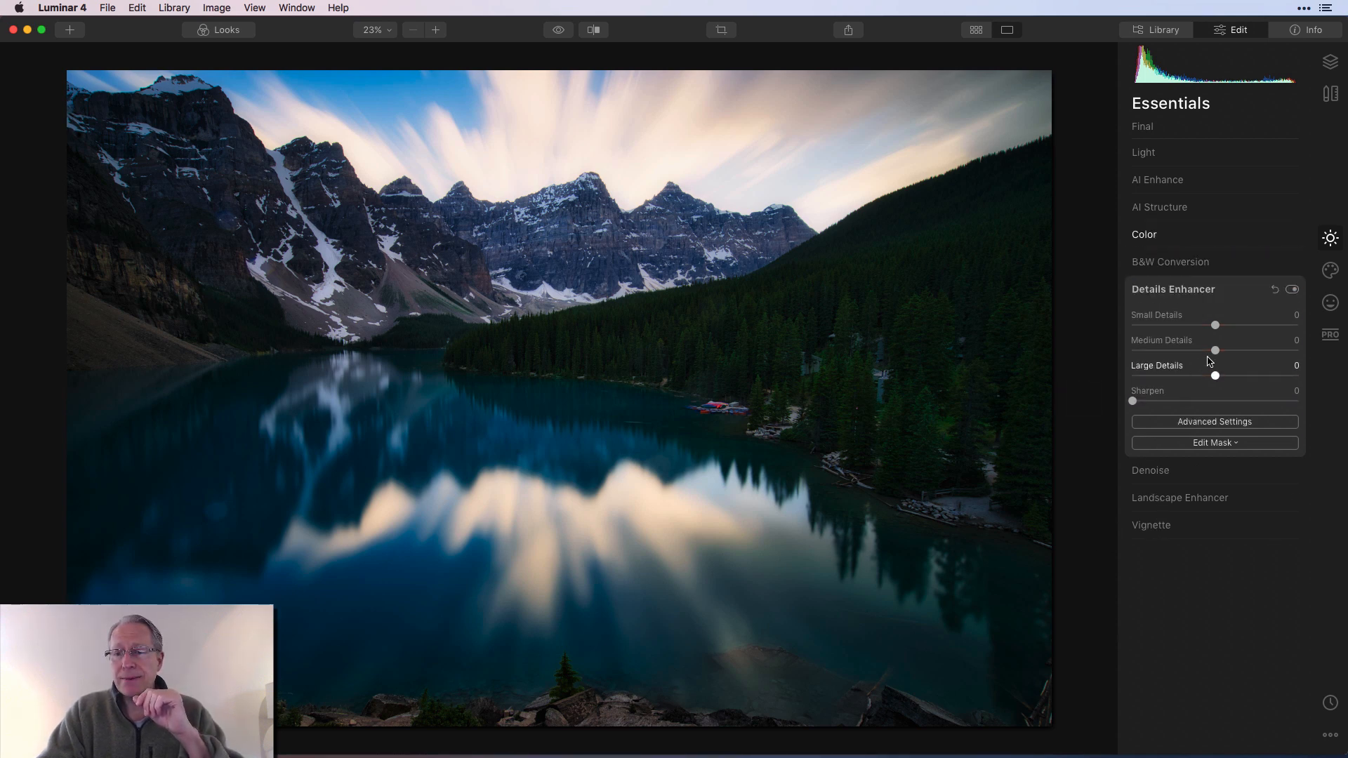
left_click_drag(1216, 351, 1244, 350)
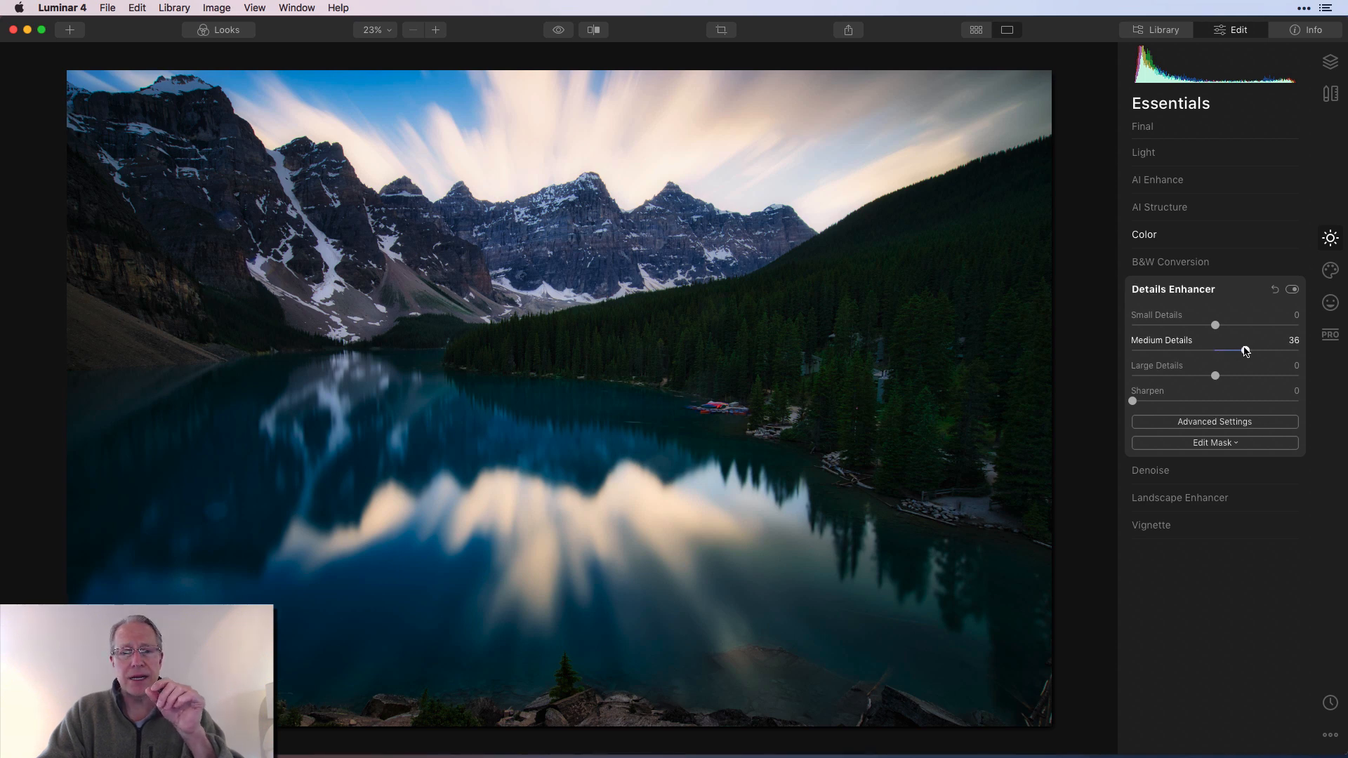
left_click(1215, 443)
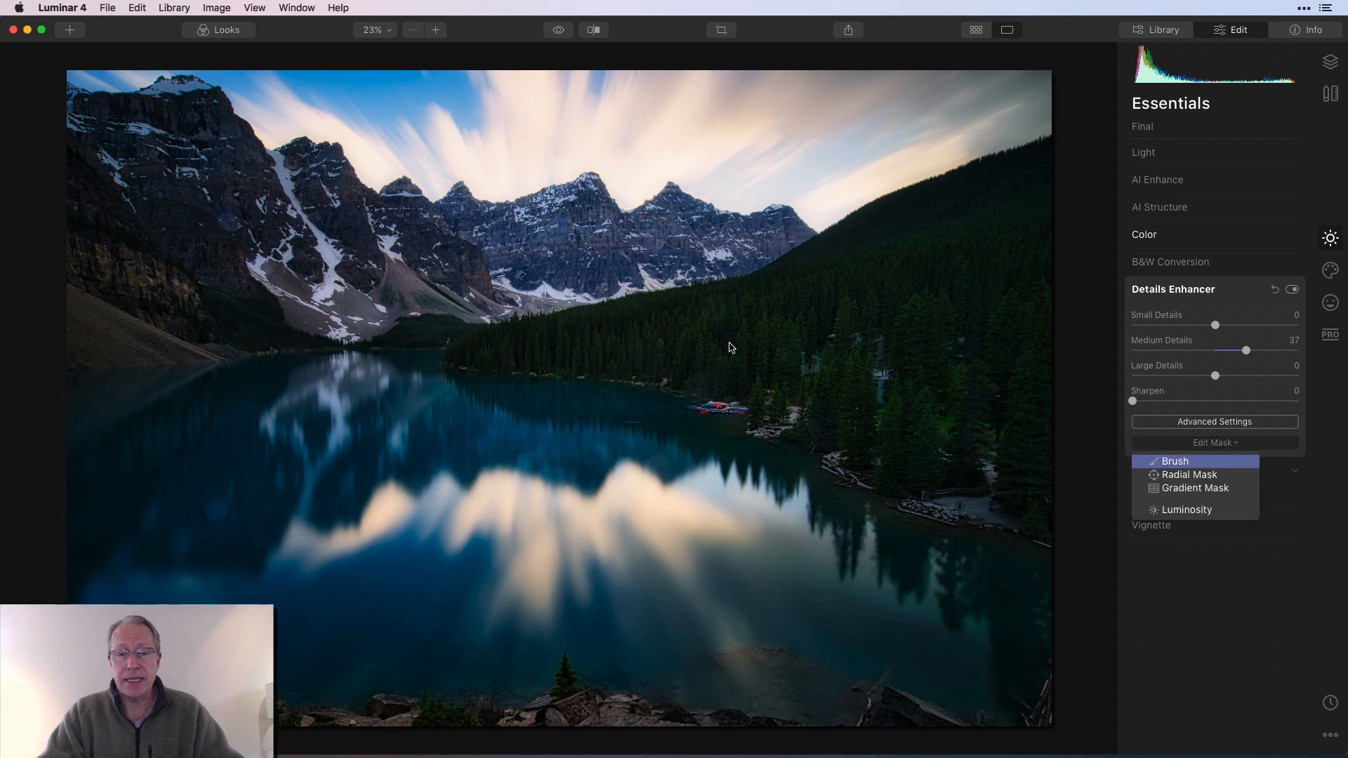
left_click(1177, 461)
mouse_move(640, 264)
left_mouse_down()
mouse_move(752, 234)
mouse_move(479, 275)
left_mouse_up()
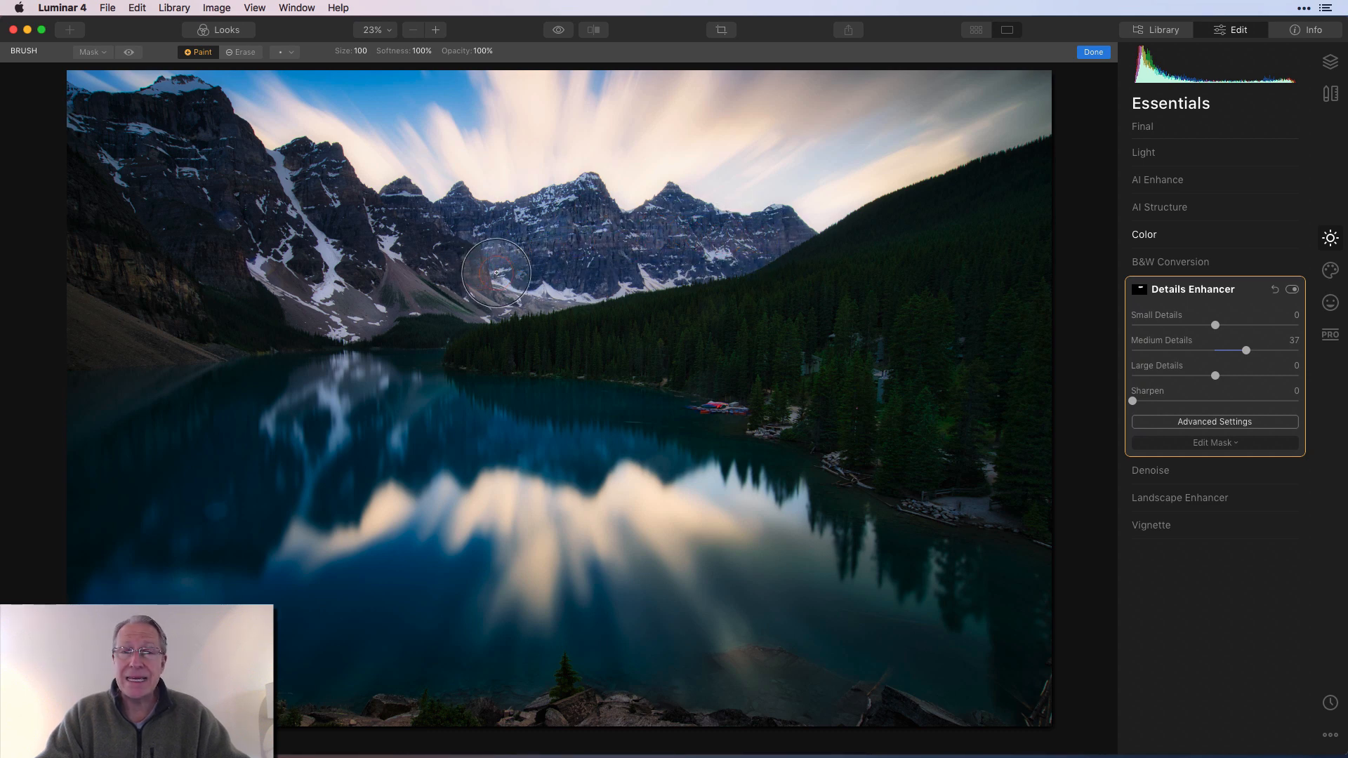
mouse_move(479, 274)
left_mouse_down()
mouse_move(155, 164)
mouse_move(142, 316)
mouse_move(193, 166)
left_mouse_up()
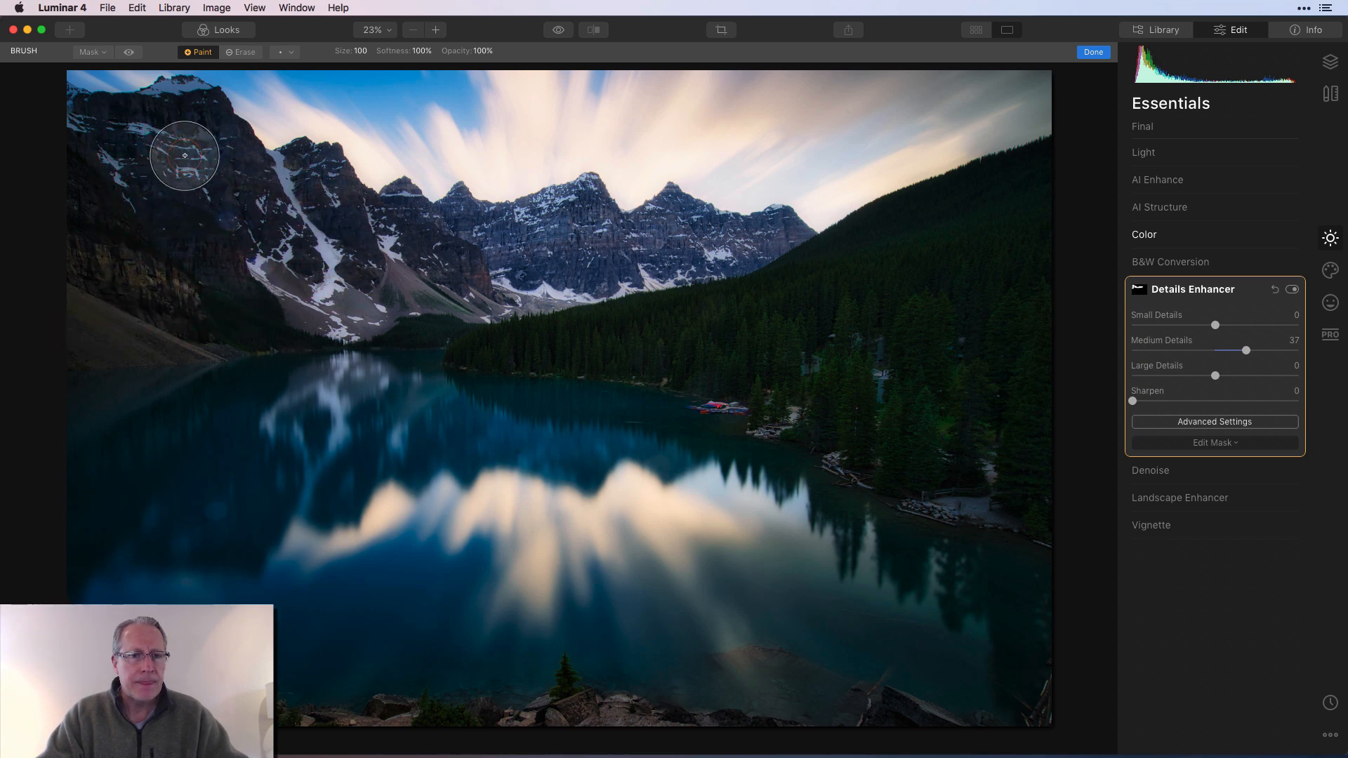
With the overlay shown, fill mask gaps, paint the bottom rocks, and commit the mask.
left_click(129, 53)
mouse_move(274, 292)
left_mouse_down()
mouse_move(358, 307)
mouse_move(495, 295)
mouse_move(474, 242)
mouse_move(407, 232)
left_mouse_up()
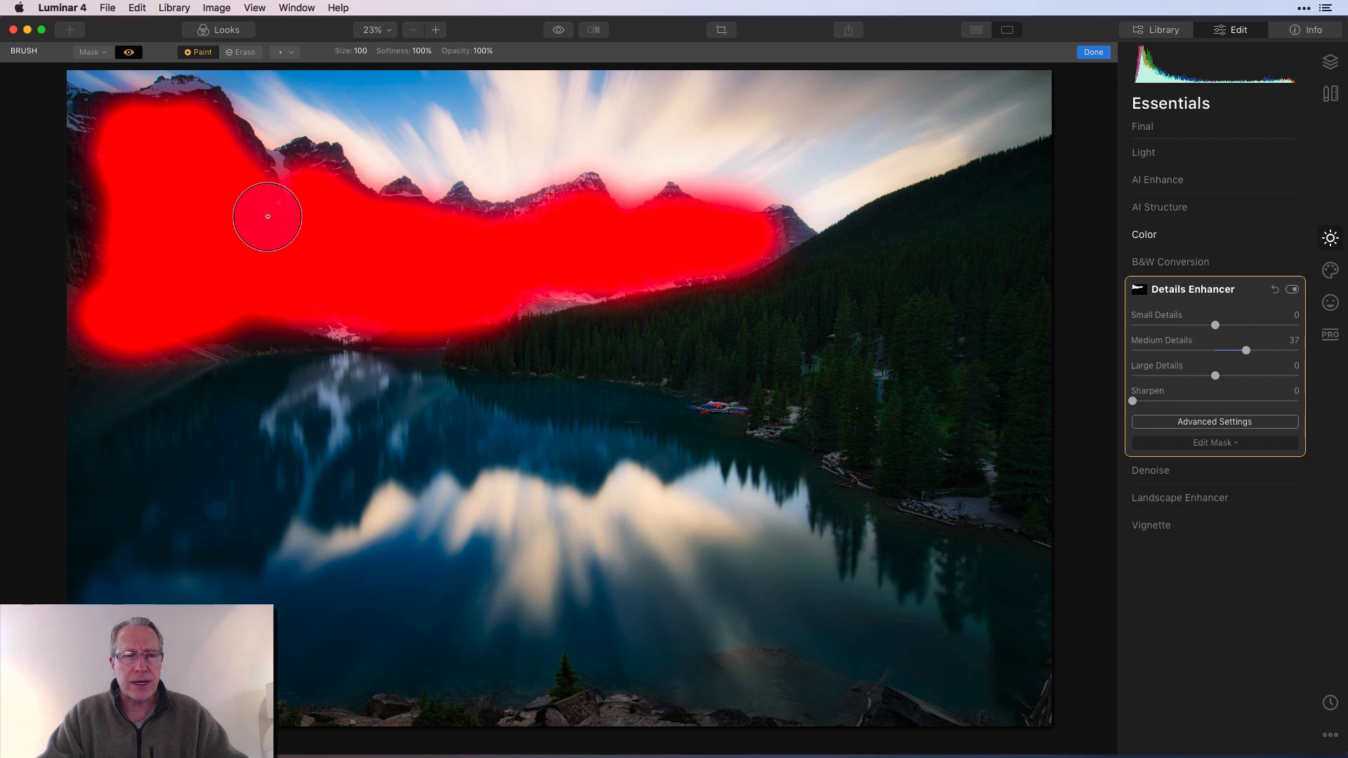
mouse_move(84, 226)
left_mouse_down()
mouse_move(90, 337)
mouse_move(89, 148)
left_mouse_up()
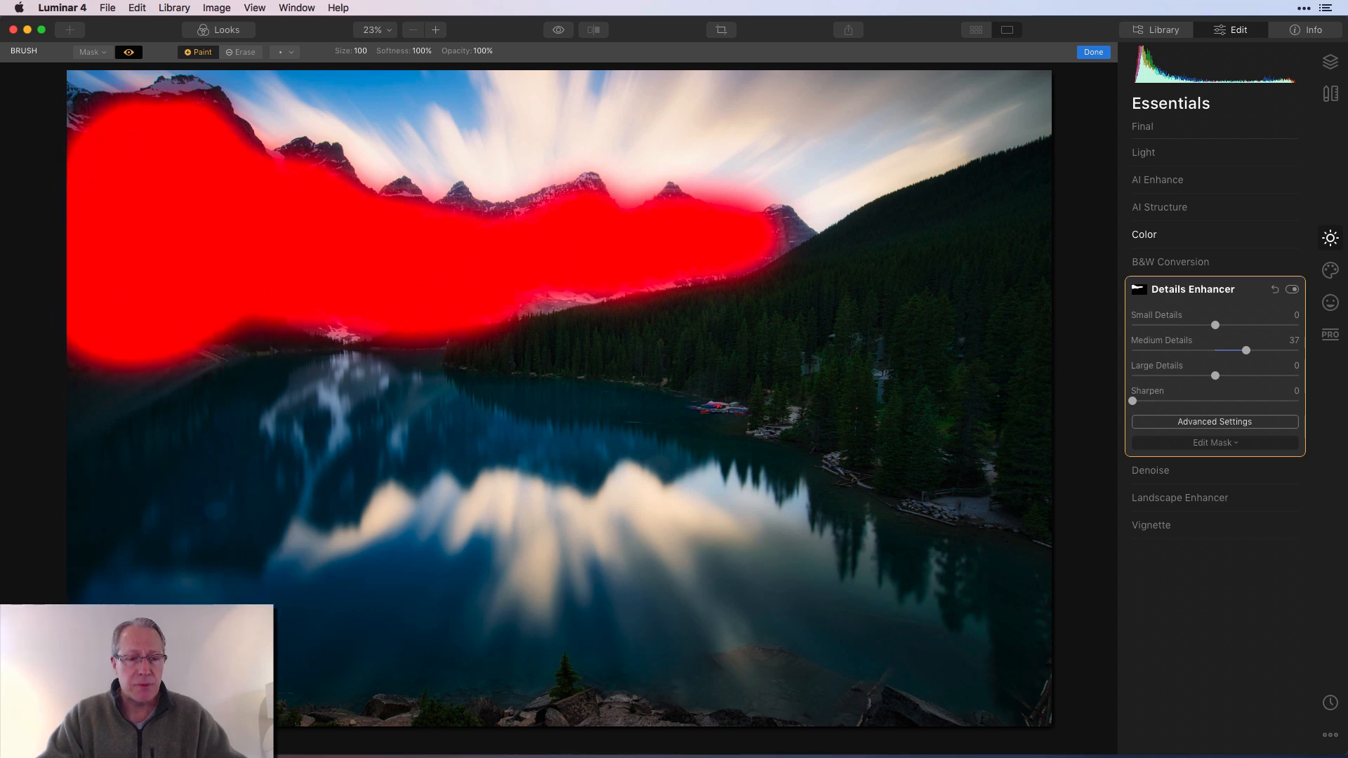
left_click_drag(211, 337, 569, 315)
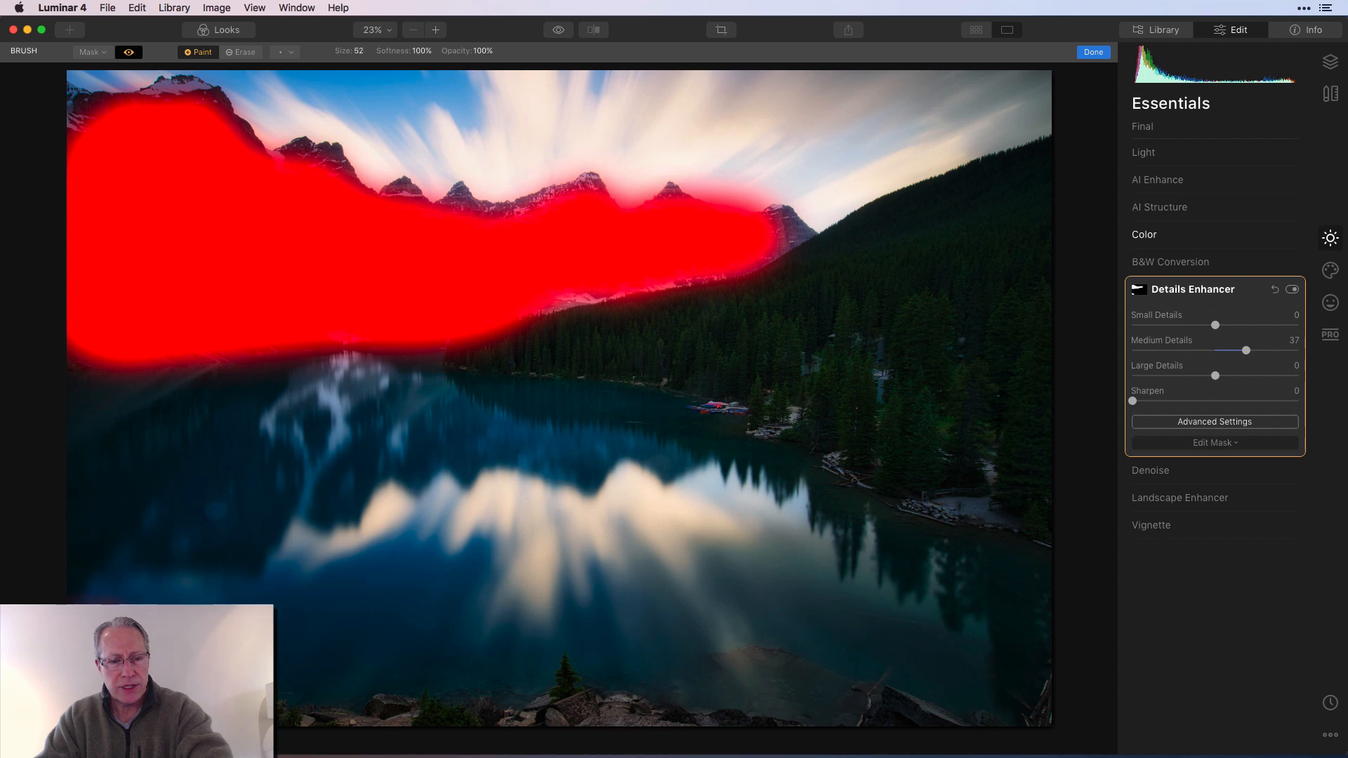
left_click_drag(284, 721, 679, 719)
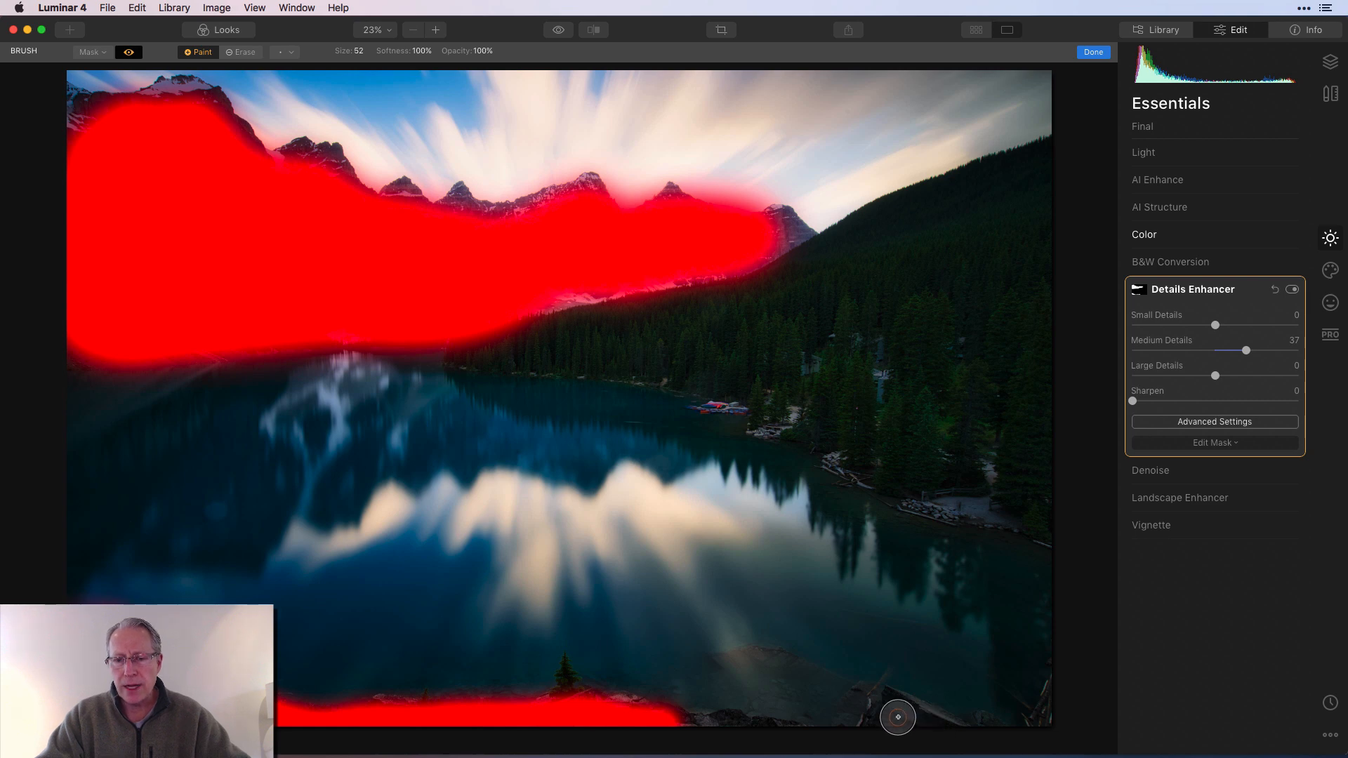
left_click(128, 51)
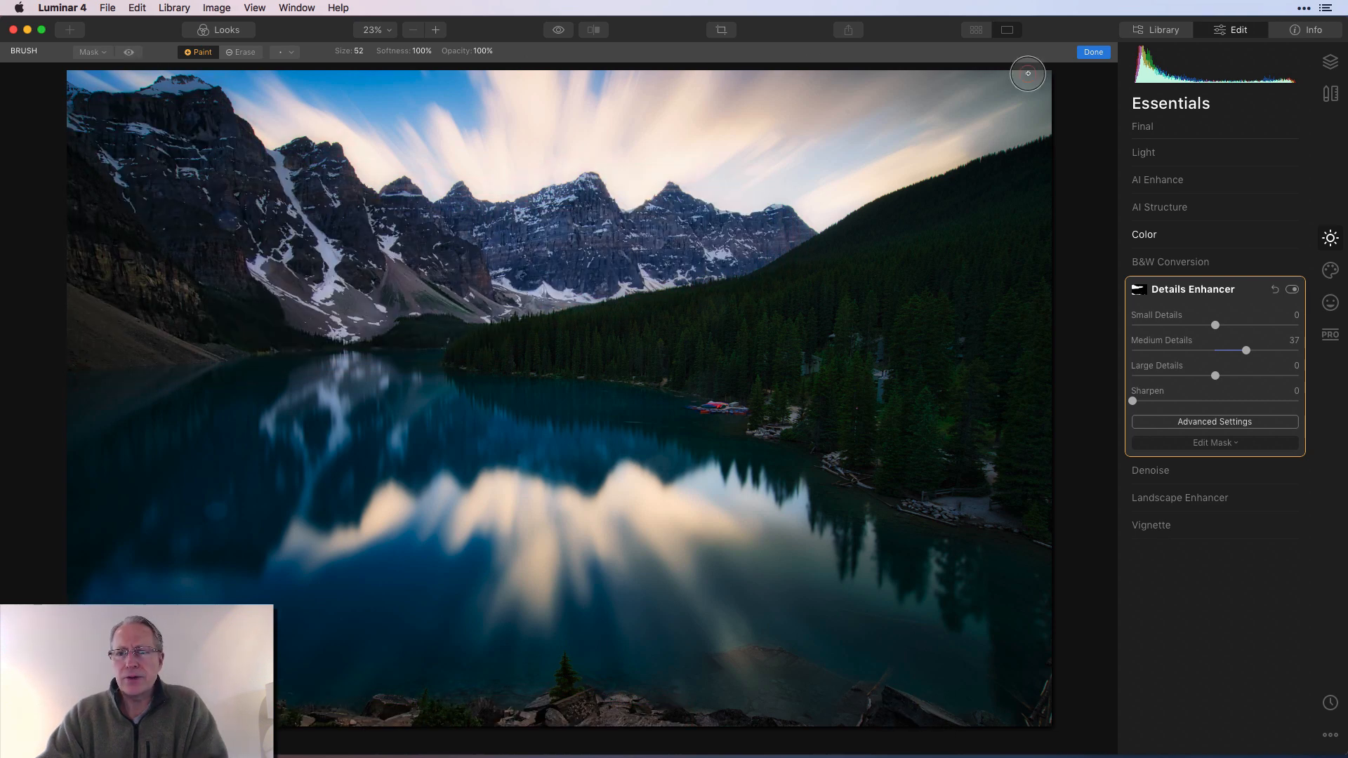
left_click(1093, 51)
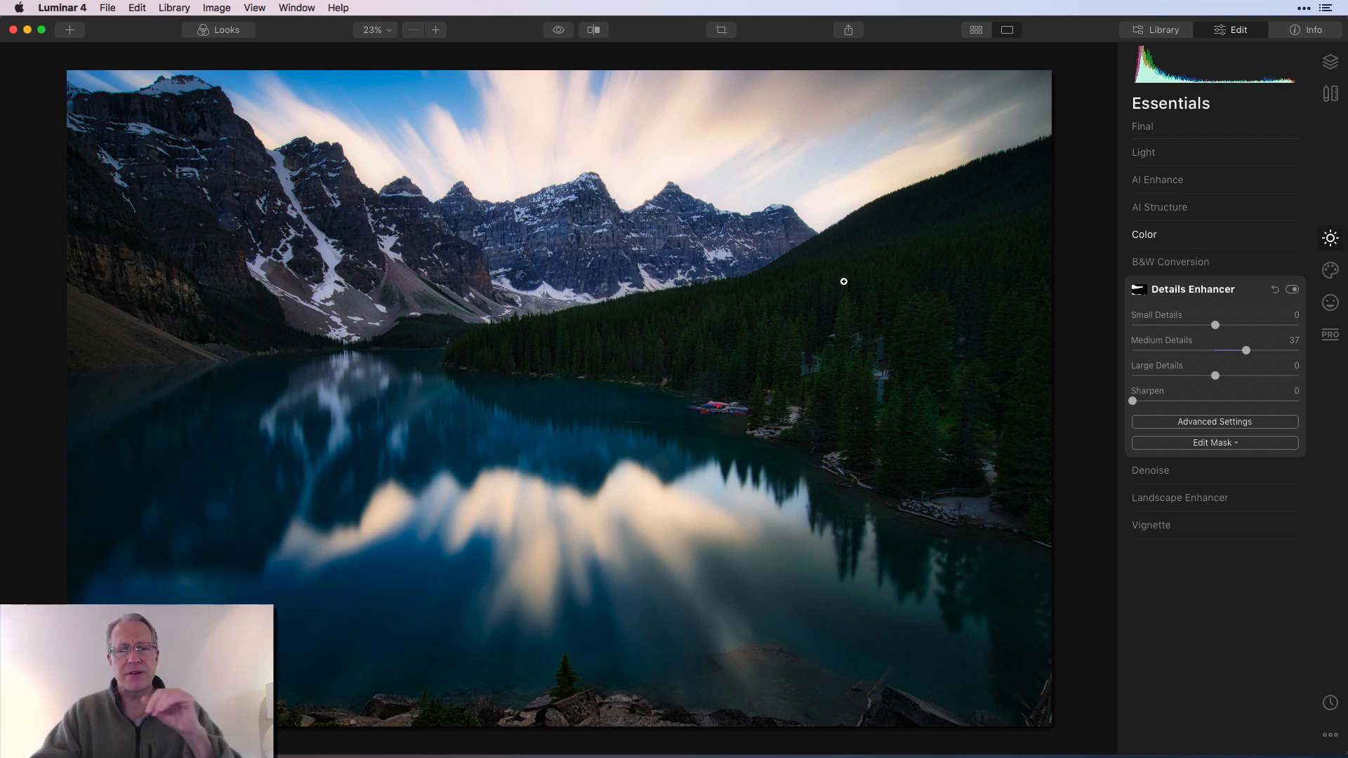
left_click(560, 32)
left_click(559, 32)
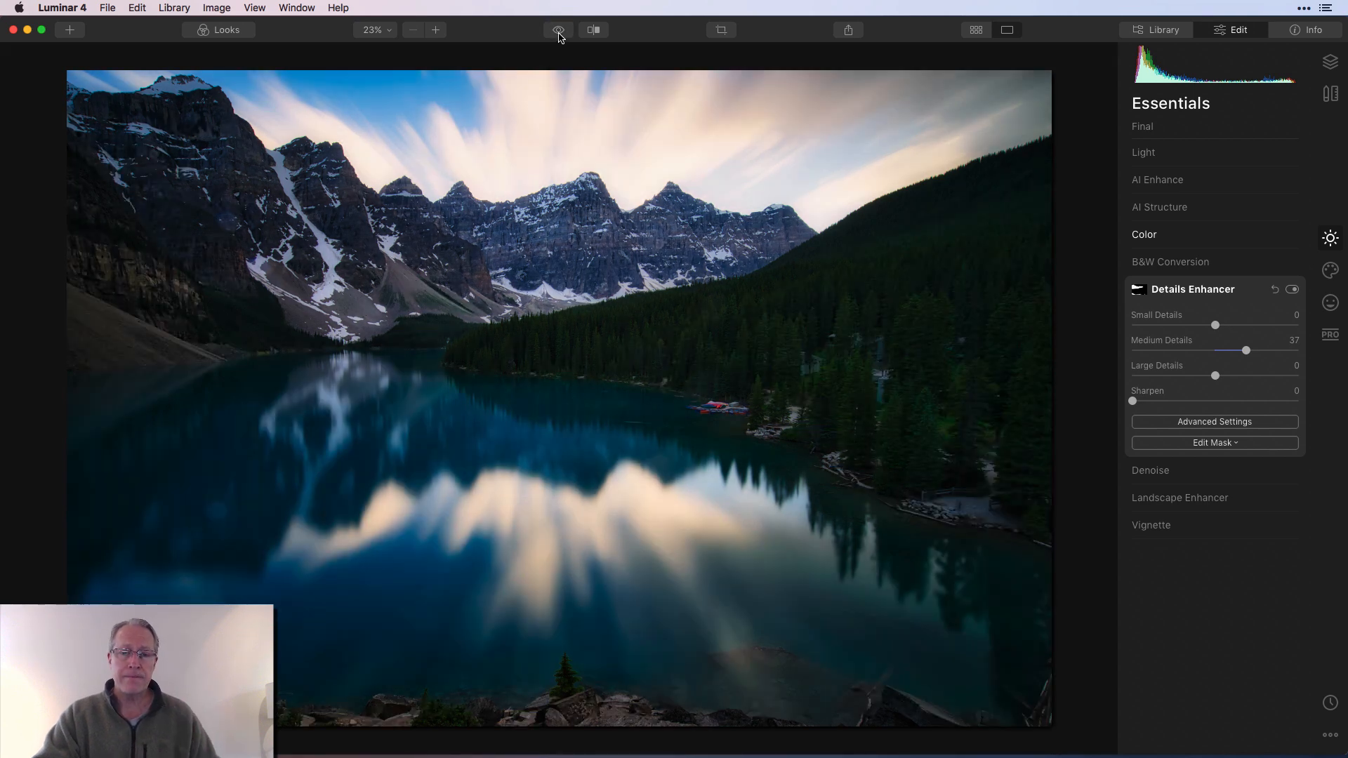
left_click(590, 32)
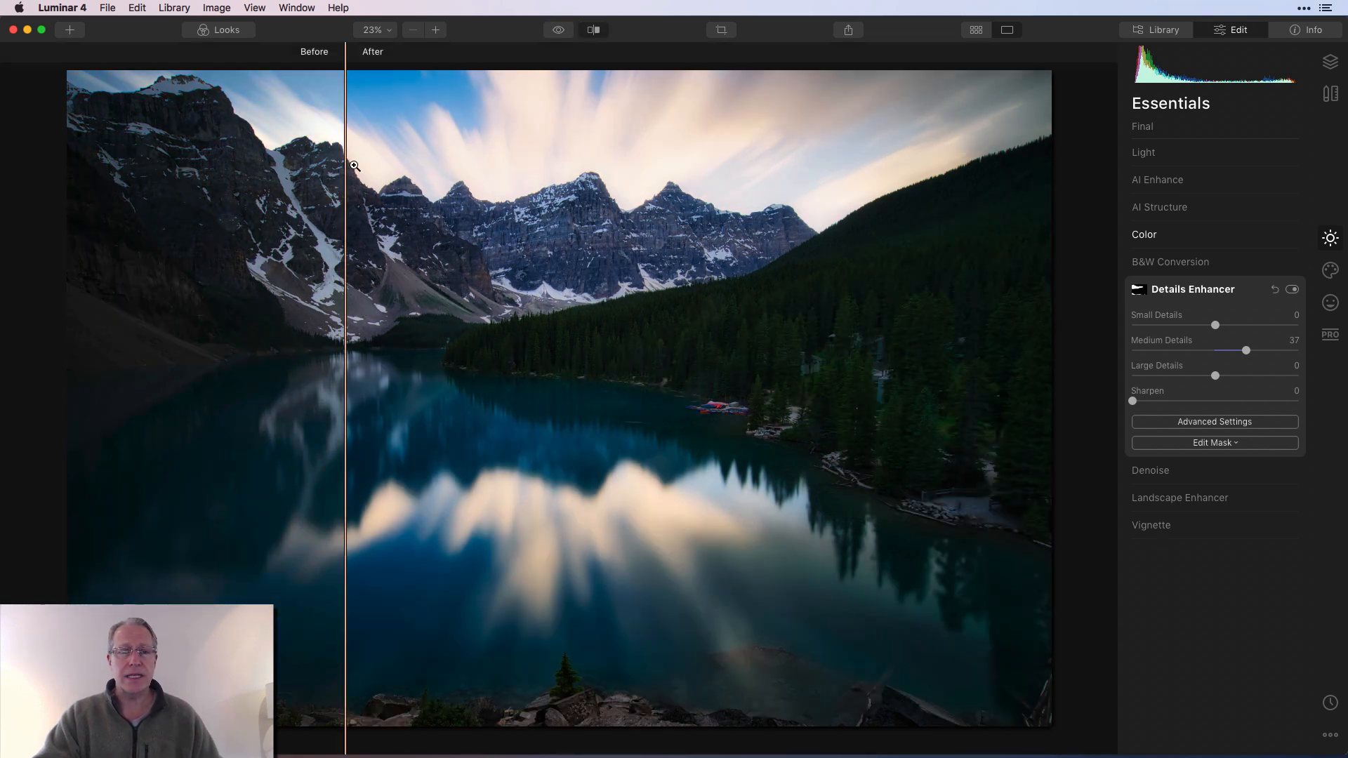
mouse_move(347, 167)
left_mouse_down()
mouse_move(114, 220)
mouse_move(355, 279)
left_mouse_up()
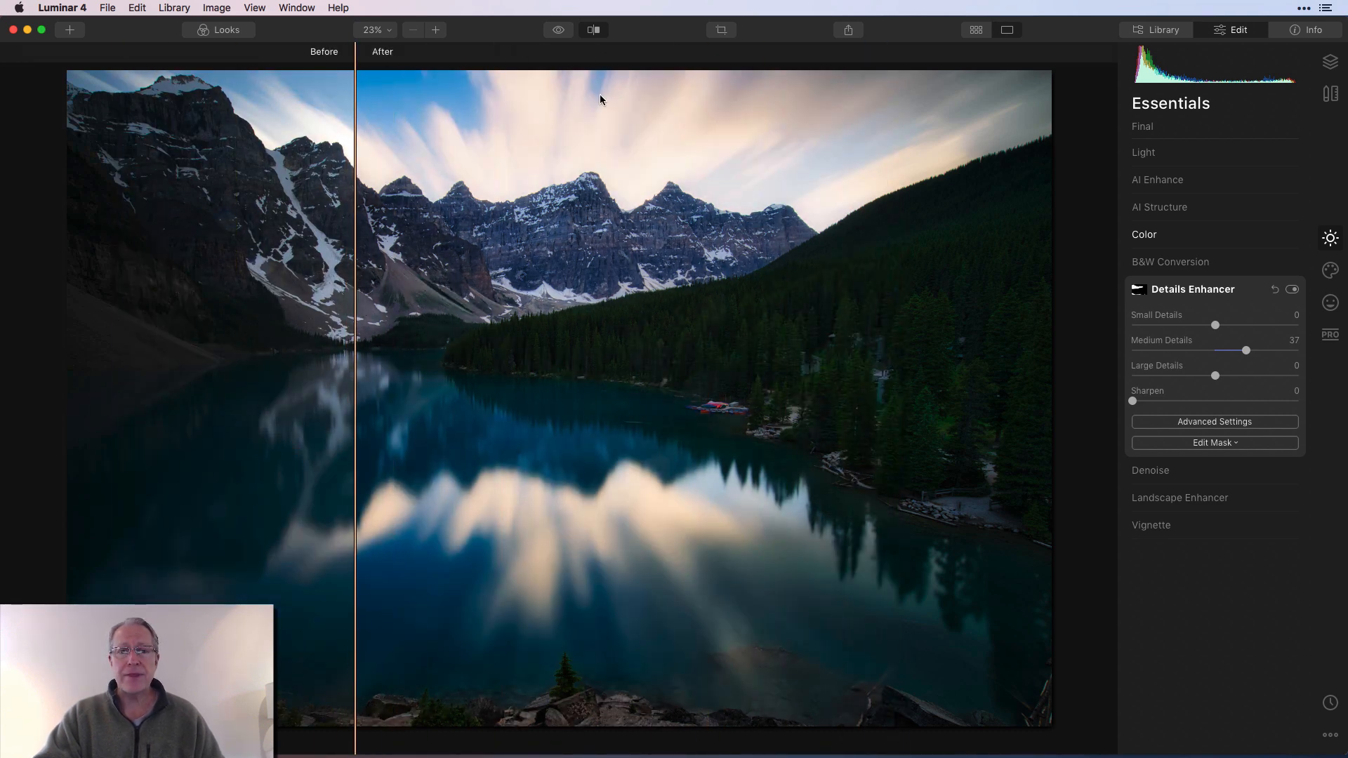
left_click(594, 29)
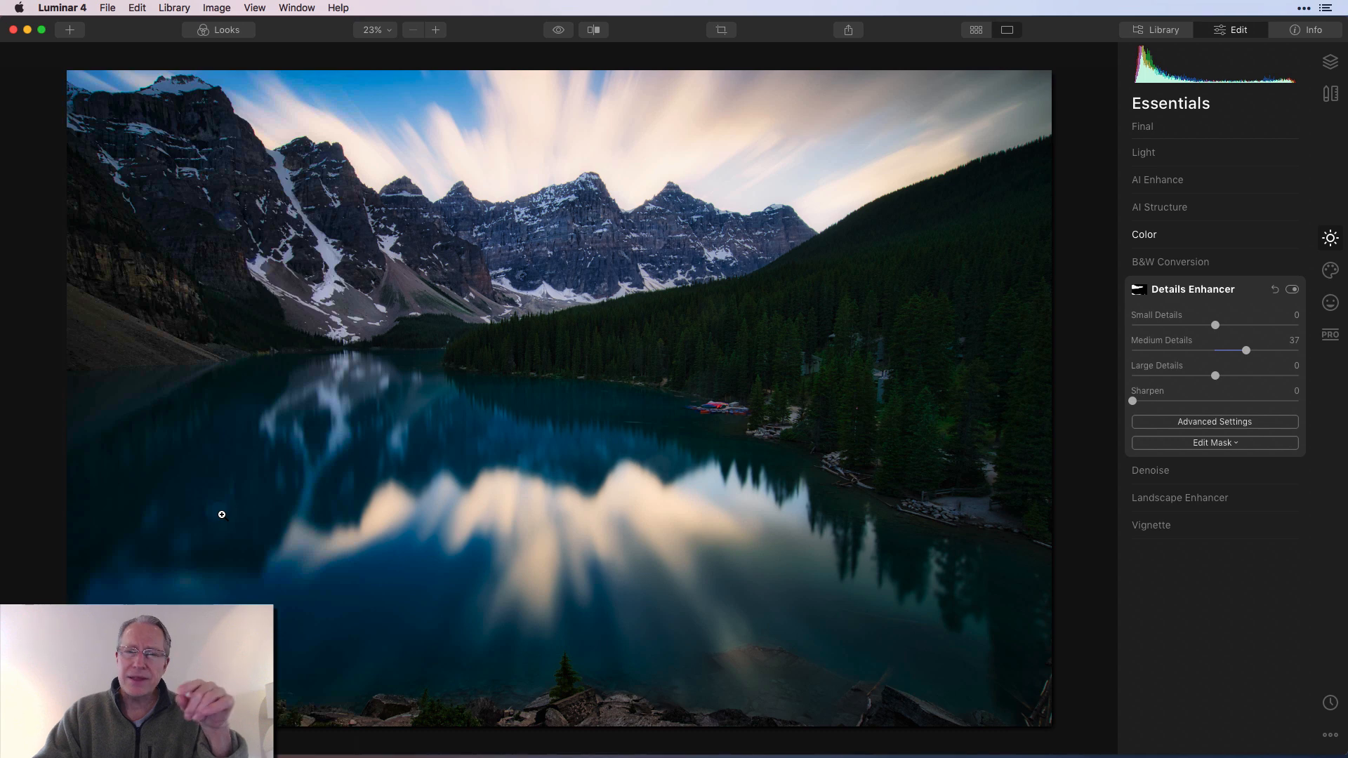